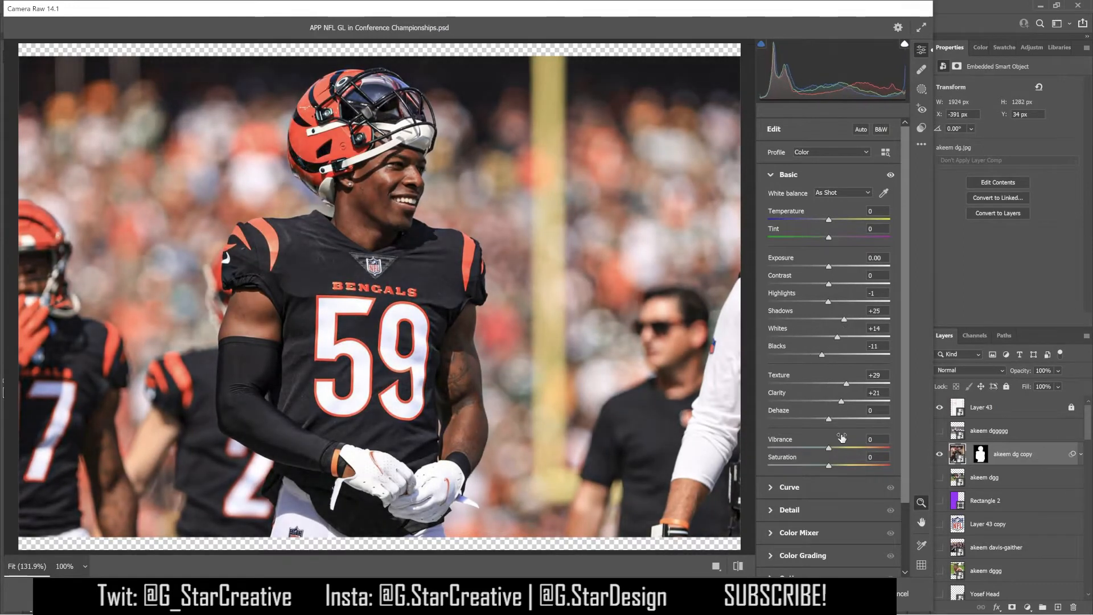
Move the large smiling player layer below the stadium and above the tiger, scaling it to about 1181 × 787 px beside the tiger
click(789, 509)
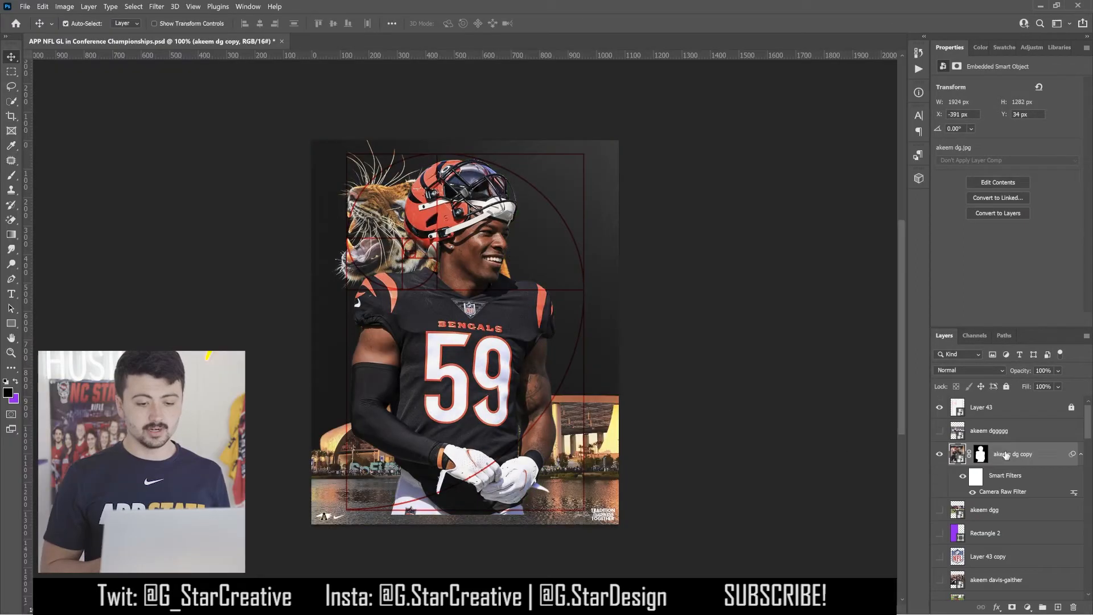
drag(968, 575, 1008, 468)
drag(1012, 430, 1001, 564)
drag(472, 341, 533, 321)
key(ctrl+t)
click(611, 252)
drag(809, 130, 698, 215)
mouse_move(698, 318)
mouse_down()
mouse_move(714, 323)
mouse_move(684, 312)
mouse_up()
drag(684, 312, 682, 311)
key(Return)
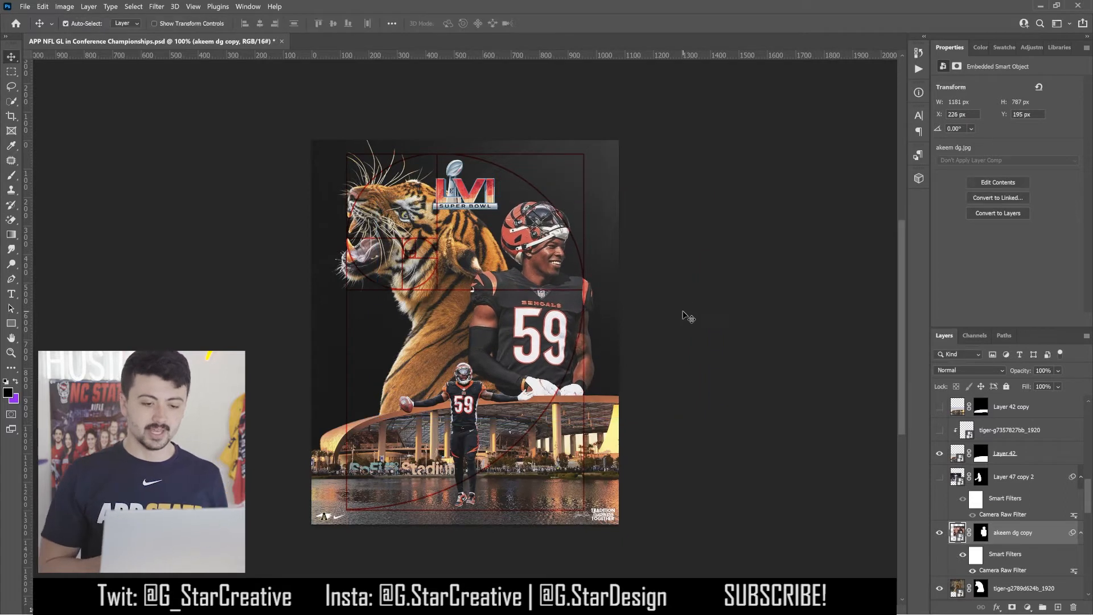
Select the small full-body player layer in front of the stadium and adjust its size
scroll(998, 460, up, 3)
click(998, 460)
click(1004, 430)
key(Delete)
key(ctrl+t)
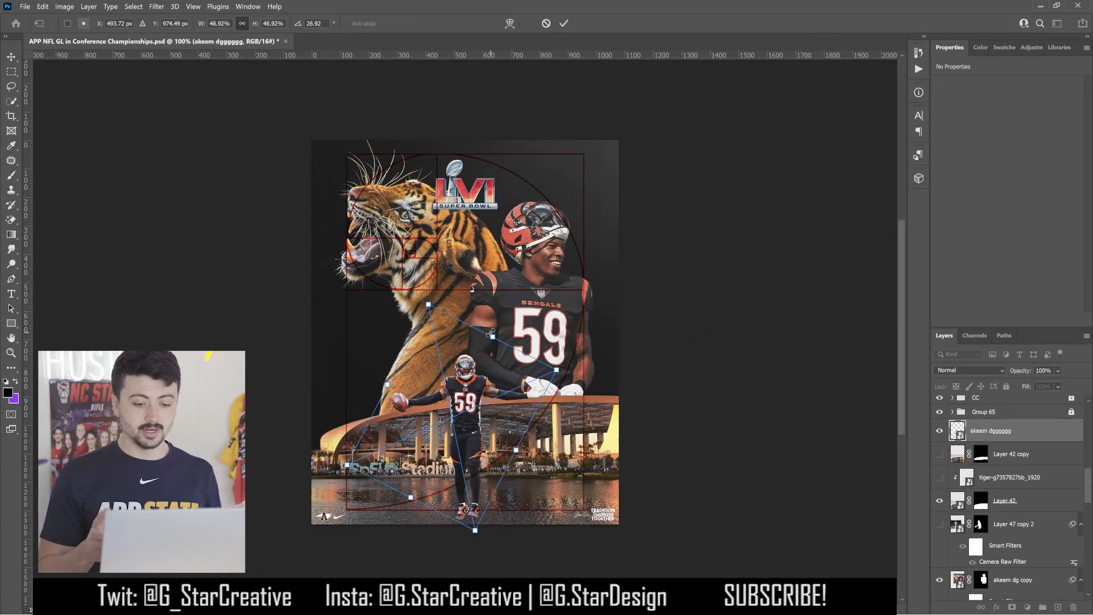
key(Return)
Add the white Tungsten Bold text "AKEEM" over the tiger's lower body and enlarge it to about 42.73 pt
click(15, 295)
click(418, 350)
text(AKEEM)
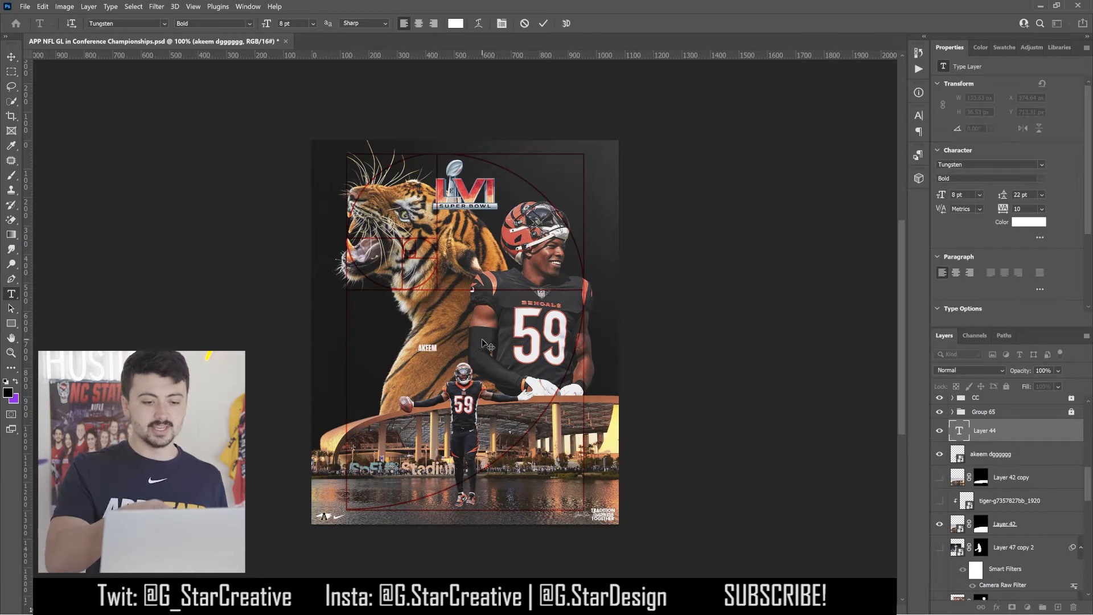
text( DAVIS)
drag(484, 344, 399, 332)
click(11, 57)
key(ctrl+t)
Duplicate the "AKEEM" line directly below itself and replace the copy's text with "davis-gaither"
drag(399, 331, 399, 372)
click(11, 294)
double_click(398, 372)
text(davis-gaither)
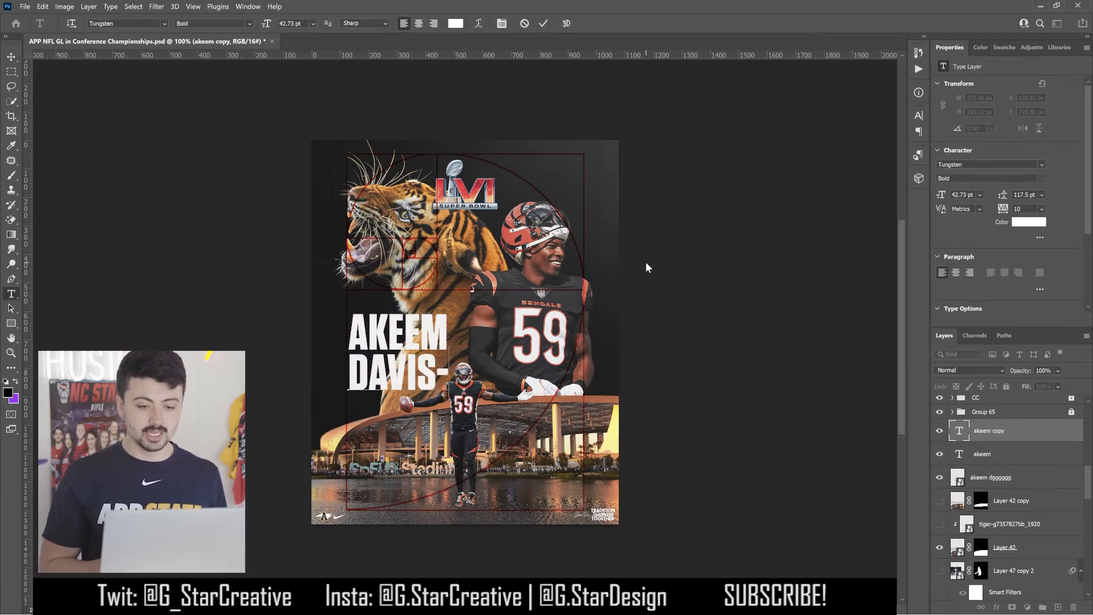
key(ctrl+Return)
Scale both name lines together to about 37.42 pt and tilt them diagonally upward across the tiger and large player
shift+click(982, 454)
key(ctrl+t)
drag(572, 391, 426, 328)
key(Return)
drag(443, 408, 551, 243)
key(ctrl+t)
key(Return)
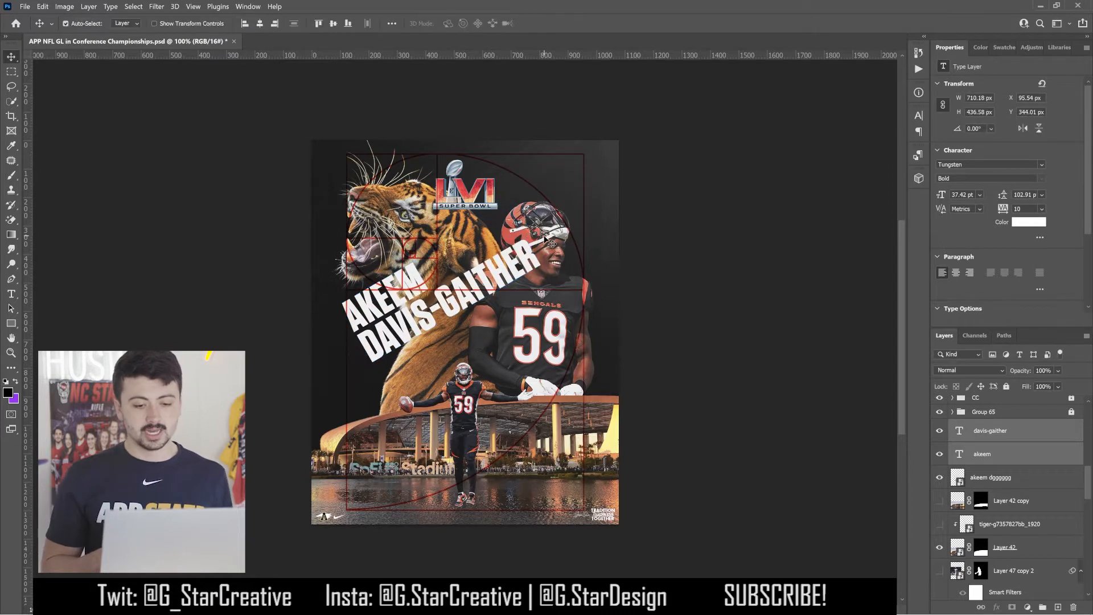
Enlarge the full-body player in front of the stadium and add a layer mask for brushing in black
drag(464, 432, 466, 416)
drag(524, 457, 524, 463)
click(1012, 607)
key(b)
key(d)
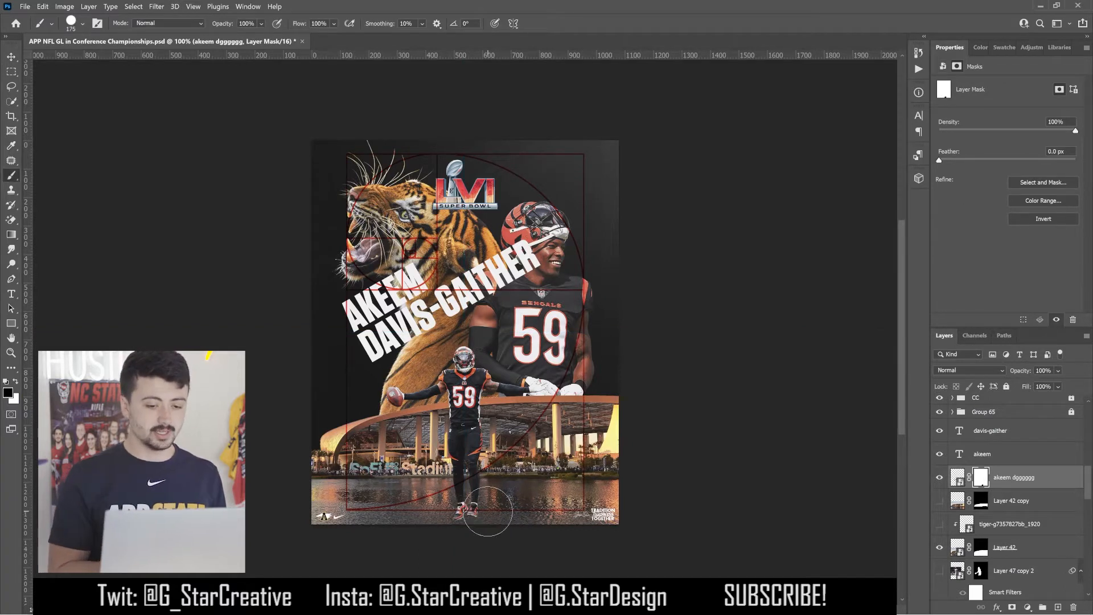
Duplicate the masked full-body player layer, invert the copy's mask and set the copy's blend mode to Overlay
key(ctrl+j)
key(ctrl+i)
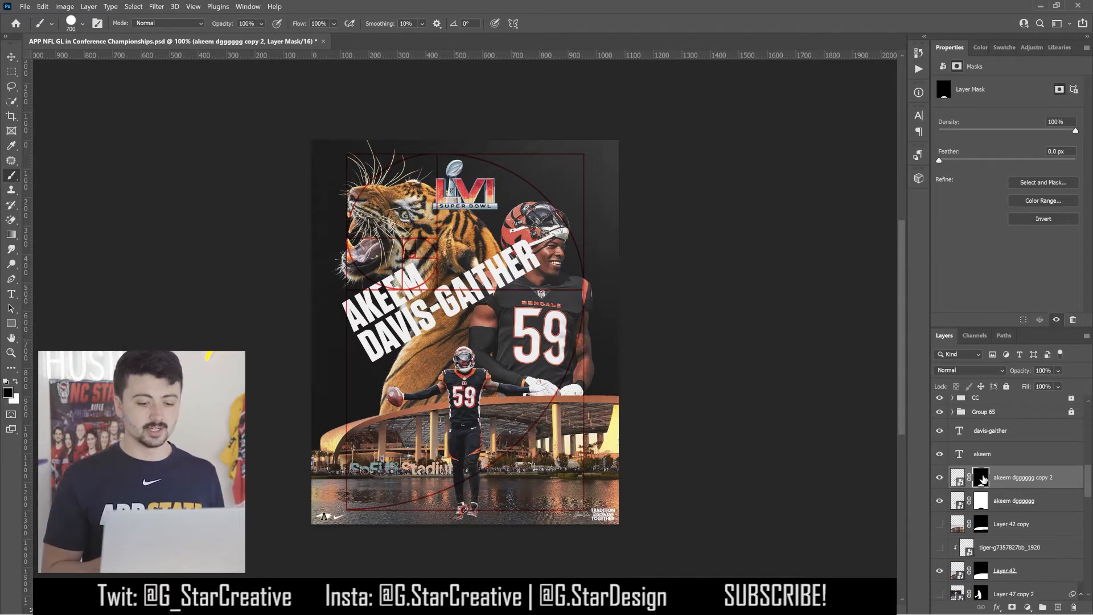
key(v)
click(967, 370)
click(962, 389)
key(Down)
key(Down)
key(Down)
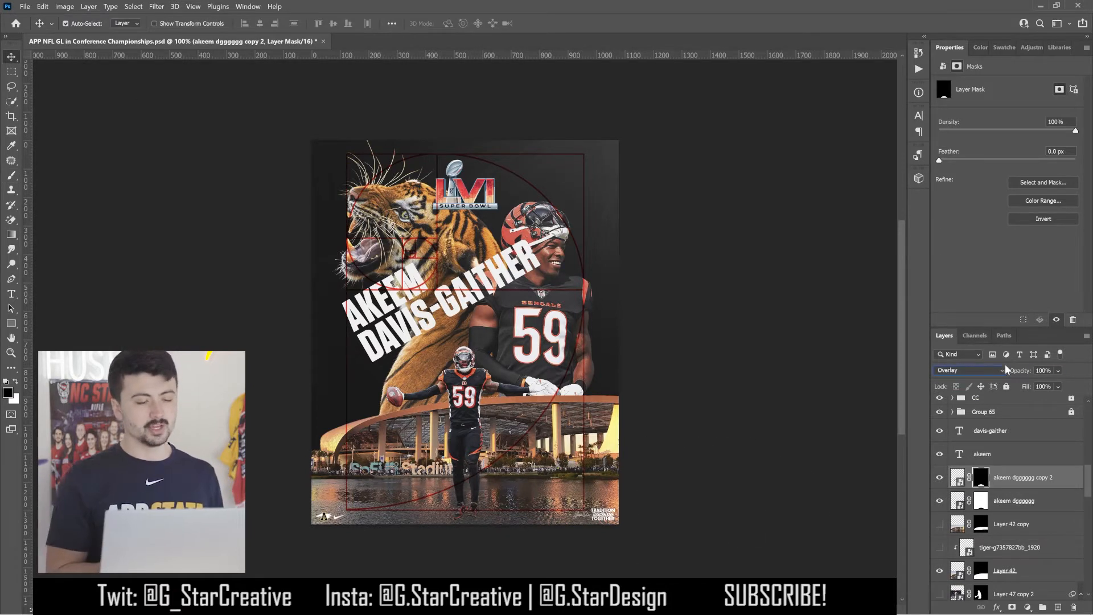
drag(1008, 369, 970, 365)
Create a new group above the full-body player layer and put the Overlay copy of the feet in it
click(1043, 606)
drag(991, 493, 993, 476)
click(993, 475)
click(953, 473)
Add a layer mask to the feet group and draw an upward gradient on it over the feet and lower legs
key(g)
key(ctrl+plus)
click(94, 24)
mouse_move(874, 255)
mouse_down()
mouse_move(646, 260)
mouse_move(874, 255)
mouse_up()
click(860, 98)
click(1012, 607)
key(ctrl+plus)
key(ctrl+plus)
drag(479, 393, 478, 307)
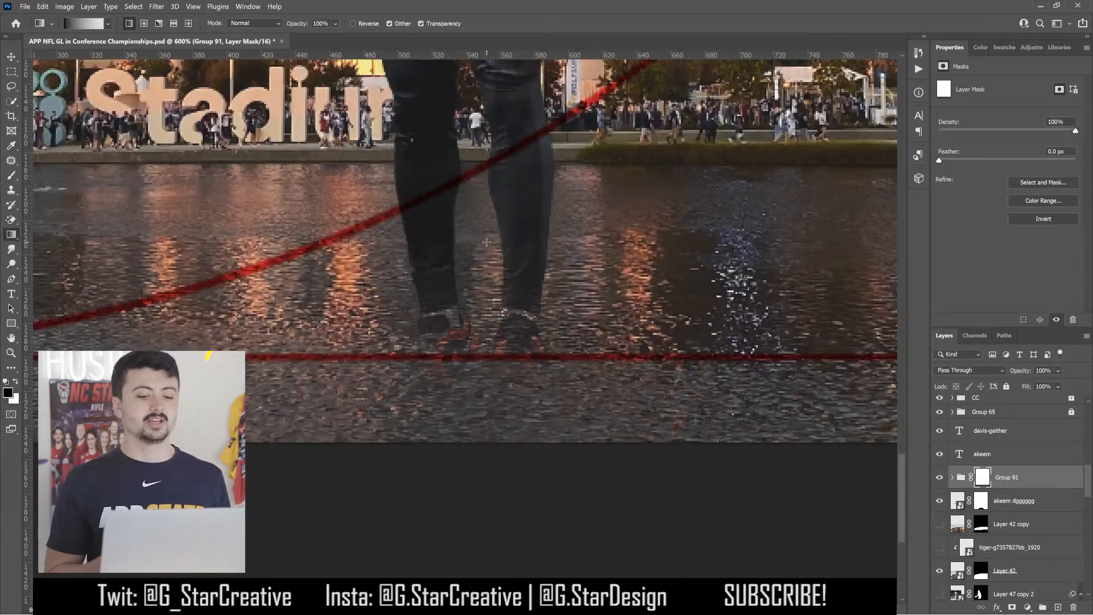
key(ctrl+minus)
key(ctrl+minus)
scroll(464, 318, up, 6)
key(ctrl+minus)
key(v)
ctrl+click(529, 263)
ctrl+click(537, 322)
drag(793, 483, 800, 426)
key(ctrl+z)
Rasterize the Layer 42 stadium layer
ctrl+click(564, 400)
key(ctrl+plus)
key(ctrl+plus)
drag(879, 325, 758, 62)
scroll(1008, 495, up, 1)
right_click(1007, 499)
click(980, 218)
right_click(1010, 506)
click(985, 140)
right_click(1010, 500)
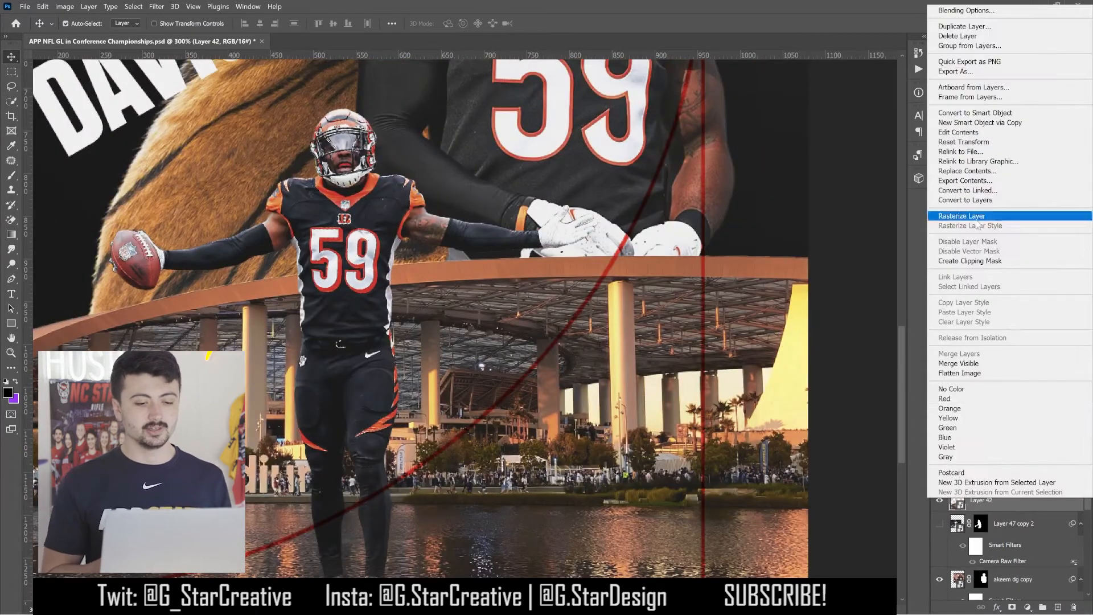
click(981, 218)
Erase the bright sky showing between the stadium's columns with the Magic Eraser at tolerance 32
key(e)
click(589, 402)
click(653, 396)
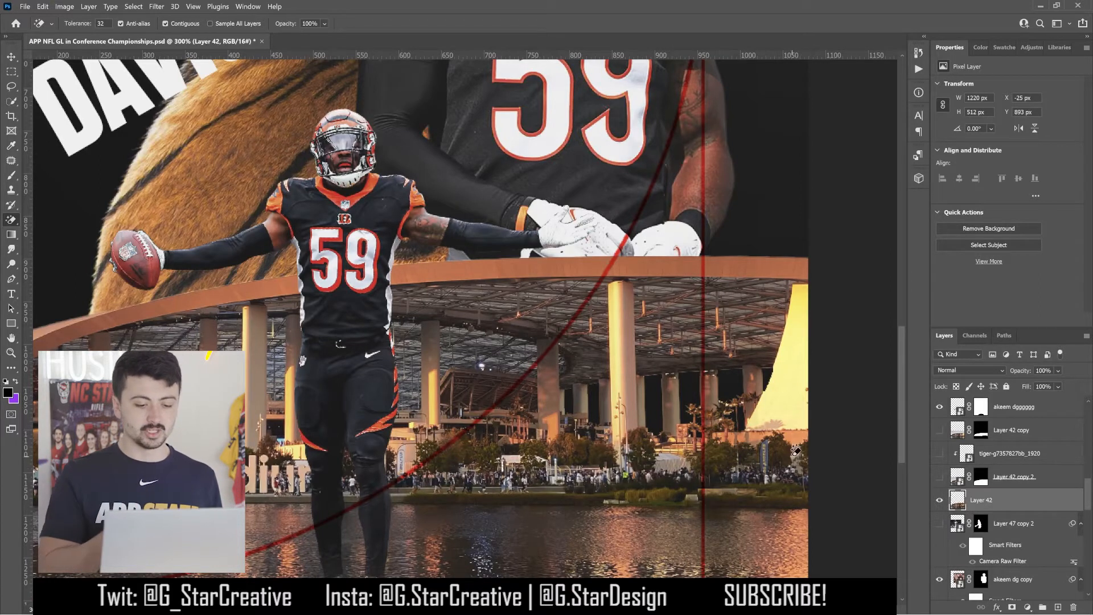
Group the tiger-g7357827bb_1920 and Layer 42 copy 2 layers and add a mask to the group
click(1016, 454)
shift+click(1013, 477)
key(ctrl+g)
click(1011, 607)
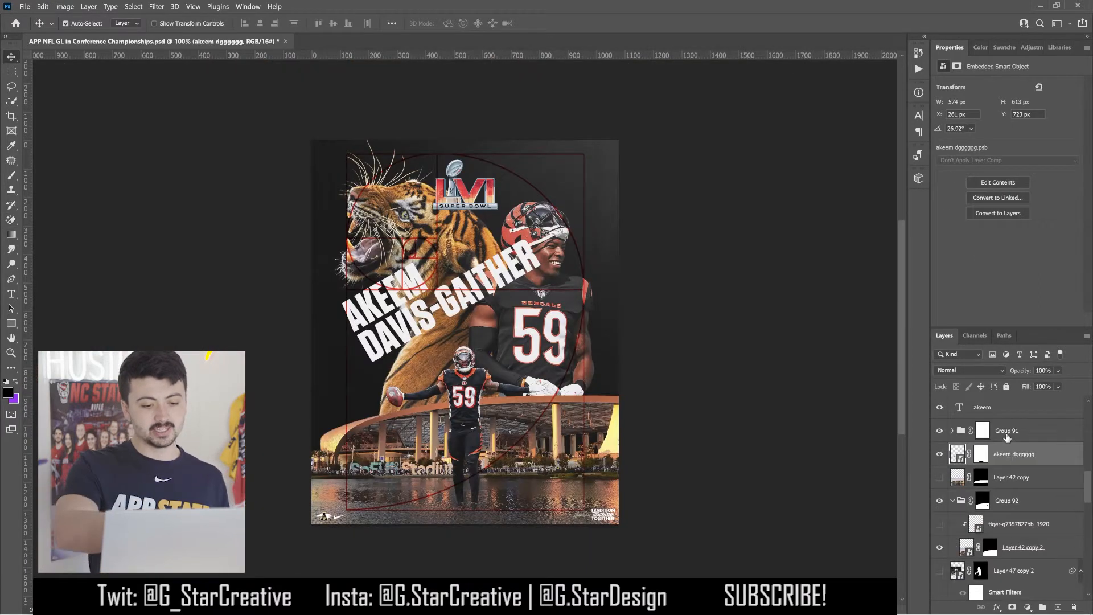
Change the blend mode of Group 91, which holds the Overlay copy of the feet
click(1008, 434)
click(971, 370)
click(957, 379)
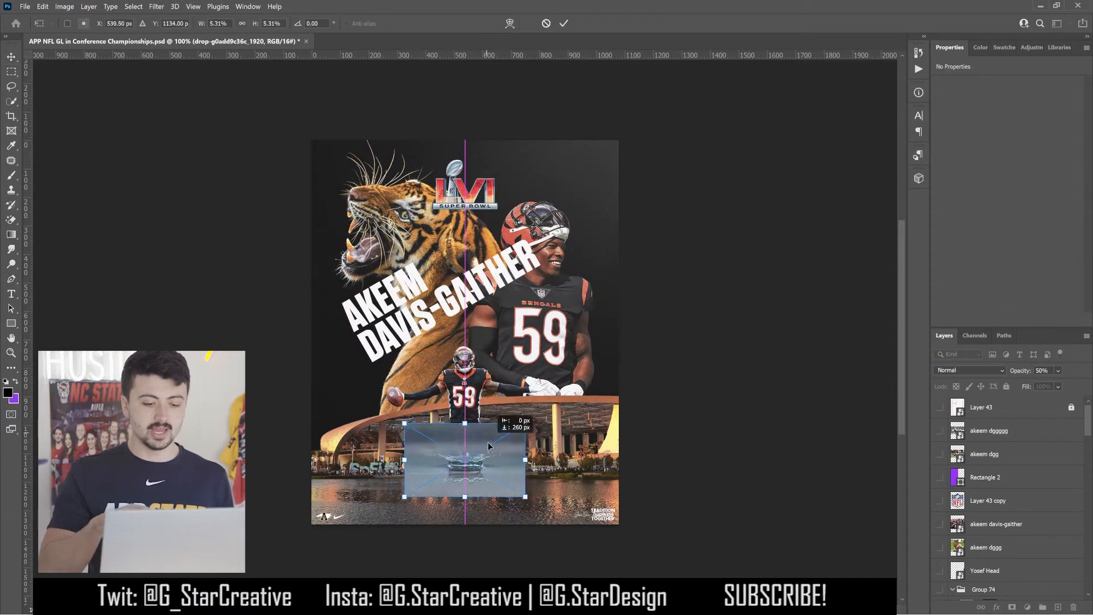
Place the drop-g0add9c36c_1920 water image over the full-body player's legs and set its blend mode to Vivid Light
key(Return)
key(Down)
key(Down)
key(Down)
key(Down)
key(Down)
key(Down)
drag(533, 461, 535, 471)
Scale the water-drop image down to about 136 × 83 px and position it at the full-body player's feet
key(ctrl+=)
drag(902, 315, 898, 385)
key(ctrl+t)
drag(591, 419, 511, 428)
drag(537, 428, 493, 428)
key(Return)
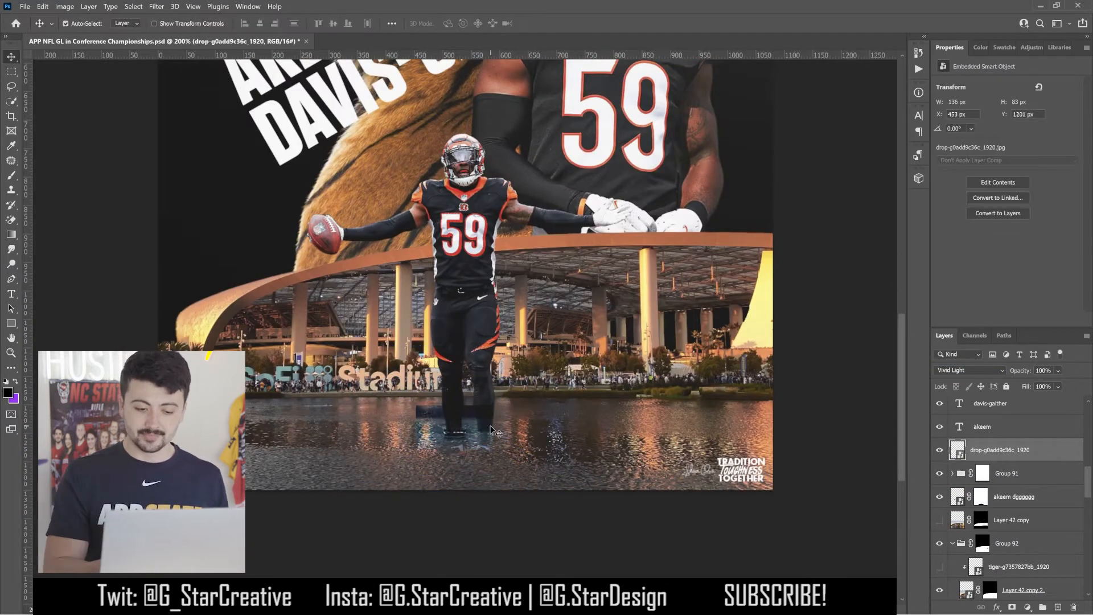
Hide the water-drop image with a black mask and reveal the splash around one leg using a soft white 90 px brush
alt+click(1012, 607)
key(b)
scroll(464, 393, up, 3)
click(79, 27)
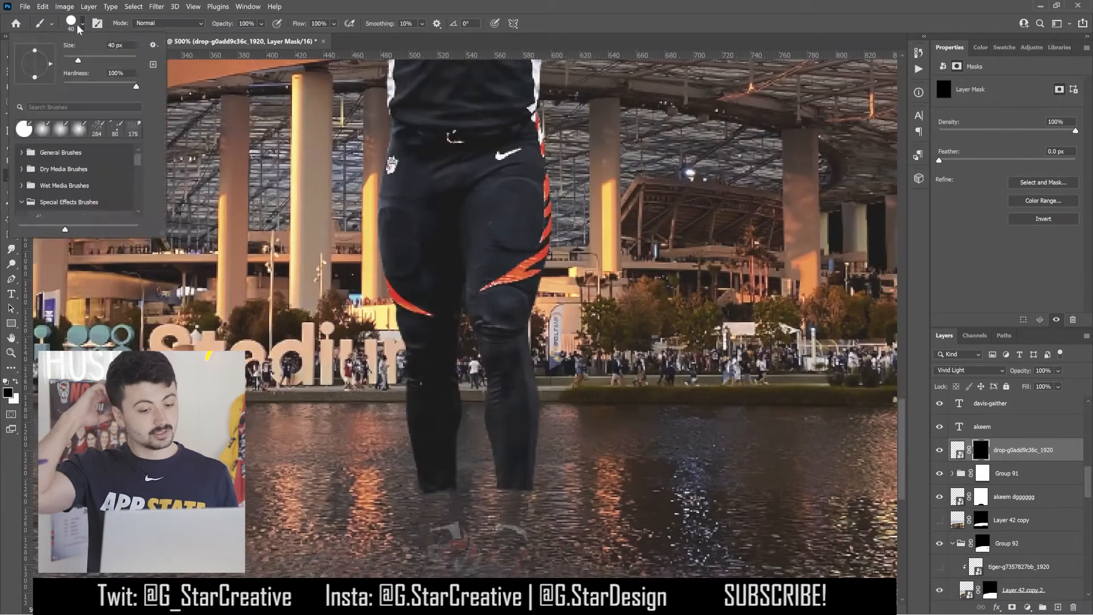
key(Return)
key(x)
key(bracketright)
key(bracketright)
key(bracketright)
key(bracketright)
key(bracketright)
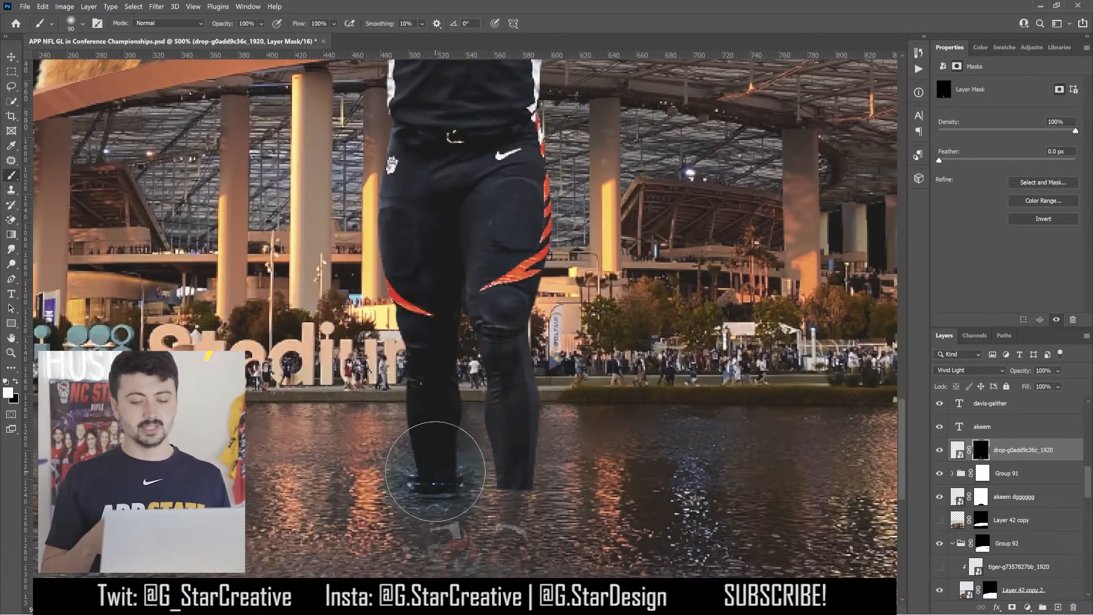
click(941, 520)
click(1027, 607)
click(967, 490)
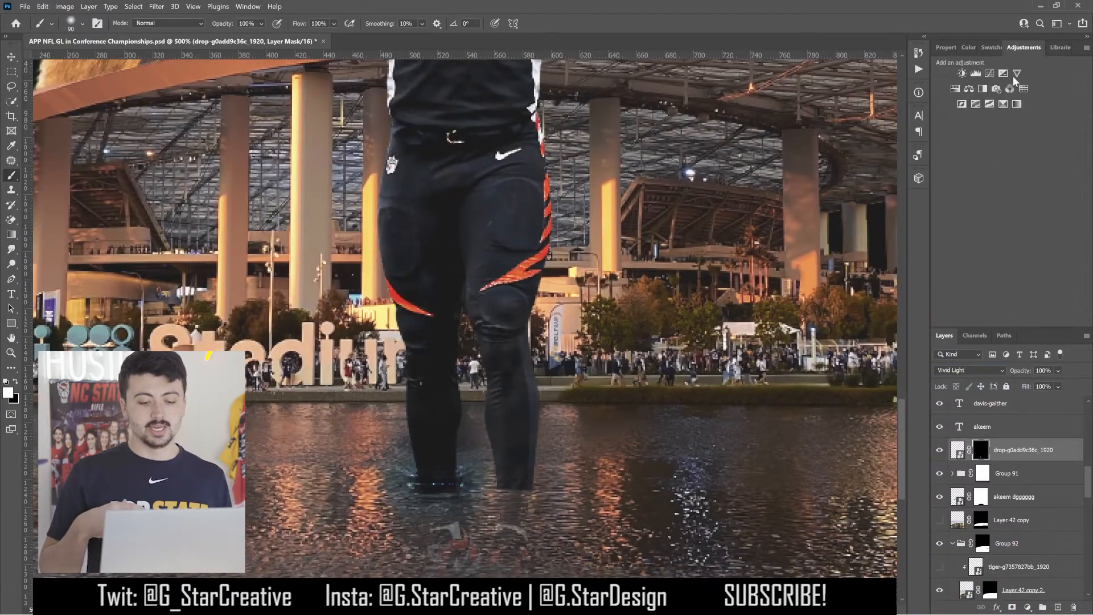
Put the water-drop layer into a new group and cycle the group's blend modes around Linear Dodge (Add)
click(1042, 607)
click(974, 371)
click(966, 344)
key(Down)
key(Down)
key(Down)
key(Down)
key(Down)
key(Down)
key(Down)
key(Down)
key(Down)
key(Down)
key(Down)
key(Down)
key(Down)
key(Down)
key(Down)
key(Down)
key(Down)
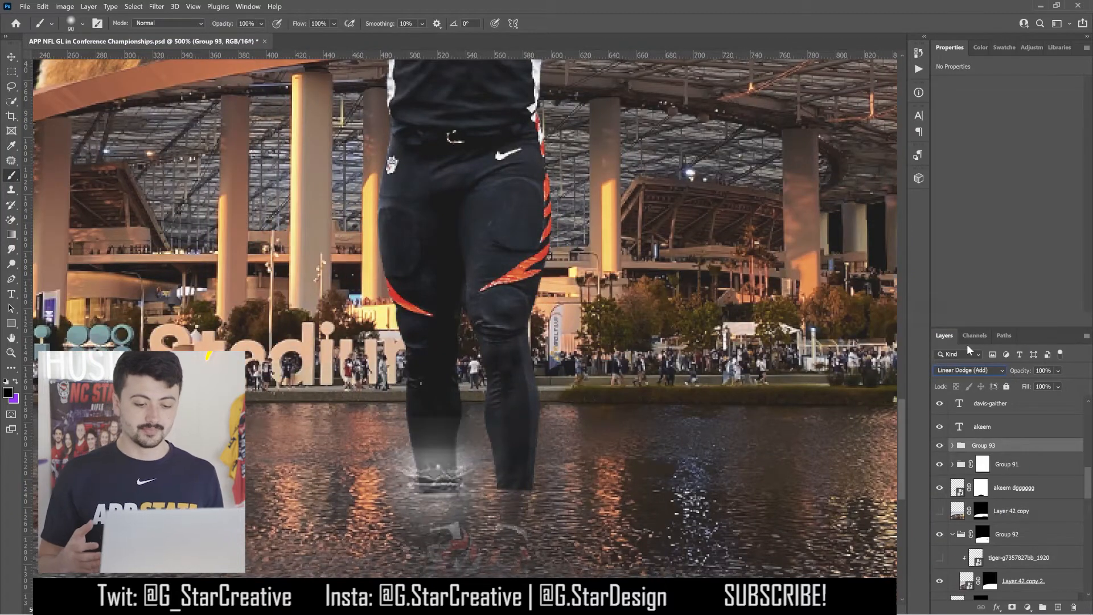
key(Up)
Add a Curves adjustment clipped to the water-drop group, raising the midtones from input 118 to output 141
key(ctrl+0)
click(1031, 48)
click(967, 78)
alt+click(1024, 462)
drag(1014, 172, 1014, 162)
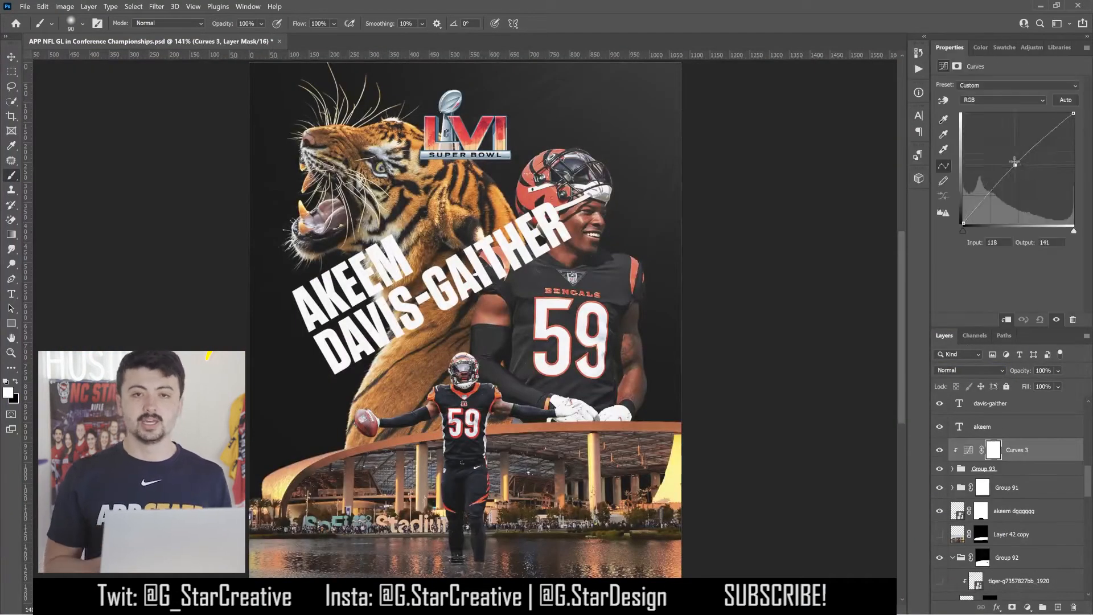
Set the blend mode of the clipped Curves adjustment to Color
click(969, 450)
click(969, 371)
click(964, 344)
key(Down)
key(Down)
key(Down)
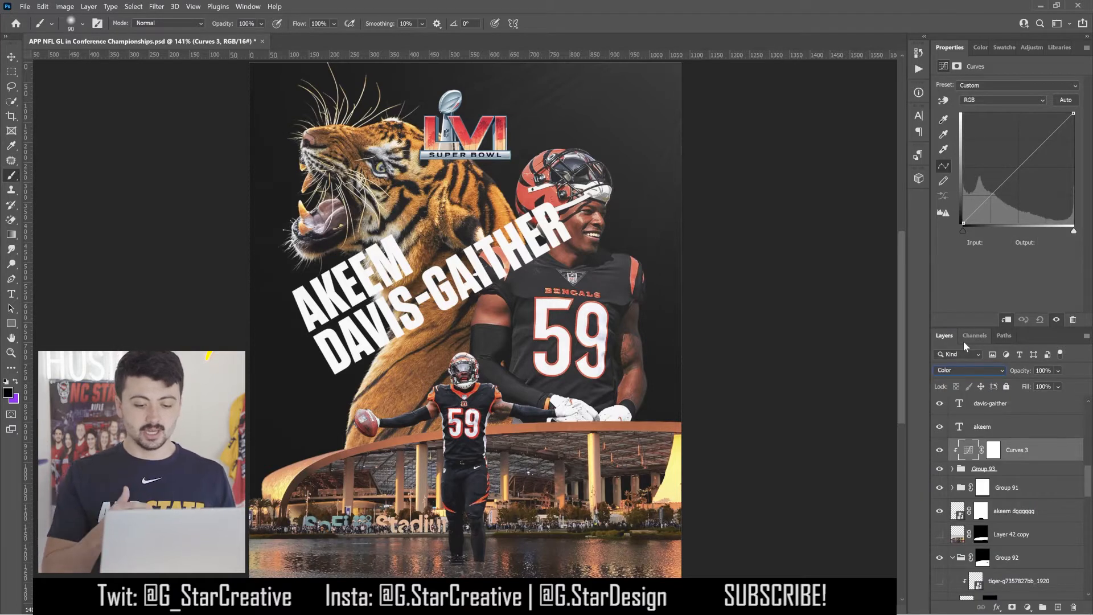
Try other blend modes on the water-drop group, expand it and set the drop layer to Pin Light
click(991, 469)
key(Up)
key(Up)
key(Up)
key(Up)
key(Up)
click(952, 469)
click(1025, 488)
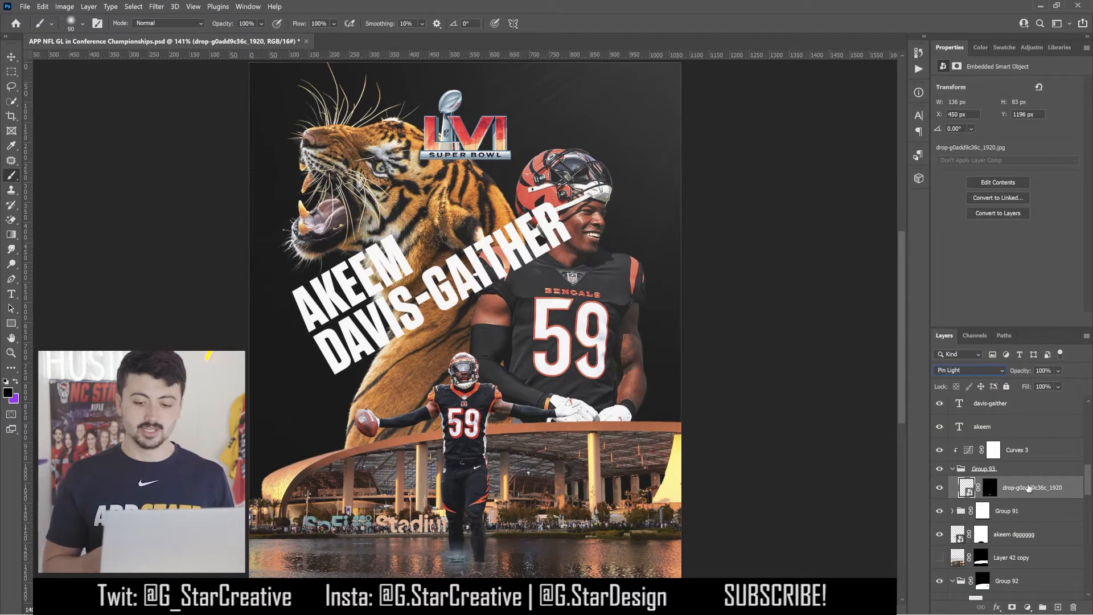
Undo the grouping, the clipped Curves adjustment and the recent blend-mode changes of the water-drop layer
key(ctrl+z)
key(ctrl+z)
key(ctrl+z)
key(ctrl+z)
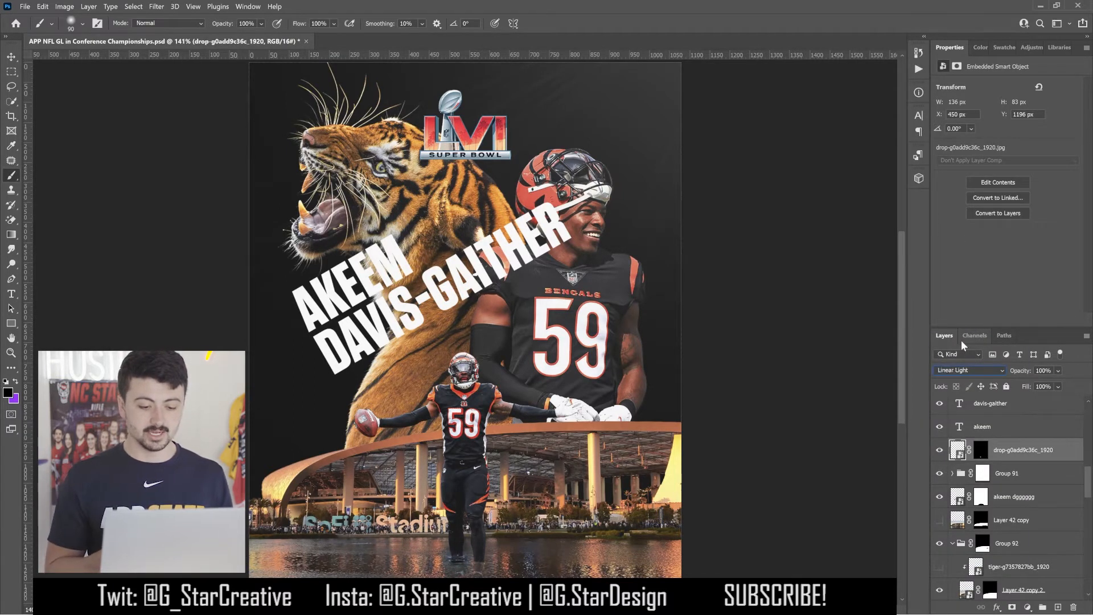
Duplicate the water-drop layer, shift it slightly sideways at the player's feet and group both drop layers
key(ctrl+j)
key(v)
drag(553, 534, 578, 536)
shift+click(1023, 448)
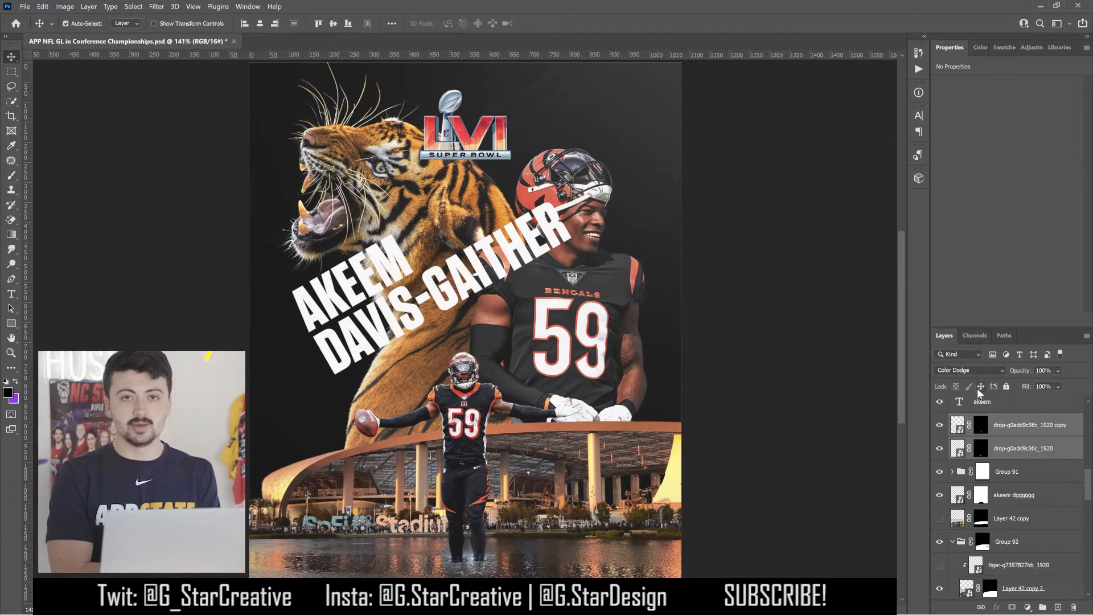
key(ctrl+g)
Try different blend modes, including Color Dodge, on the new water-drop group
click(967, 370)
click(959, 349)
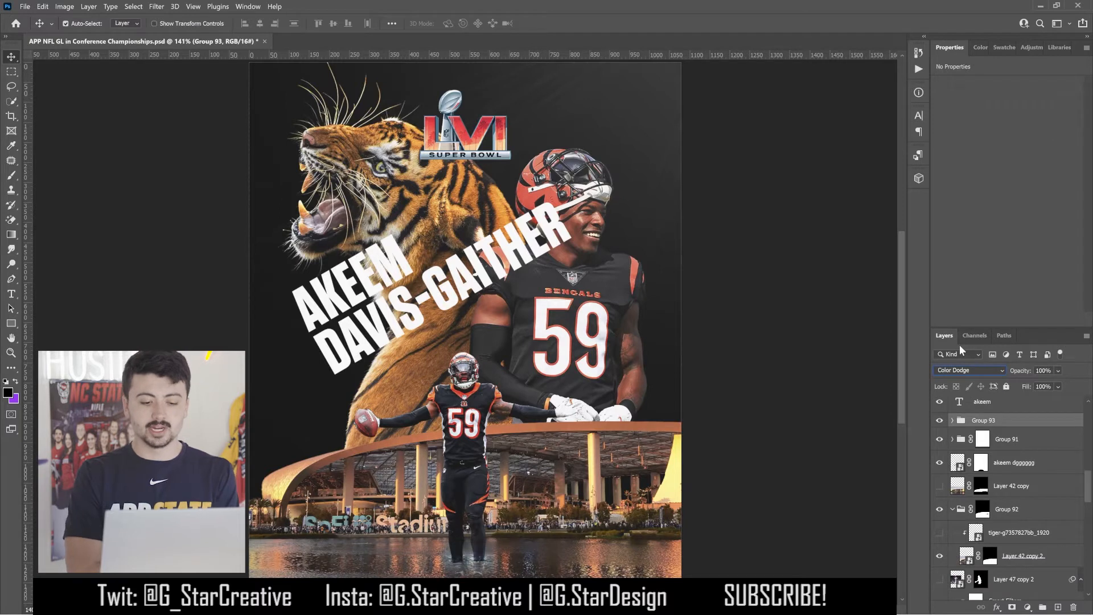
key(Down)
key(Down)
key(Down)
key(Down)
Add a Hue/Saturation adjustment beneath the water-drop group, colorized with hue 198 and saturation 80, and invert its mask
click(1030, 48)
click(942, 93)
drag(1024, 426, 1026, 453)
click(1007, 188)
drag(975, 151, 1049, 151)
drag(941, 128, 1014, 129)
key(ctrl+i)
Brush white on the Hue/Saturation mask over the water in front of the stadium to tint it blue
key(b)
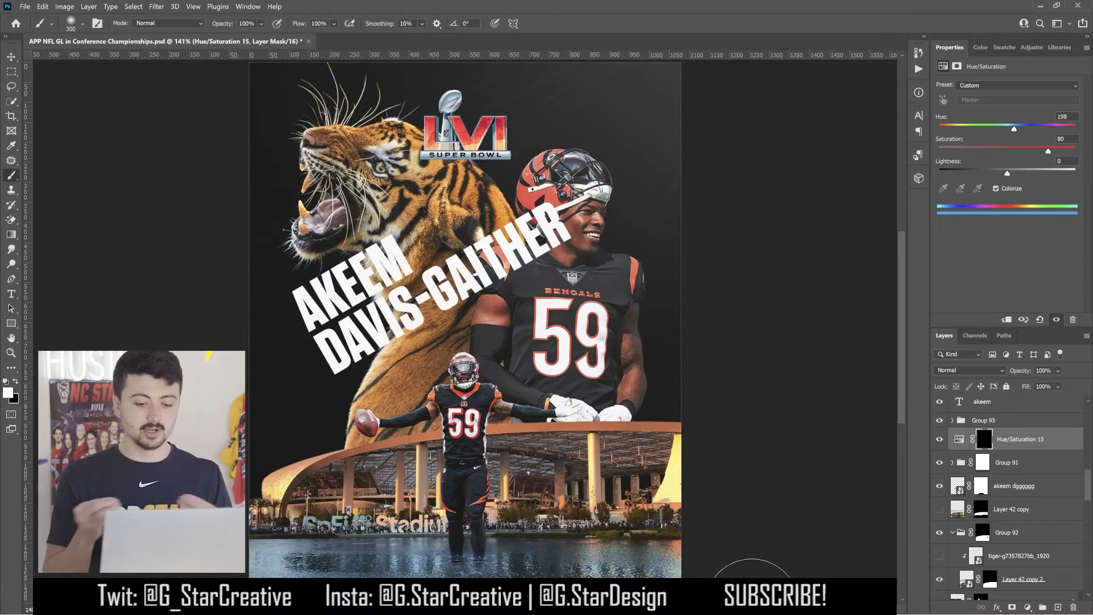
scroll(641, 524, down, 2)
drag(641, 524, 392, 535)
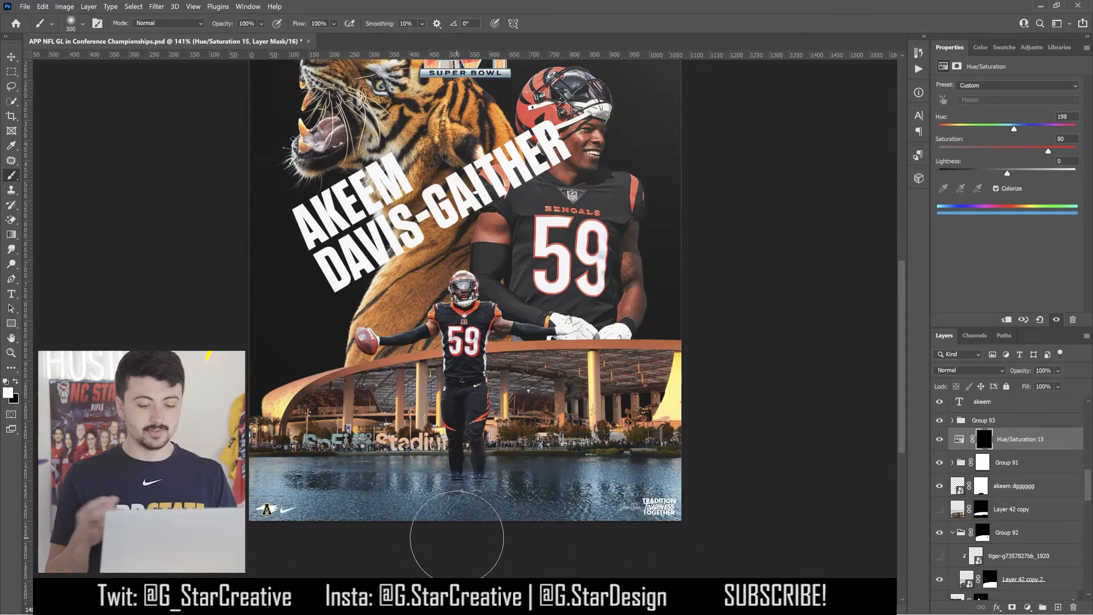
key(ctrl+minus)
Fit the placed water-ripple image across the poster's water area at 1080 × 114 px and set its blend mode to Overlay
key(v)
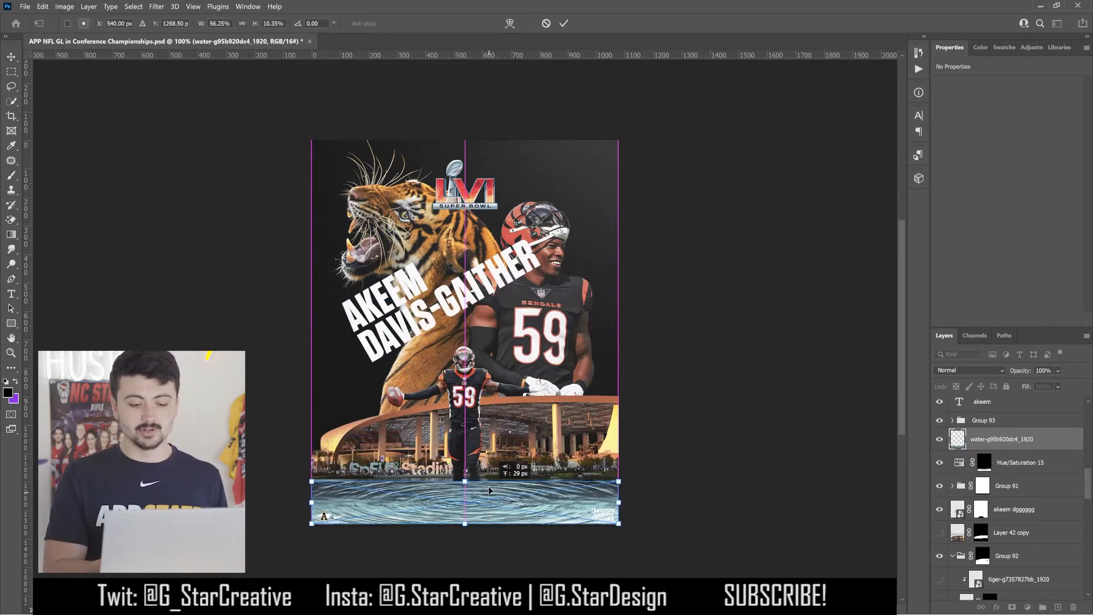
key(Return)
key(shift+alt+o)
key(ctrl+t)
key(Return)
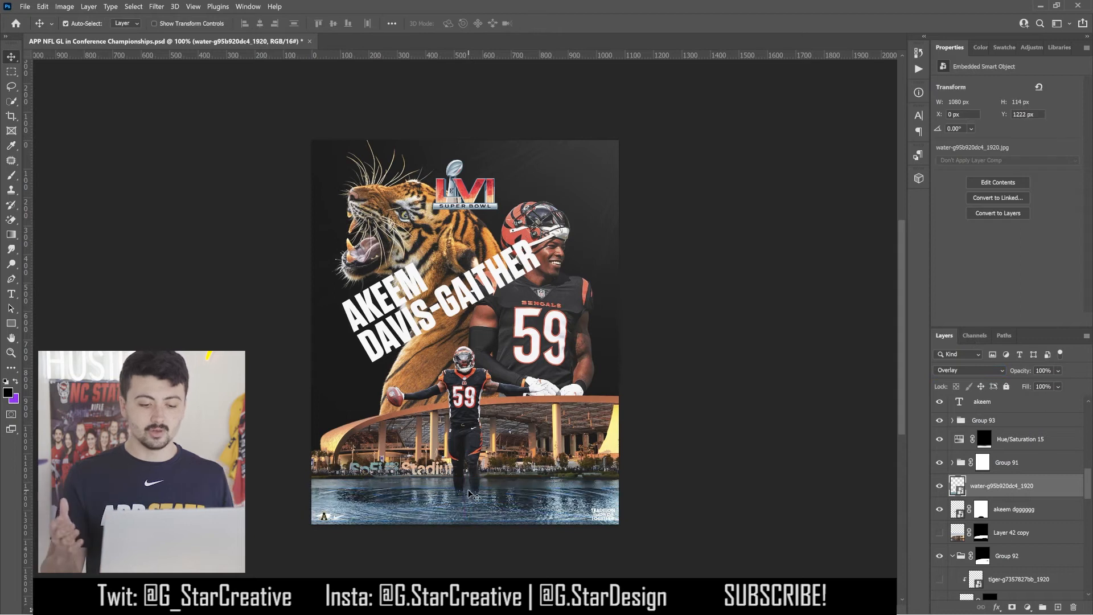
Add a mask to the ripple layer, limit it to a soft spot around the player's feet and stretch the mask wide
click(1011, 607)
click(11, 175)
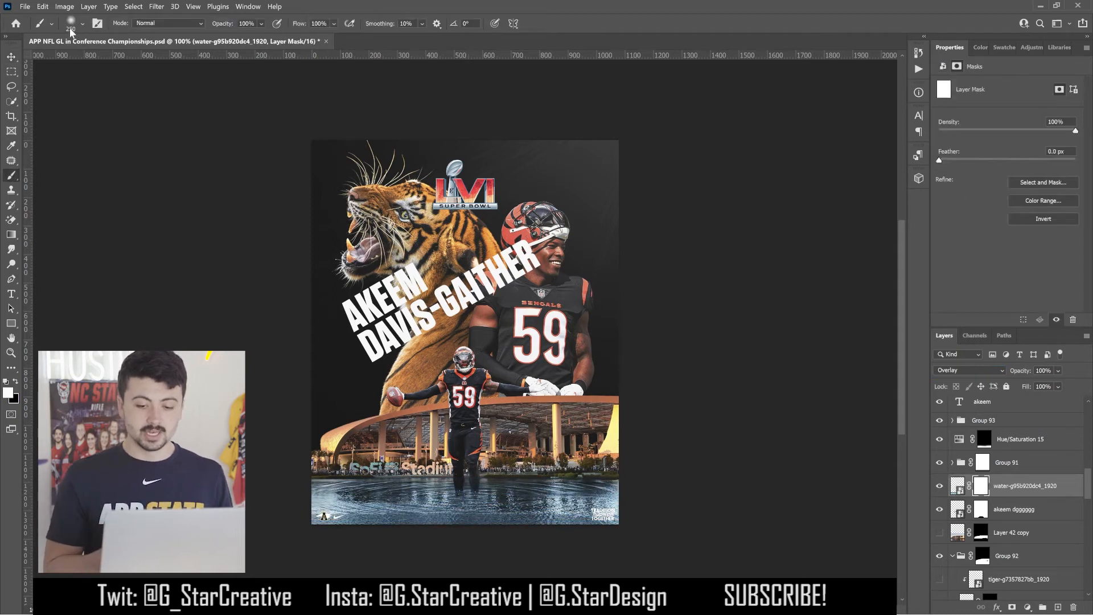
click(11, 57)
key(ctrl+i)
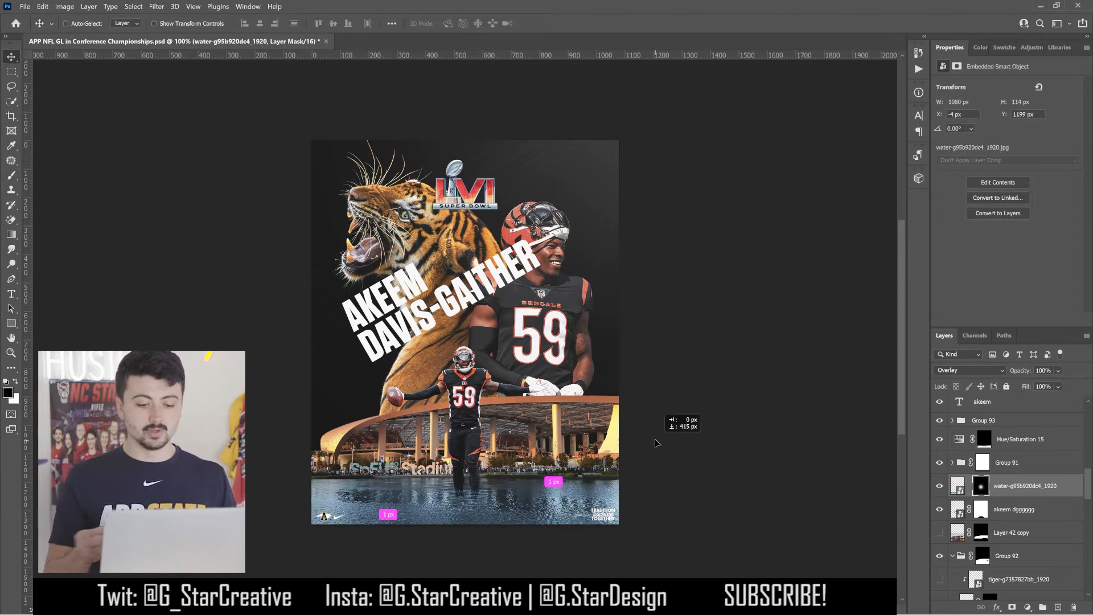
key(ctrl+t)
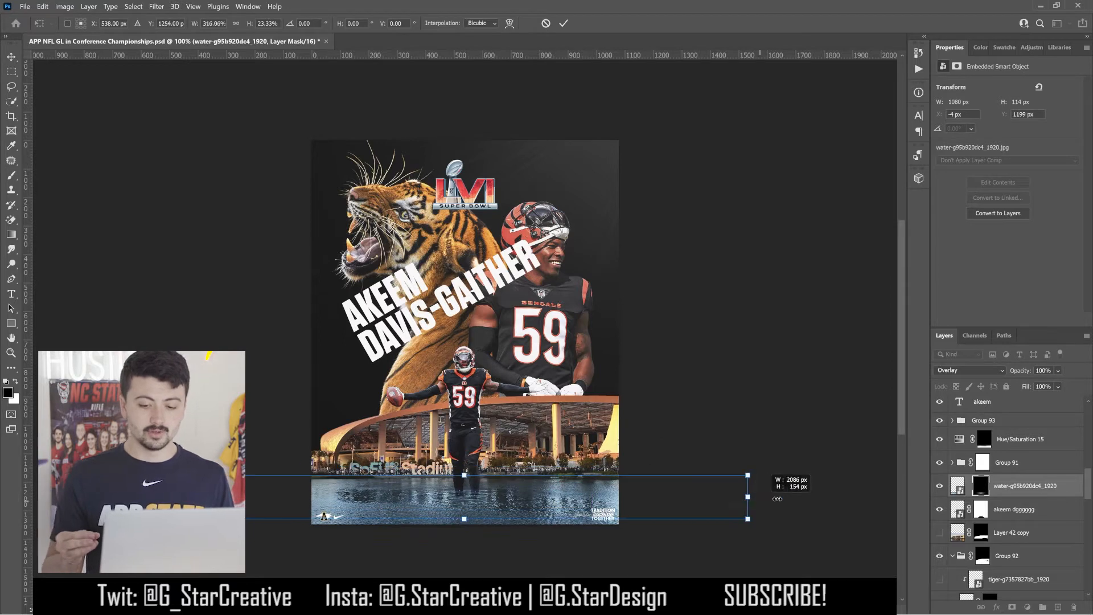
key(Return)
Move the ripple layer beneath the standing player layer and cycle its blend modes from Dissolve to Overlay
click(958, 485)
click(968, 370)
click(956, 410)
drag(1008, 491, 1019, 496)
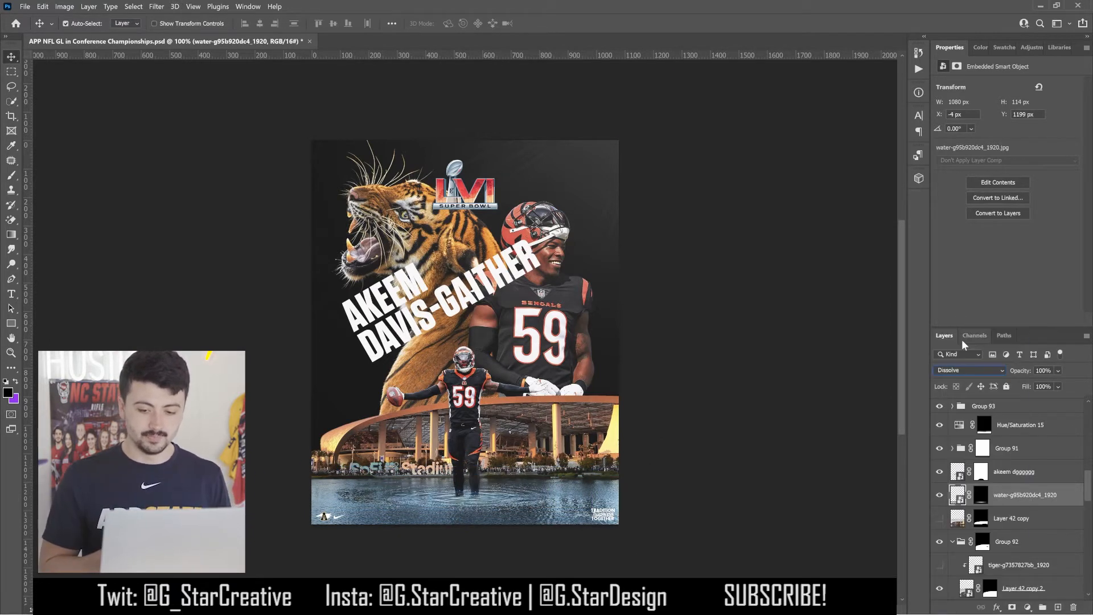
key(Down)
key(Down)
key(Down)
key(Down)
key(Down)
key(Down)
key(Down)
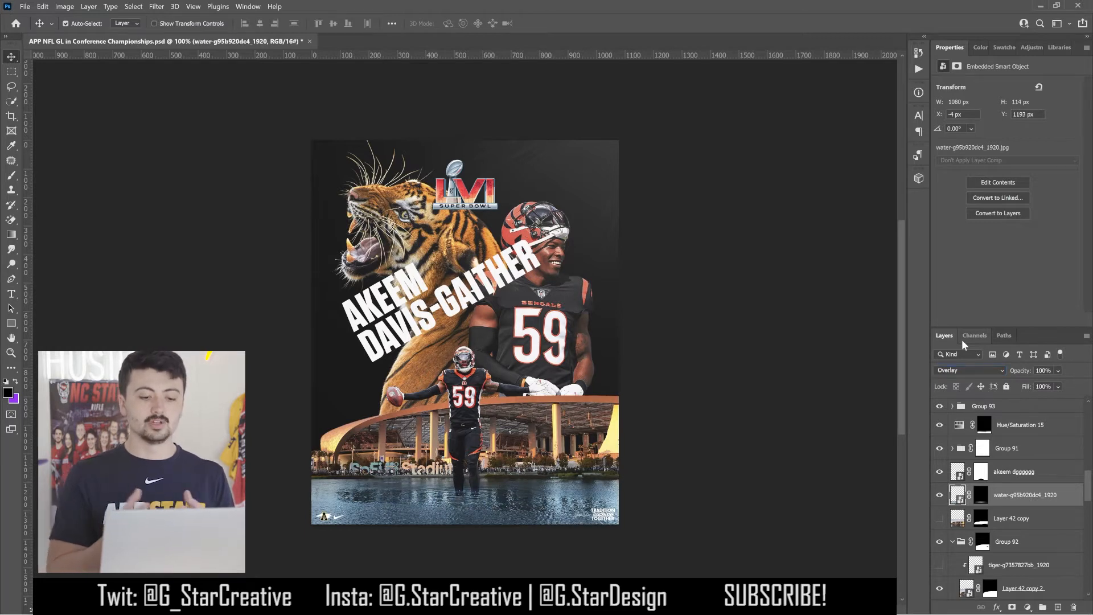
Enlarge the ripple layer to about 1318 × 139 px around the player's feet
key(ctrl+t)
drag(618, 496, 653, 505)
key(Return)
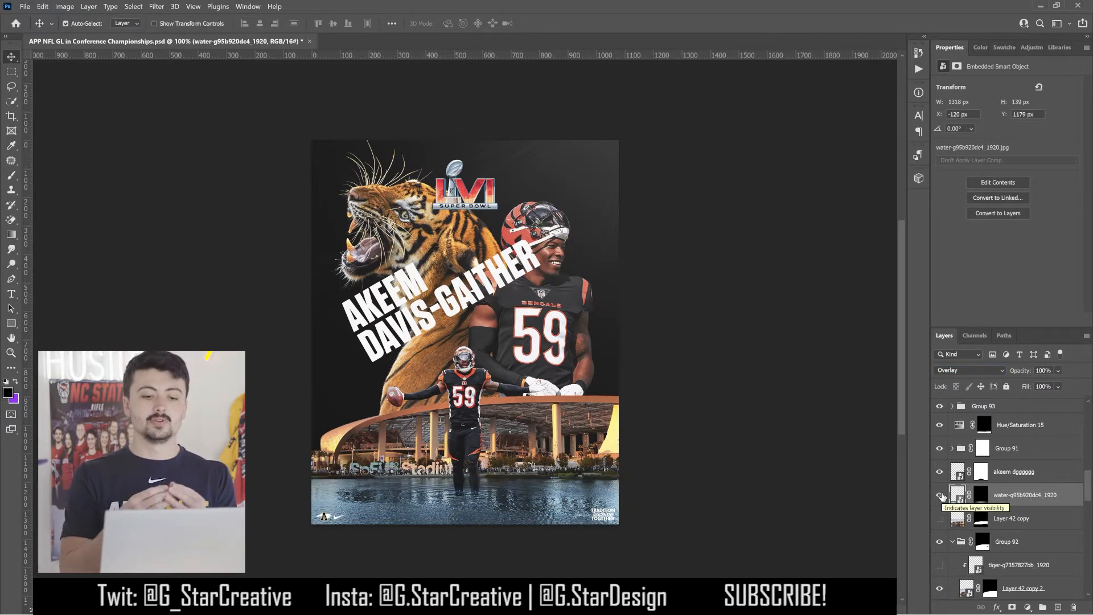
Try the ripple layer's blend modes from Hard Light through Saturation and return to Overlay
key(Down)
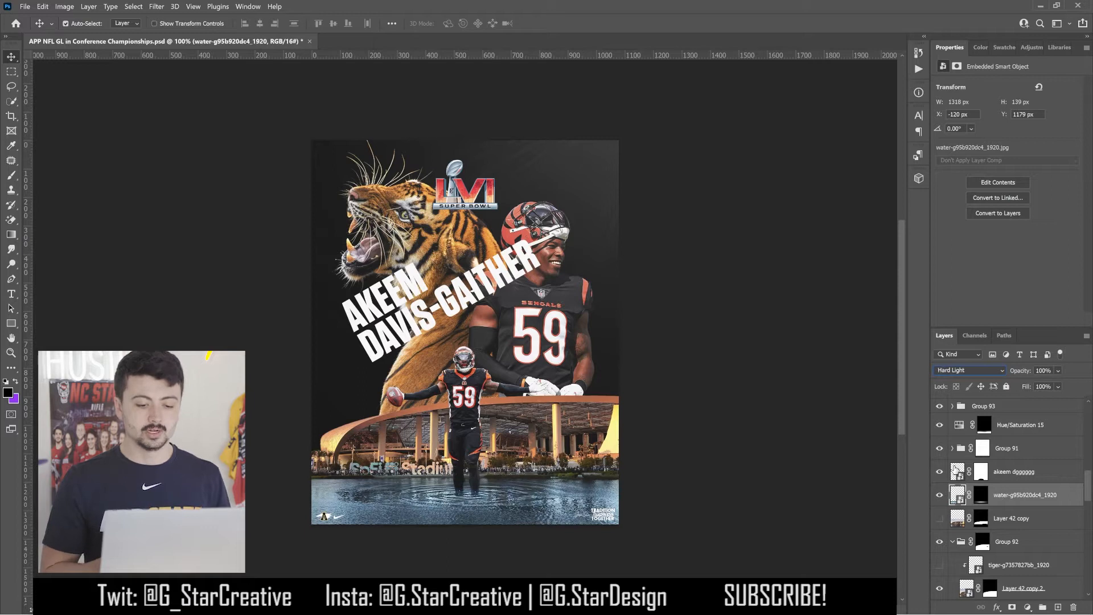
key(Down)
key(Down)
key(Down)
key(Down)
key(Down)
key(Down)
key(Down)
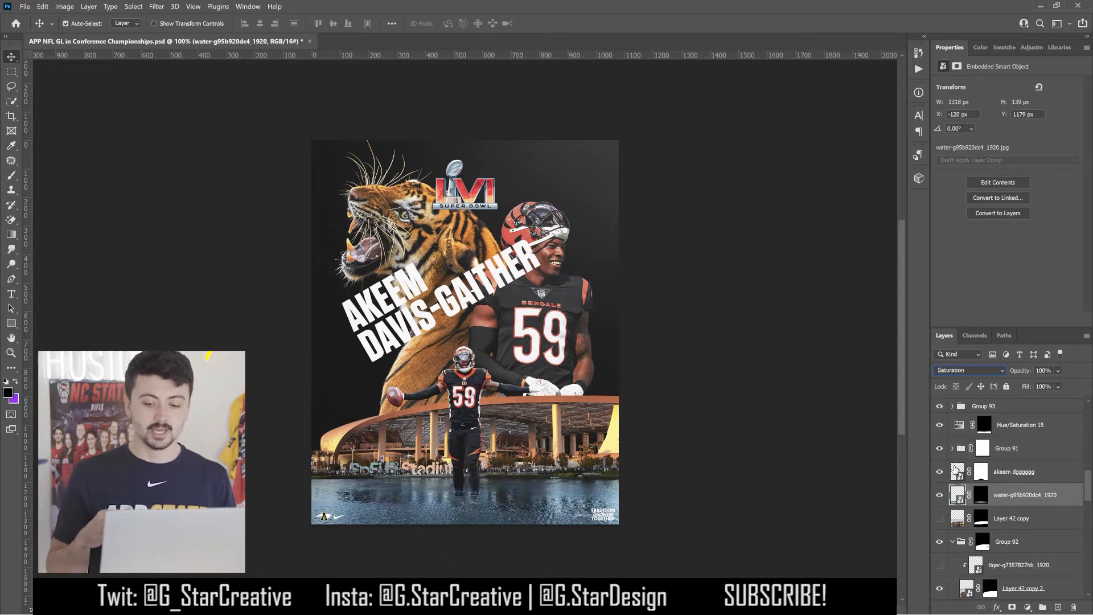
key(Up)
key(Up)
key(Up)
key(Up)
key(Up)
key(Up)
key(Up)
key(Up)
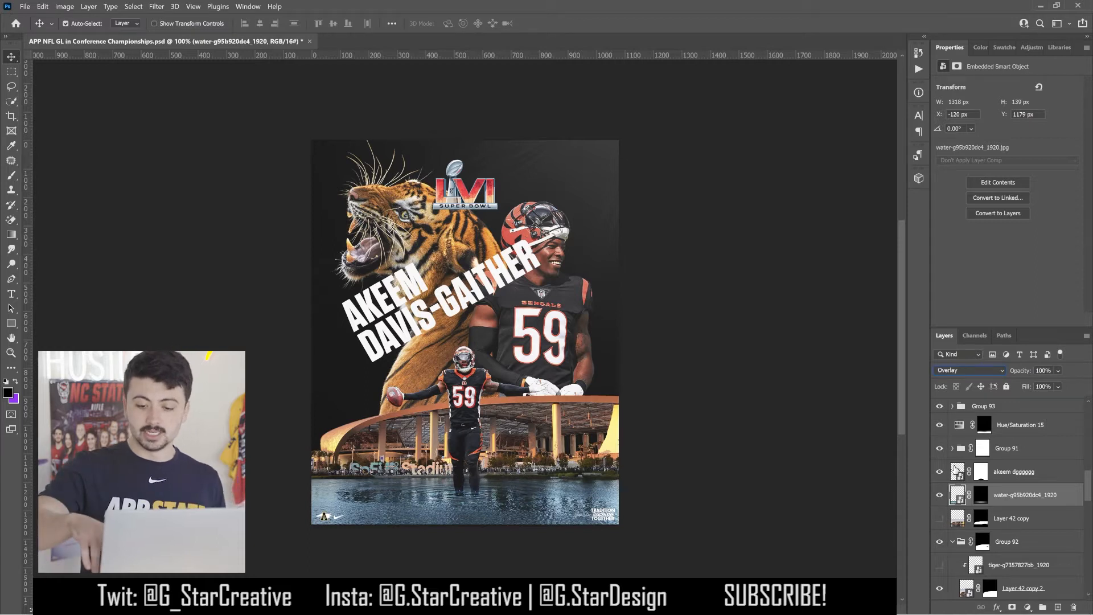
Distort the ripple layer in perspective by spreading its lower corners outward beyond the poster's edges
key(ctrl+t)
drag(655, 515, 733, 517)
drag(275, 515, 253, 517)
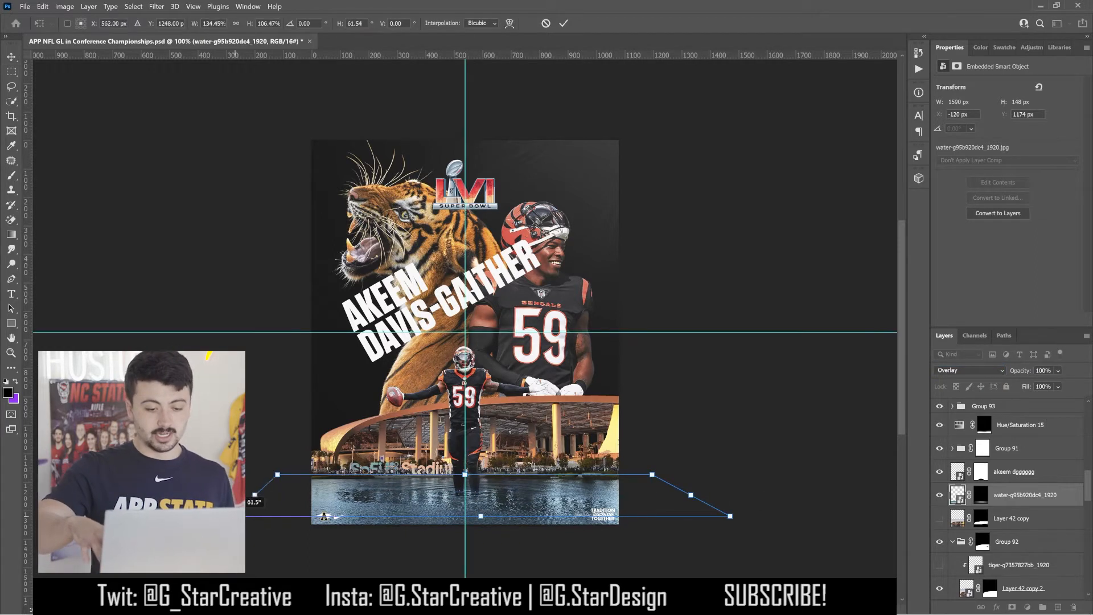
key(Return)
Expand the water-drop group and try several blend modes on it, starting from Normal
click(952, 406)
click(1008, 406)
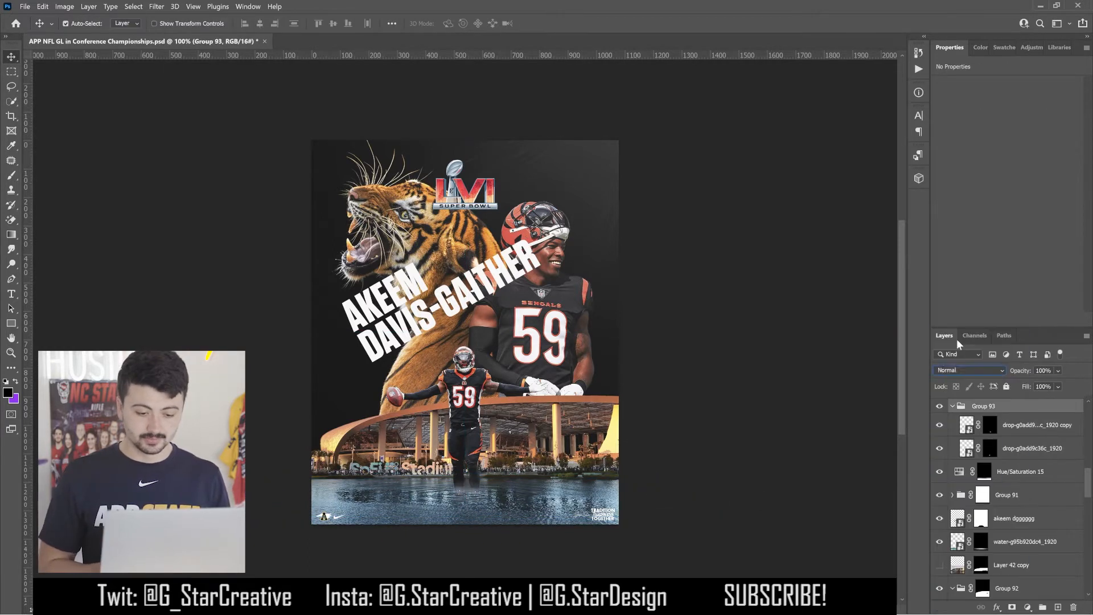
key(Down)
key(Down)
key(Down)
key(Down)
key(Down)
key(Down)
Hide the duplicate drop layer and enlarge the original drop to about 332 × 202 px around the player's feet
click(939, 425)
click(1011, 447)
key(t)
key(ctrl+plus)
scroll(80, 100, down, 4)
key(ctrl+t)
drag(511, 466, 538, 466)
key(Return)
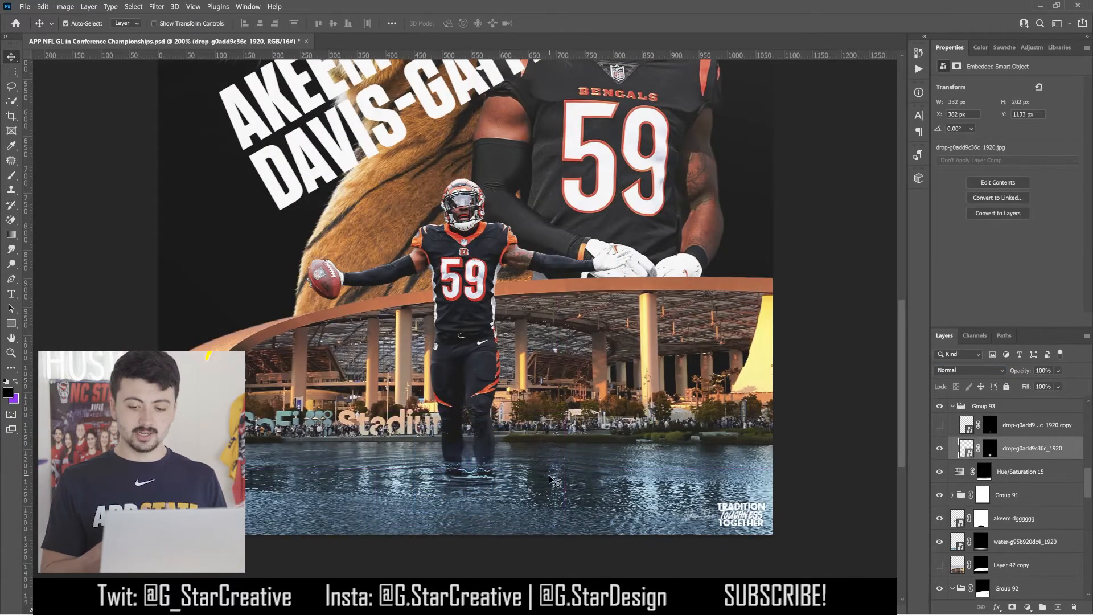
Cycle the water-drop group's blend modes and set it to Vivid Light
key(ctrl+0)
click(971, 370)
click(973, 364)
click(982, 405)
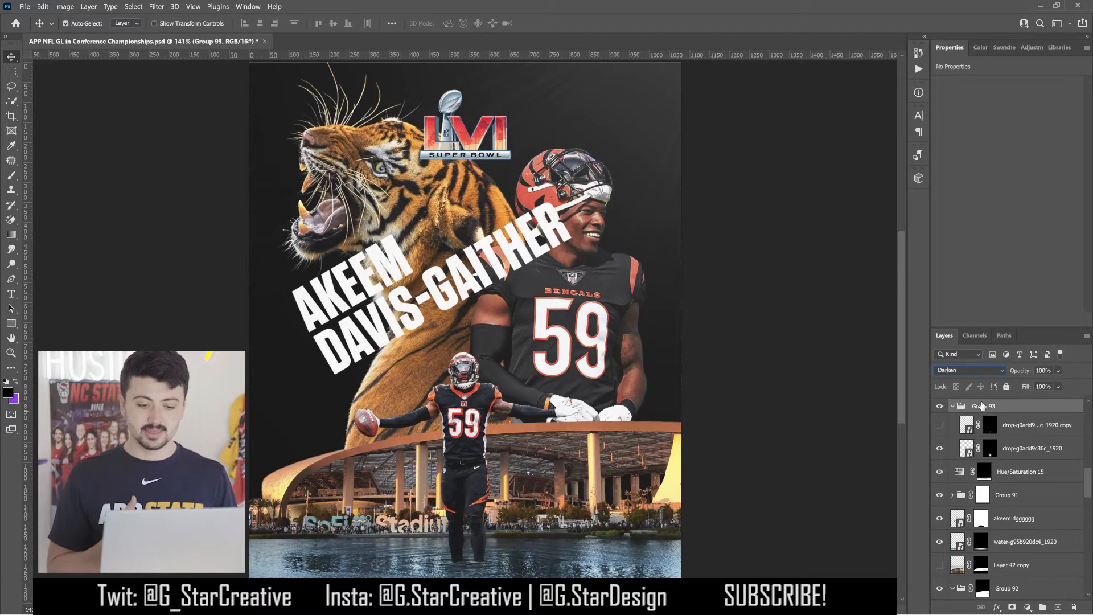
key(Down)
key(Down)
key(Down)
key(Down)
key(Down)
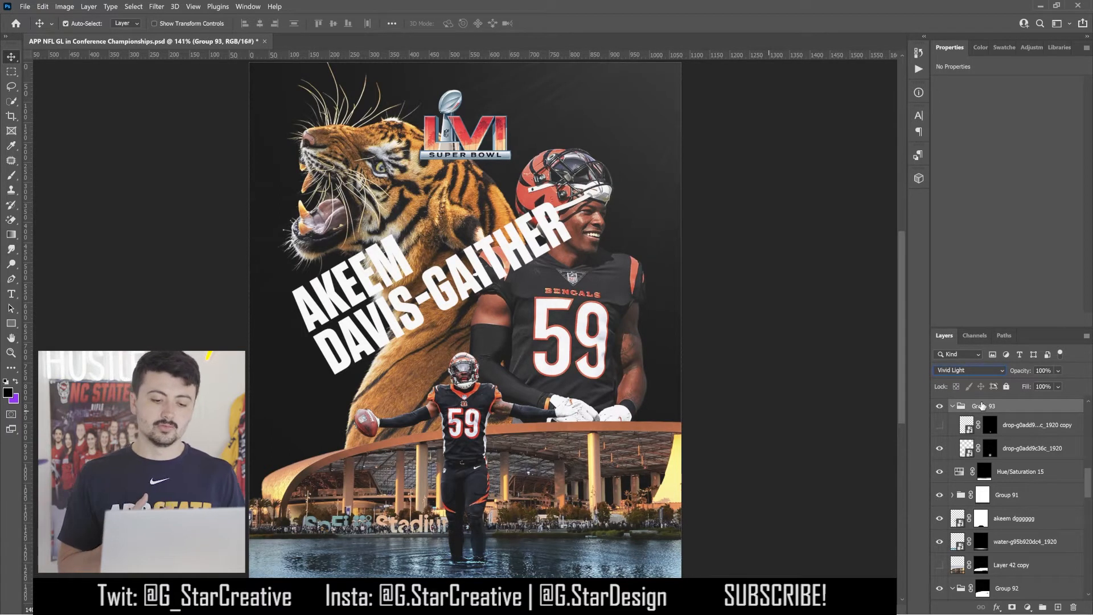
Lower the water-drop group's opacity to 75% and nudge the drop at the player's feet
text(75)
key(ctrl+1)
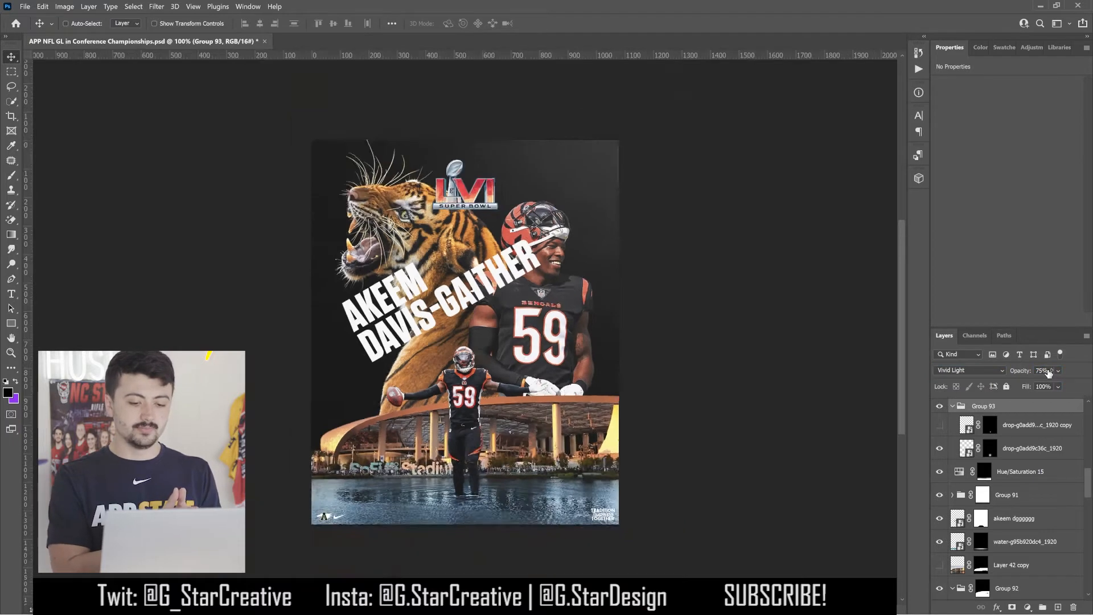
drag(515, 494, 518, 496)
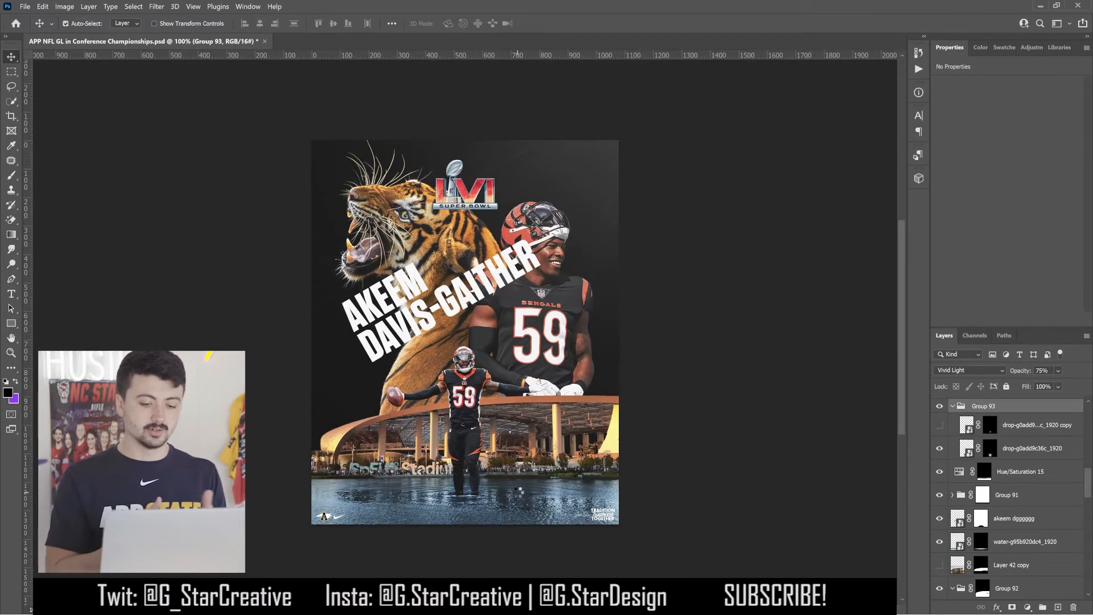
click(1025, 448)
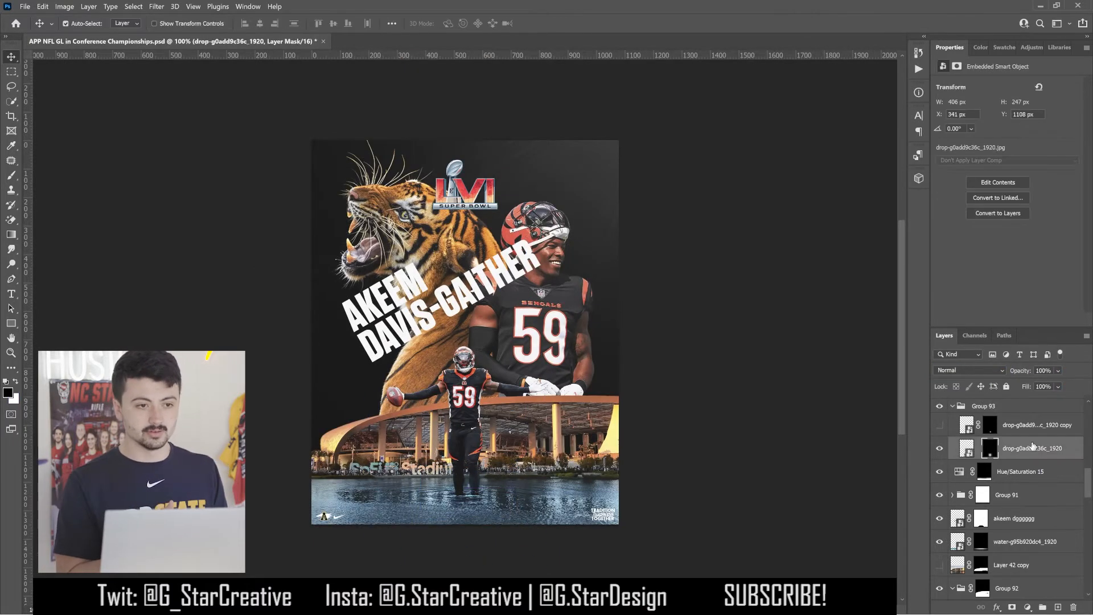
Duplicate the placed splash image and erase the white background from one of its two layers
click(970, 370)
click(958, 339)
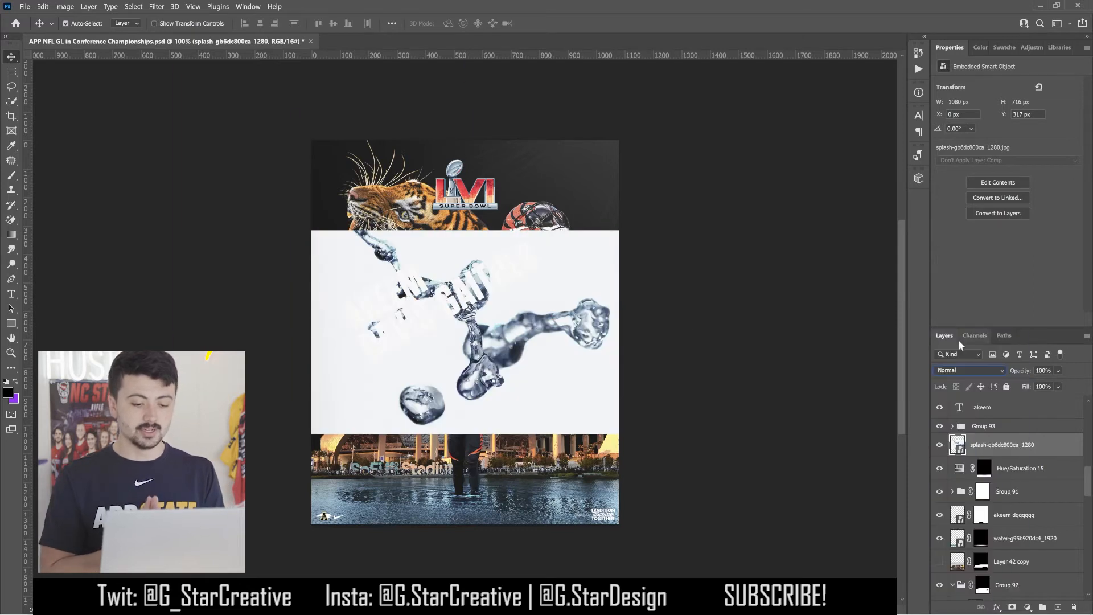
key(ctrl+j)
key(e)
click(353, 335)
click(585, 253)
key(v)
Mask the smart-object splash layer with the outline of the cut-out splash and hide the cut-out copy
ctrl+click(957, 445)
click(1011, 607)
click(939, 469)
click(1007, 447)
click(961, 468)
Scale the masked splash to about 230 × 152 px, place it at the player's legs and set it to Color Dodge
key(ctrl+t)
drag(478, 336, 478, 397)
drag(619, 291, 466, 481)
key(Return)
drag(496, 480, 520, 480)
key(shift+plus)
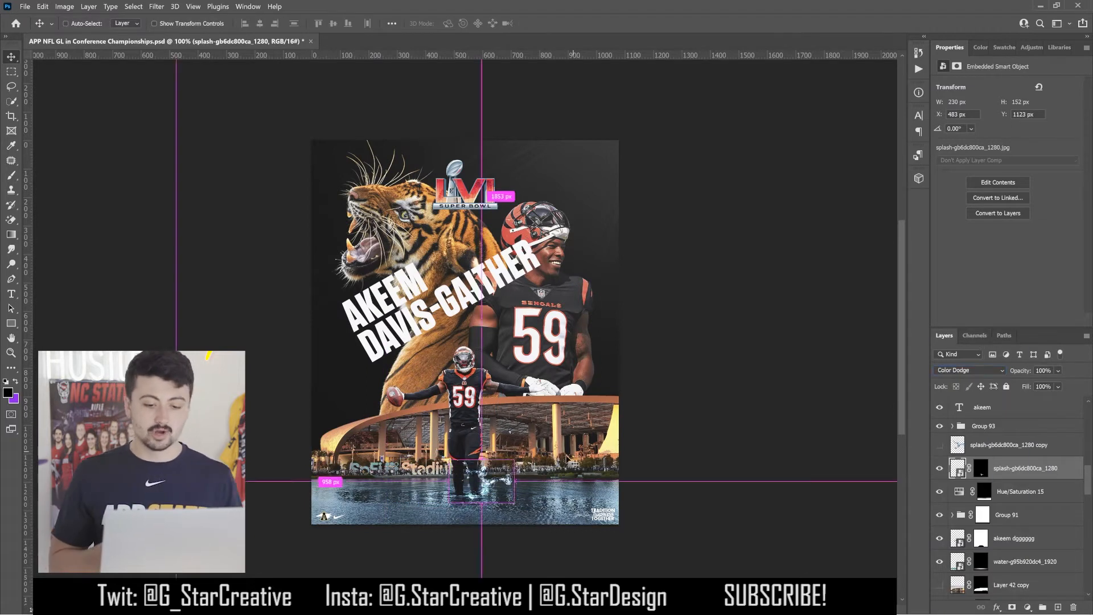
Duplicate the splash, rotate the copy about 68° and arrange both splashes around the player's legs
key(ctrl+j)
key(ctrl+t)
mouse_move(525, 470)
mouse_down()
mouse_move(415, 430)
mouse_move(456, 466)
mouse_up()
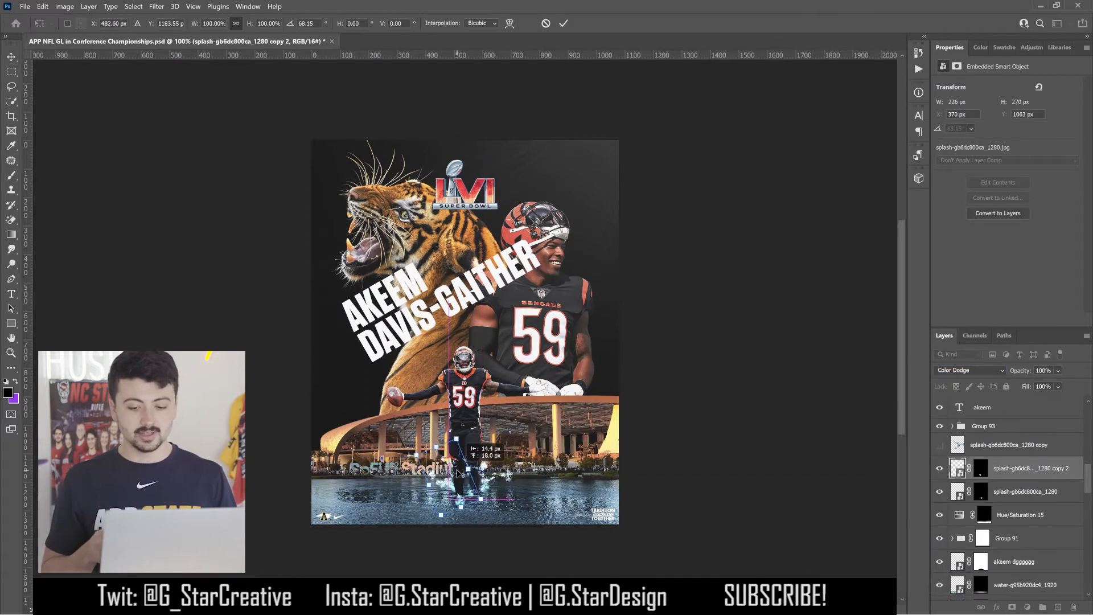
key(Return)
click(485, 472)
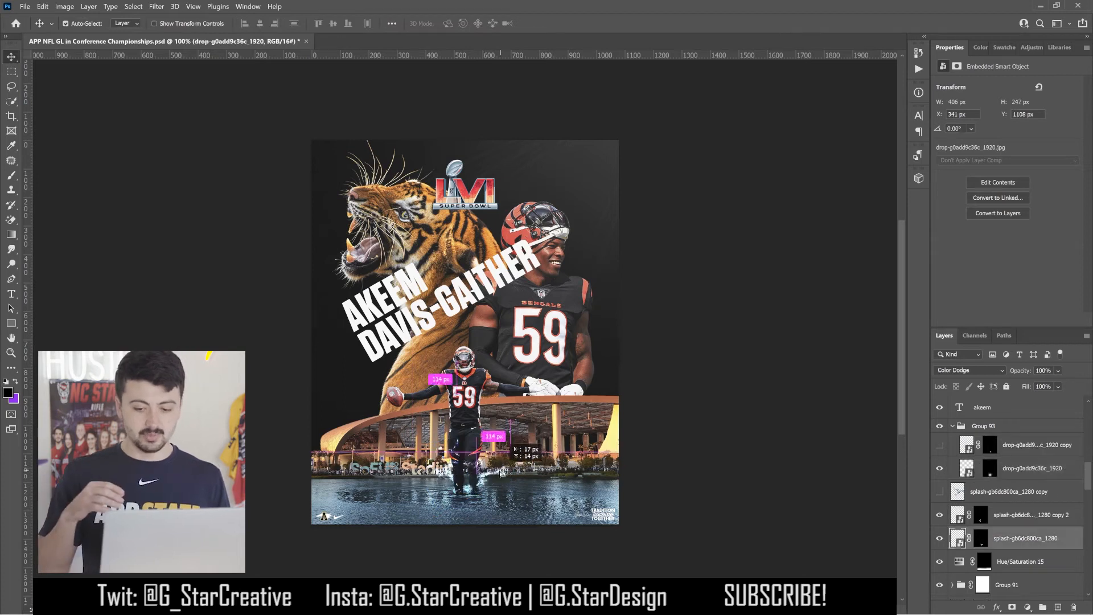
drag(487, 473, 502, 474)
Group the standing player's layers and clip a Color Balance adjustment to them with midtones Yellow–Blue at -51
key(ctrl+g)
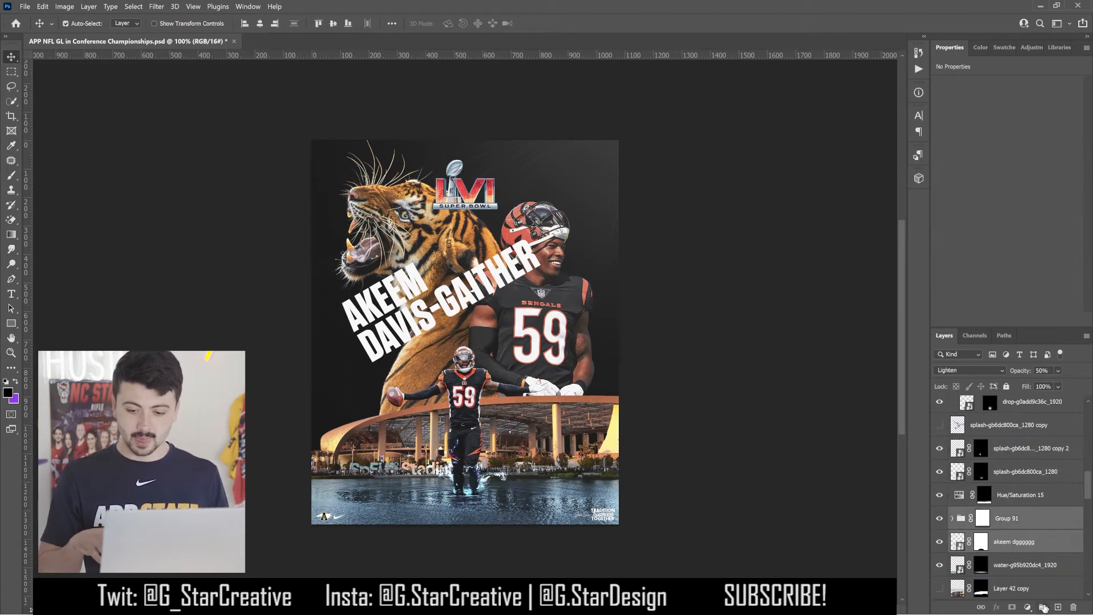
click(1031, 48)
drag(965, 94, 1015, 505)
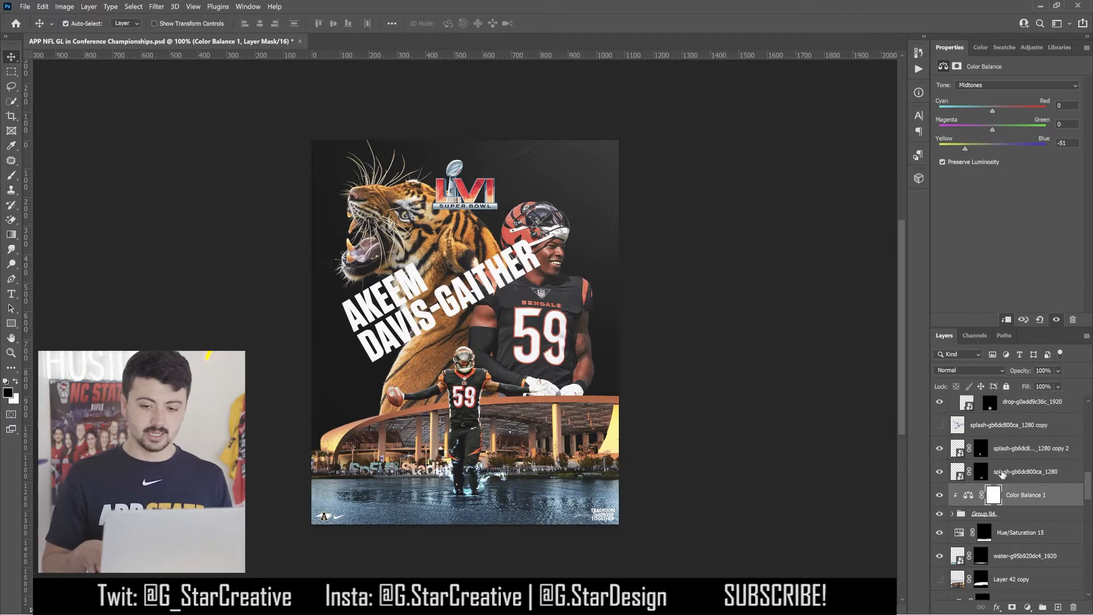
Group the portrait and tiger layers and clip a copy of the Color Balance adjustment to them with Yellow–Blue at -22
drag(1026, 494, 1005, 525)
scroll(1007, 547, down, 5)
click(1009, 559)
drag(1019, 410, 1019, 499)
click(1019, 509)
shift+click(1022, 564)
key(ctrl+g)
click(993, 486)
key(ctrl+alt+g)
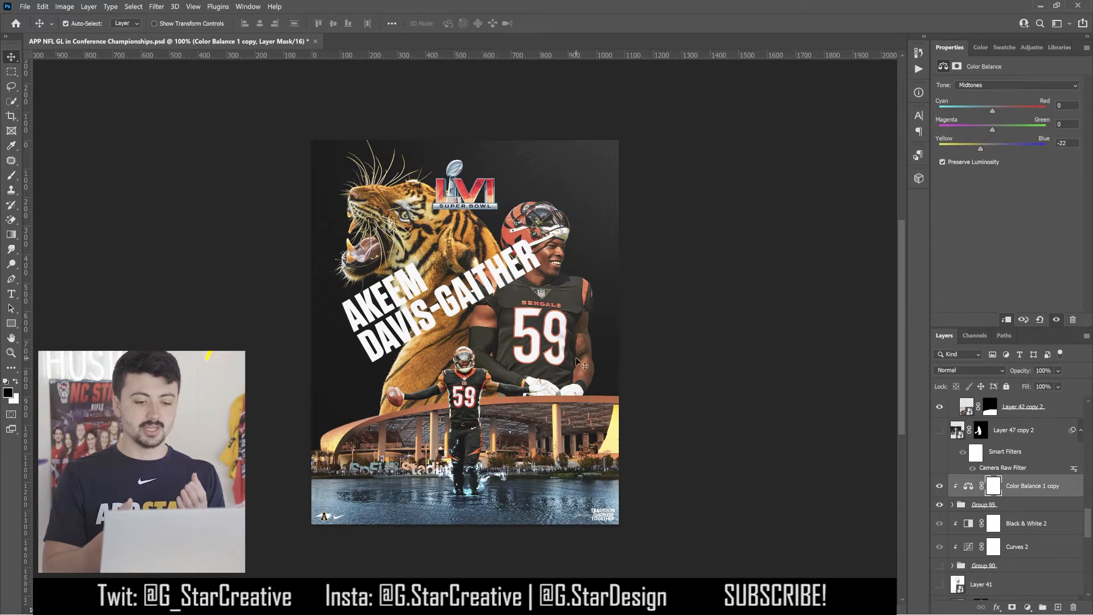
Try out a clipped Selective Color adjustment on the large player portrait and delete it
click(561, 339)
click(1025, 47)
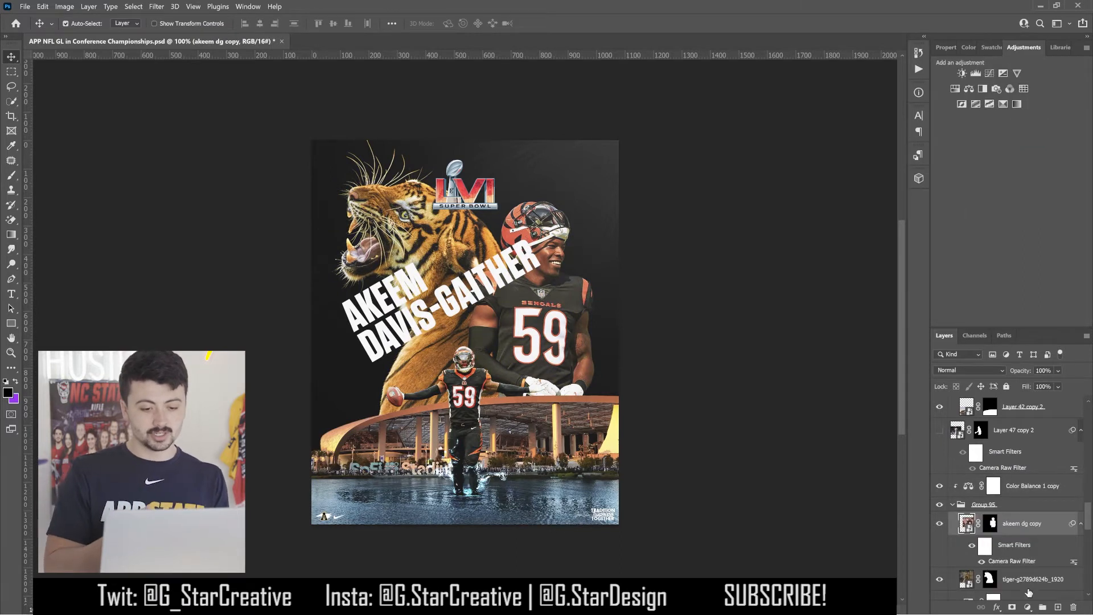
click(1016, 104)
key(ctrl+alt+g)
click(1019, 98)
click(1002, 181)
drag(1007, 121, 1028, 122)
key(Delete)
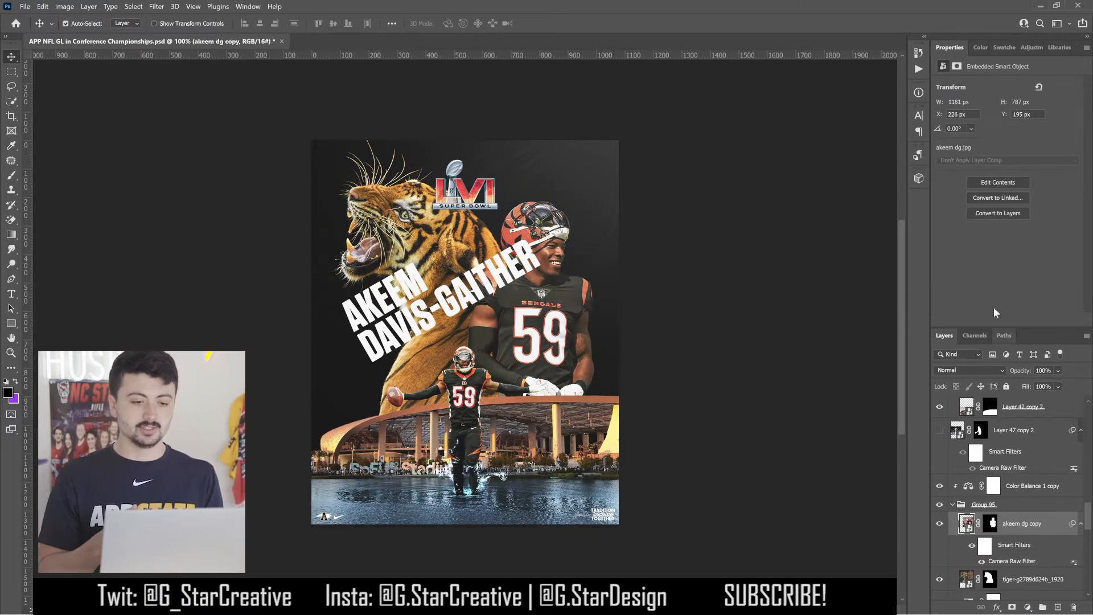
Clip a Curves adjustment to the player portrait, lowering the shadows and raising input 151 to output 171
click(1024, 47)
click(989, 73)
key(ctrl+alt+g)
drag(992, 193, 987, 204)
click(1038, 154)
drag(1037, 153, 1028, 148)
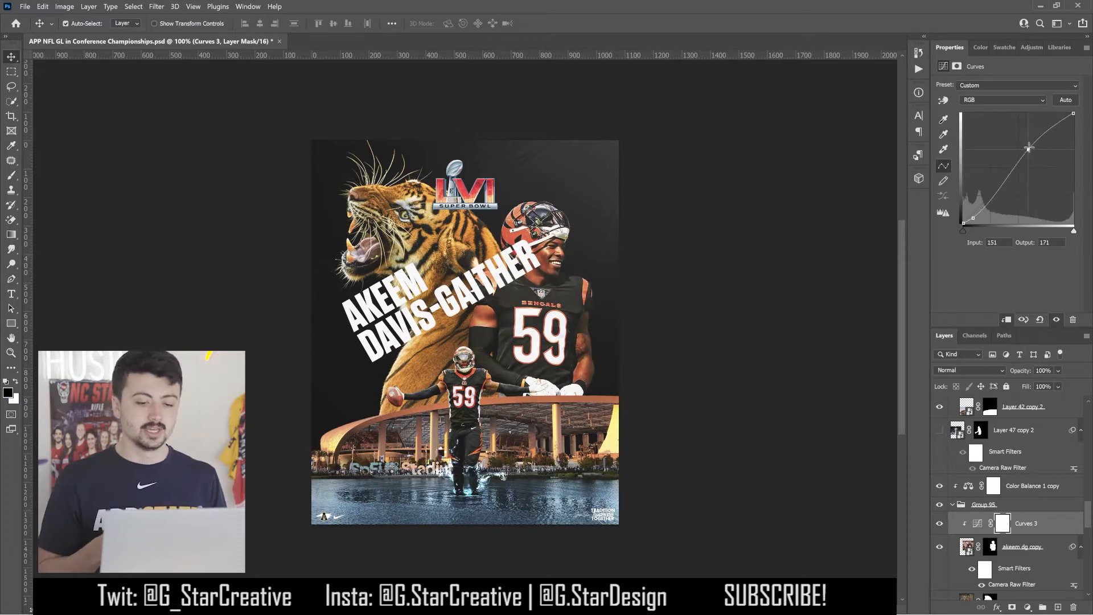
Clip a Selective Color adjustment to the player portrait with Reds at Cyan -9, Magenta +1, Yellow +37 and Black +3
click(1032, 47)
click(1023, 547)
click(1027, 607)
click(1023, 607)
click(1017, 98)
click(1003, 99)
drag(1008, 122, 993, 122)
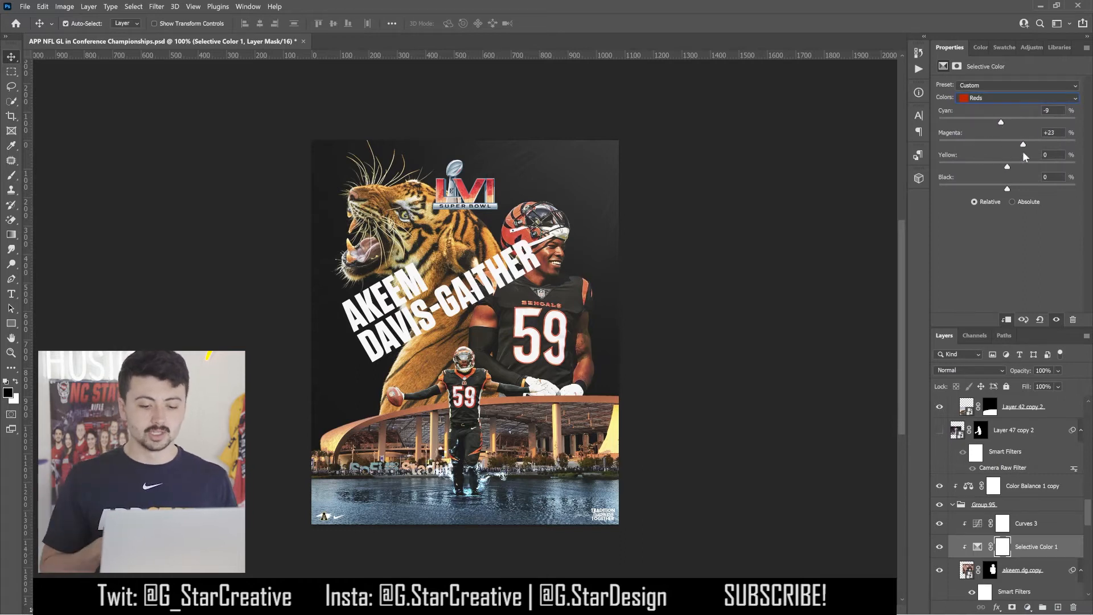
drag(1008, 188, 1011, 189)
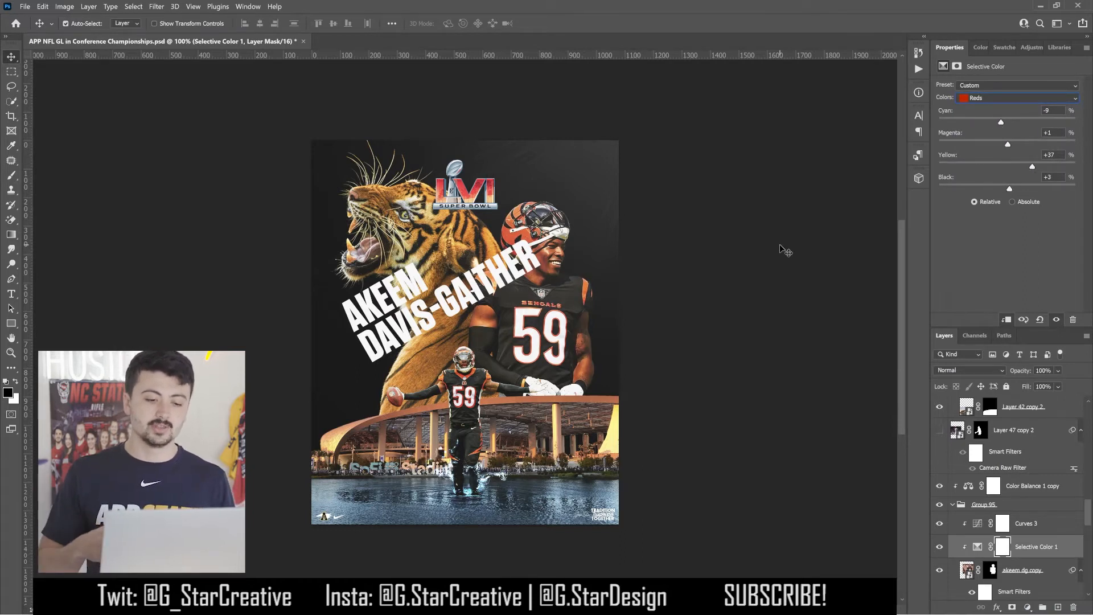
Apply the Camera Raw filter to the tiger with Highlights +56, Shadows +12, Texture +71, Clarity +36 and stronger sharpening
click(439, 234)
click(157, 6)
click(181, 84)
mouse_move(829, 302)
mouse_down()
mouse_move(863, 302)
mouse_move(836, 319)
mouse_up()
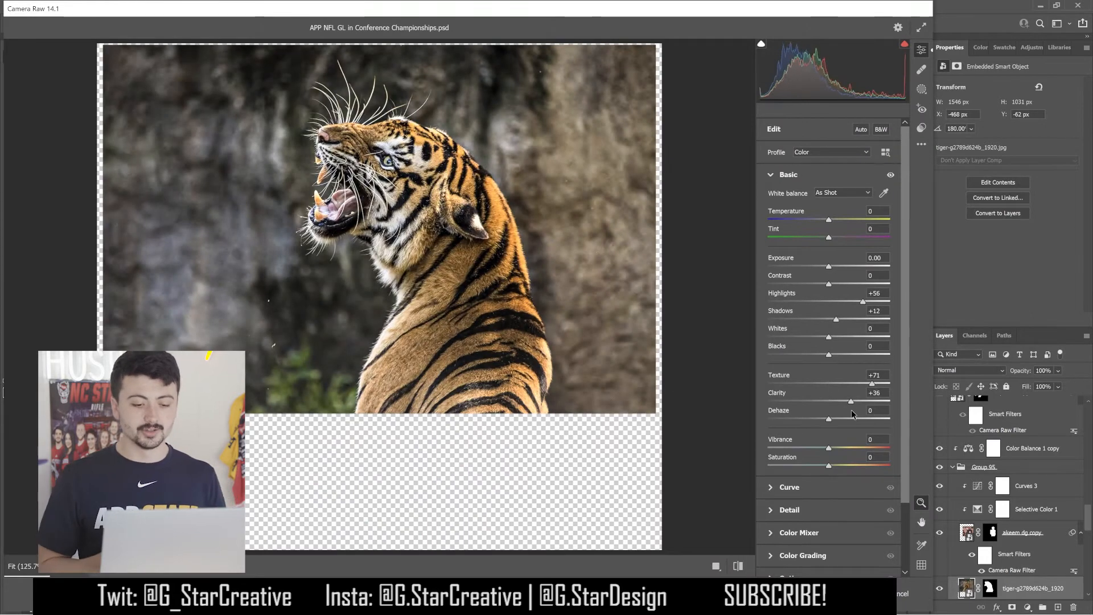
click(788, 175)
click(790, 219)
drag(800, 248, 841, 248)
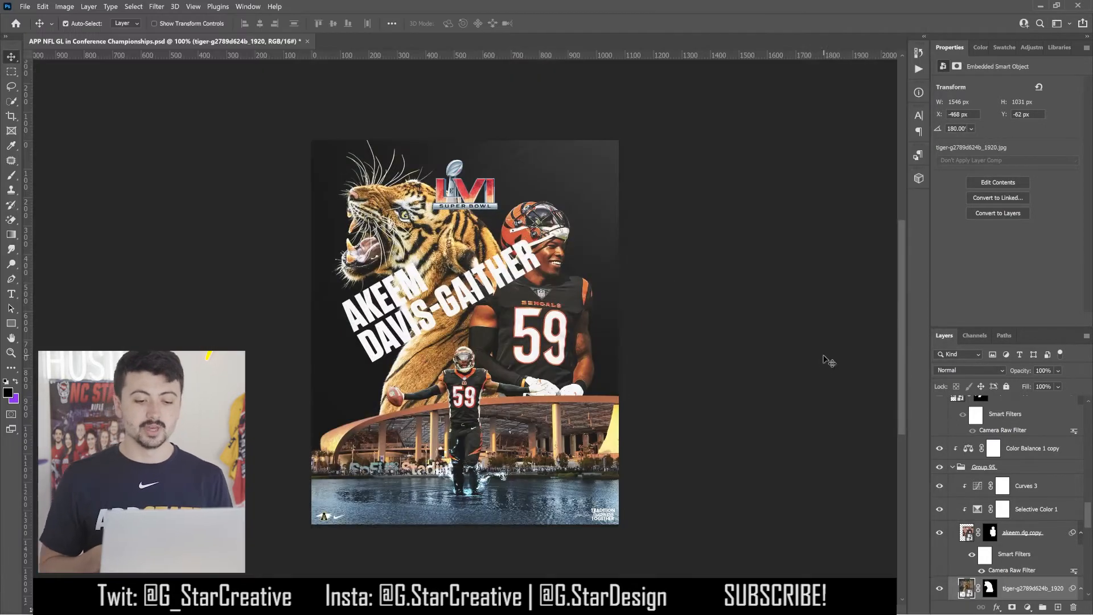
Scale the sunset sky image placed behind the tiger and players to fit the poster background
key(ctrl+t)
drag(465, 520, 472, 462)
key(Return)
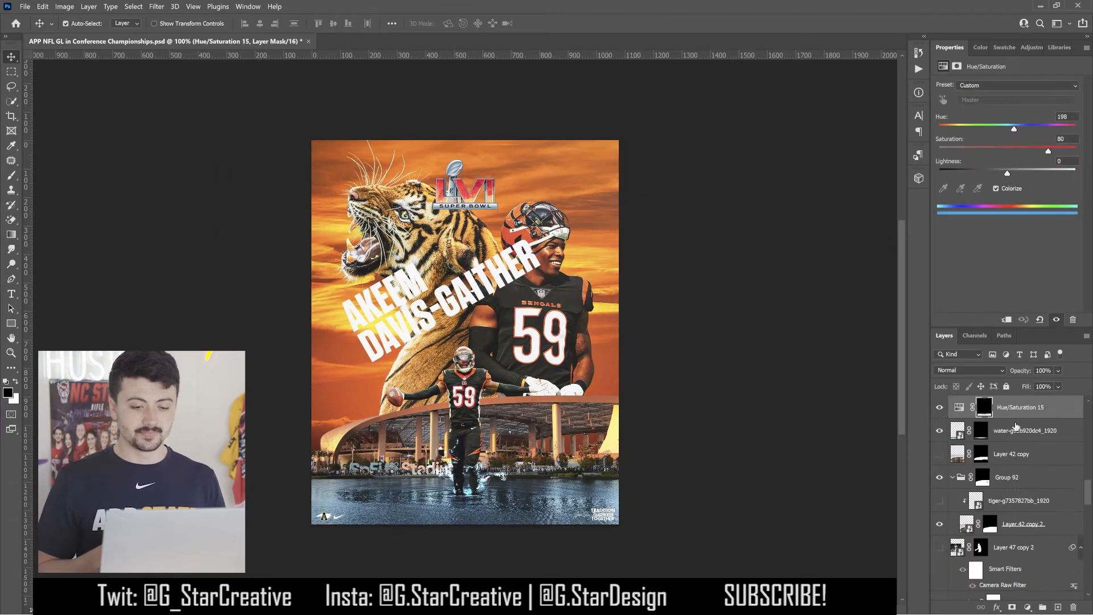
Move the colorizing Hue/Saturation adjustment above the splash group, set its saturation to 80 and choose the Screen blend mode
drag(1019, 433, 1016, 329)
drag(984, 134, 1050, 136)
click(970, 370)
click(958, 337)
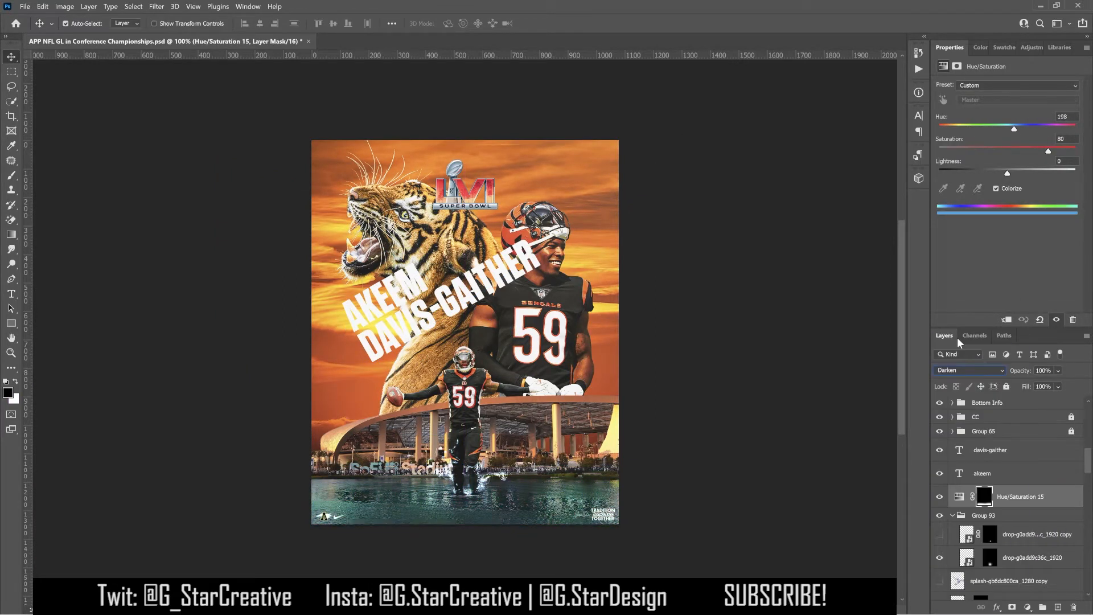
key(Down)
key(Down)
key(Down)
key(Down)
key(Down)
key(Down)
key(Down)
key(Down)
key(Down)
key(Down)
key(Down)
key(Down)
key(Down)
key(Down)
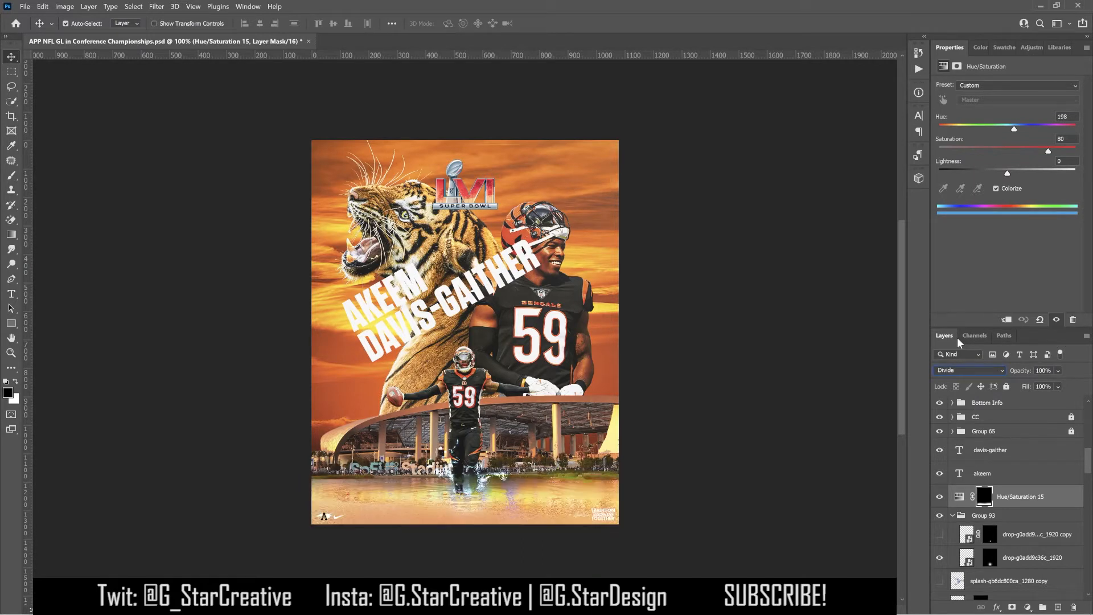
key(Down)
key(Down)
key(Up)
key(Up)
key(Up)
key(Up)
key(Up)
key(Up)
key(Up)
key(Up)
key(Up)
key(Up)
key(Up)
key(Up)
key(Up)
key(Up)
key(Up)
key(Up)
key(Up)
key(Up)
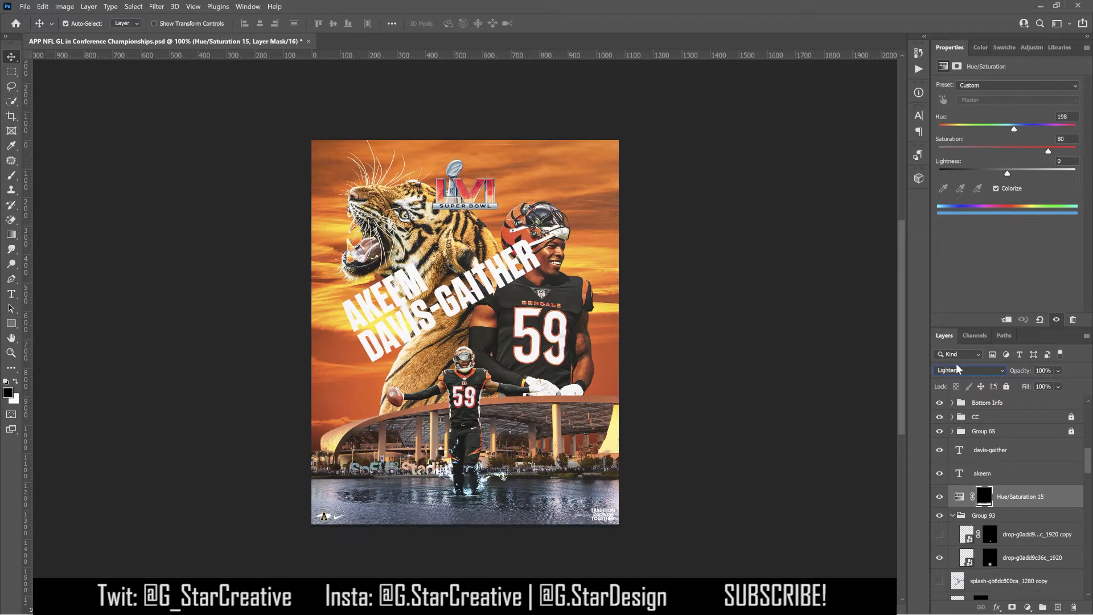
key(Tab)
text(80)
key(Return)
Enlarge the large player portrait and reposition it beside the tiger
click(541, 319)
key(ctrl+t)
key(Return)
drag(530, 151, 535, 128)
drag(540, 194, 542, 221)
key(Return)
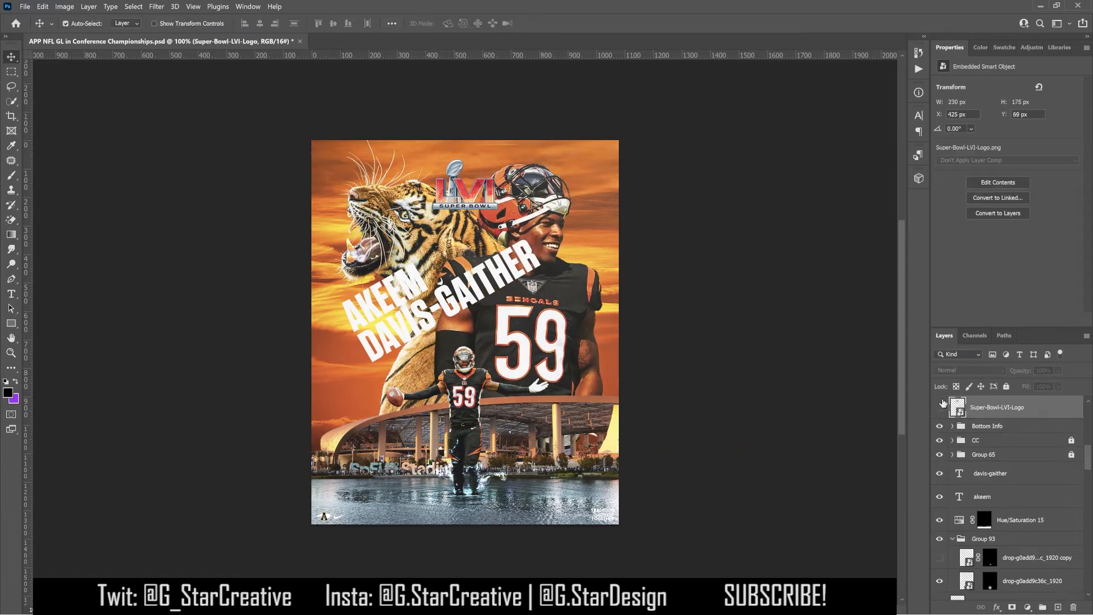
Hide the two name text layers and gather the artwork layers into one group
click(939, 473)
click(935, 476)
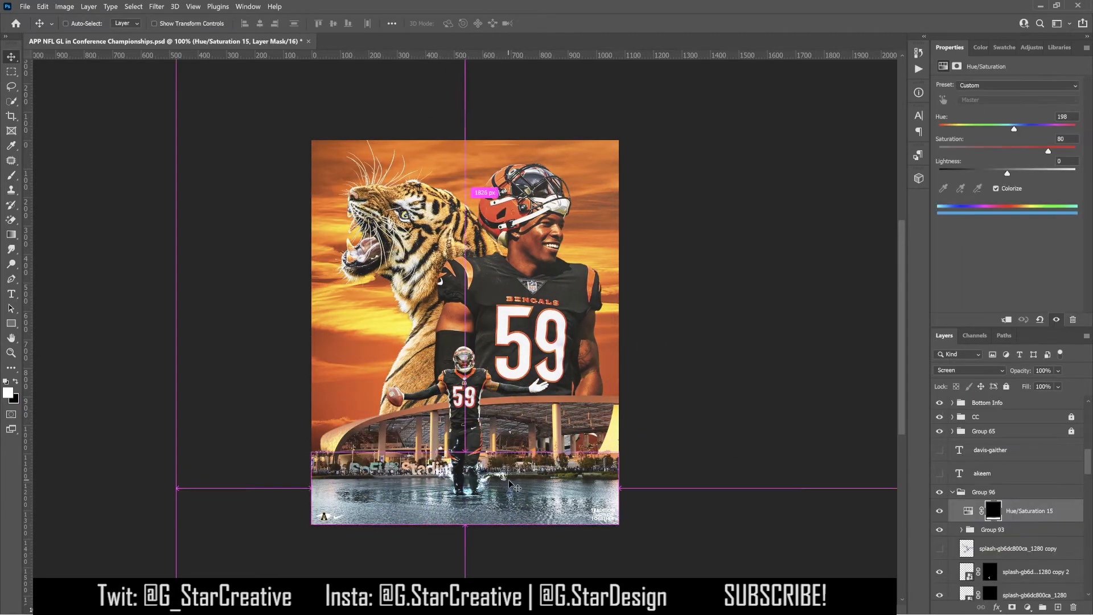
click(1006, 386)
click(504, 472)
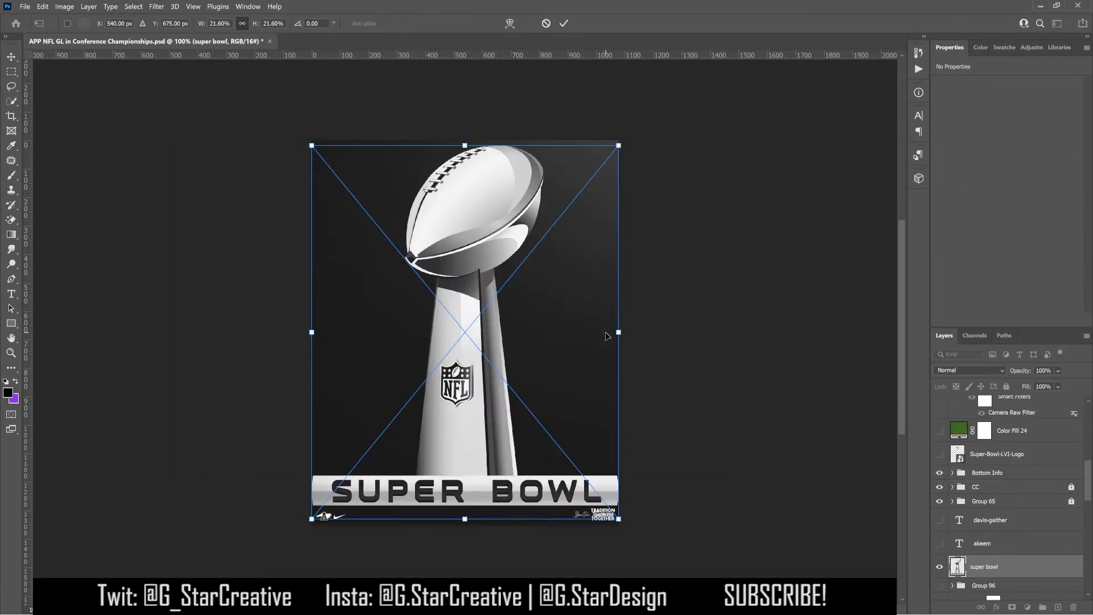
Mask Group 96 with the silhouette of the placed Super Bowl trophy image, moving the mask up and enlarging it
key(Return)
click(1012, 608)
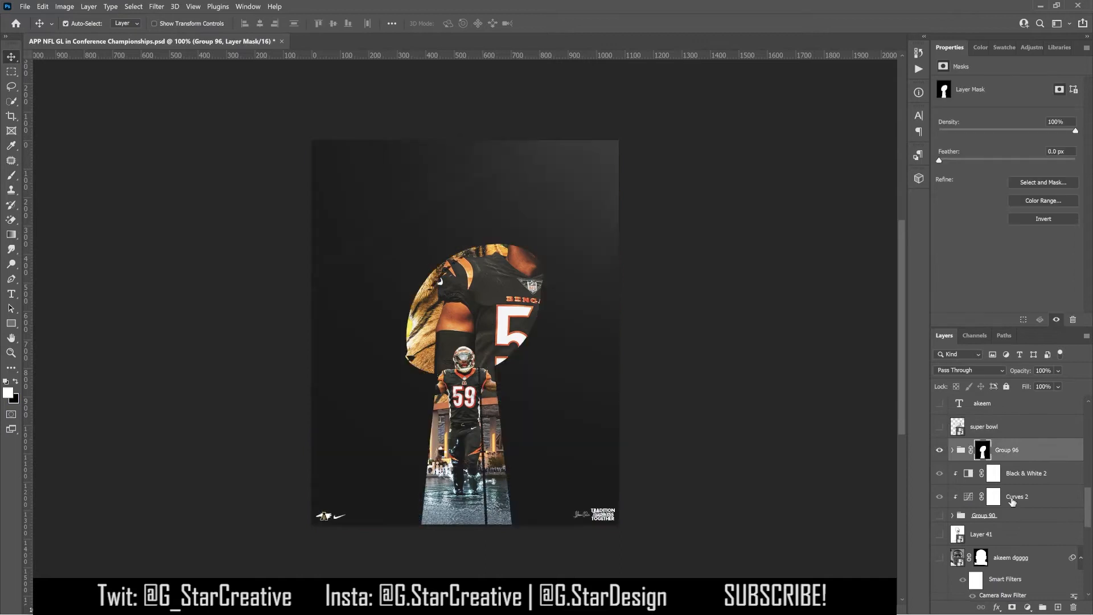
drag(612, 411, 586, 378)
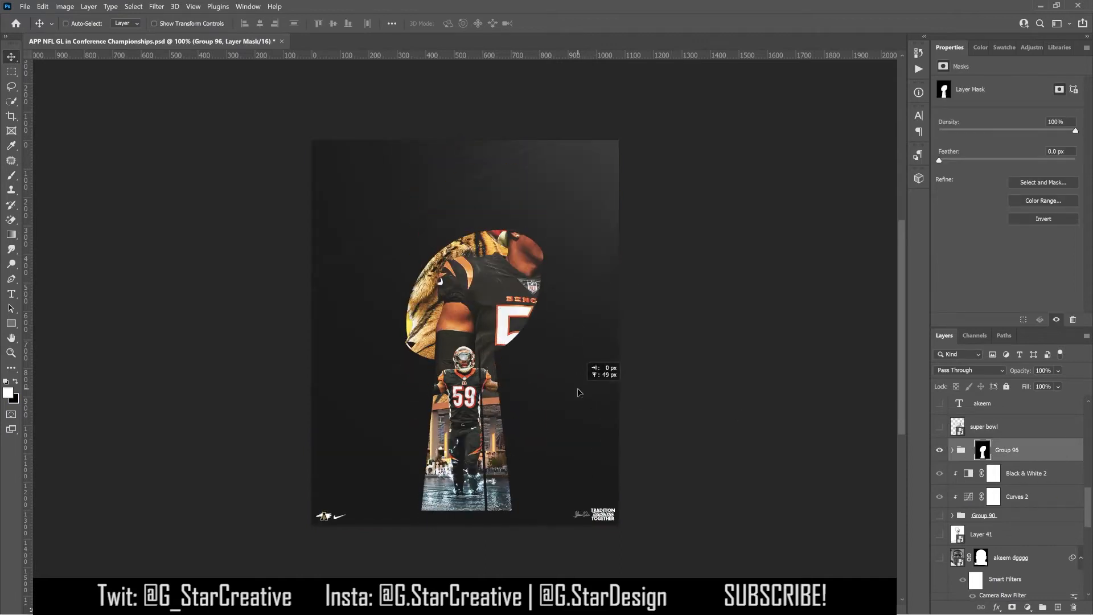
key(ctrl+t)
drag(470, 226, 486, 186)
key(Return)
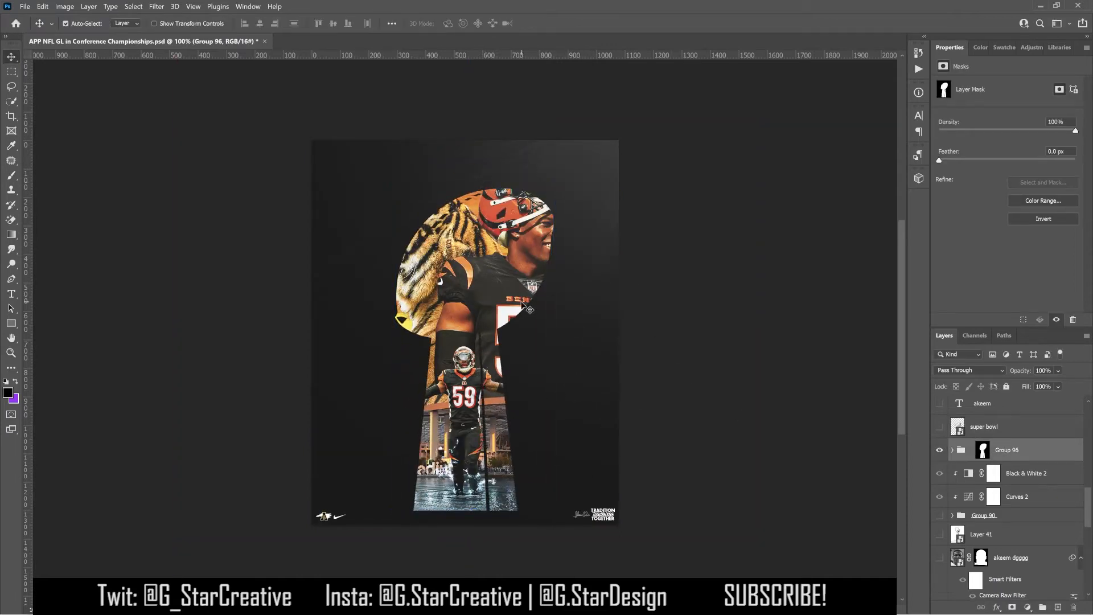
Try painting Group 96's mask white around the trophy shape, and undo the strokes and the mask's enlargement
click(983, 449)
key(b)
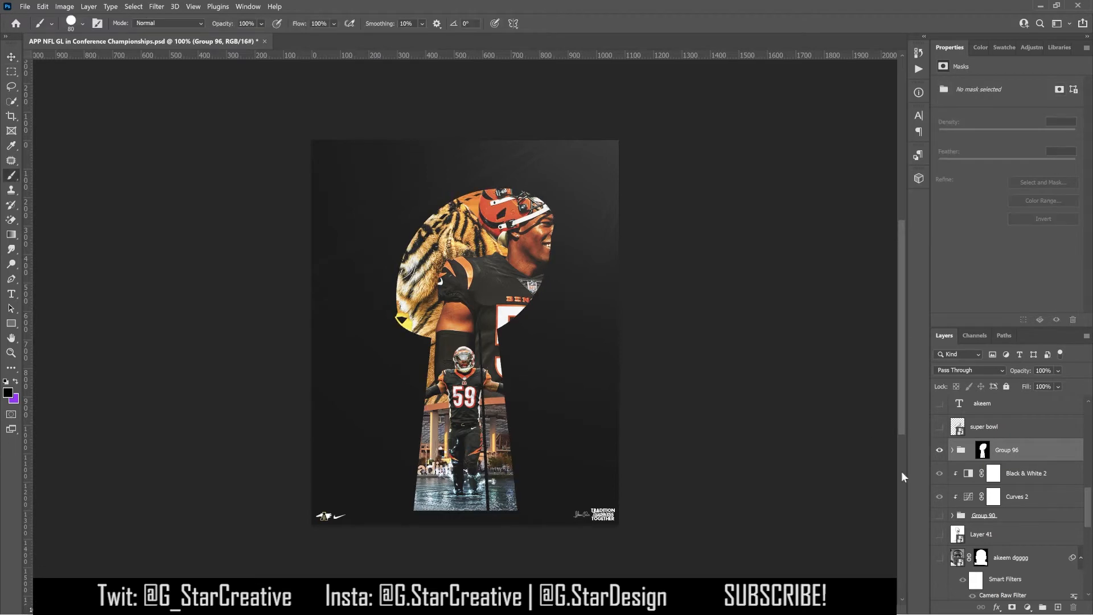
key(x)
drag(512, 399, 586, 262)
drag(569, 456, 362, 403)
key(ctrl+z)
key(ctrl+z)
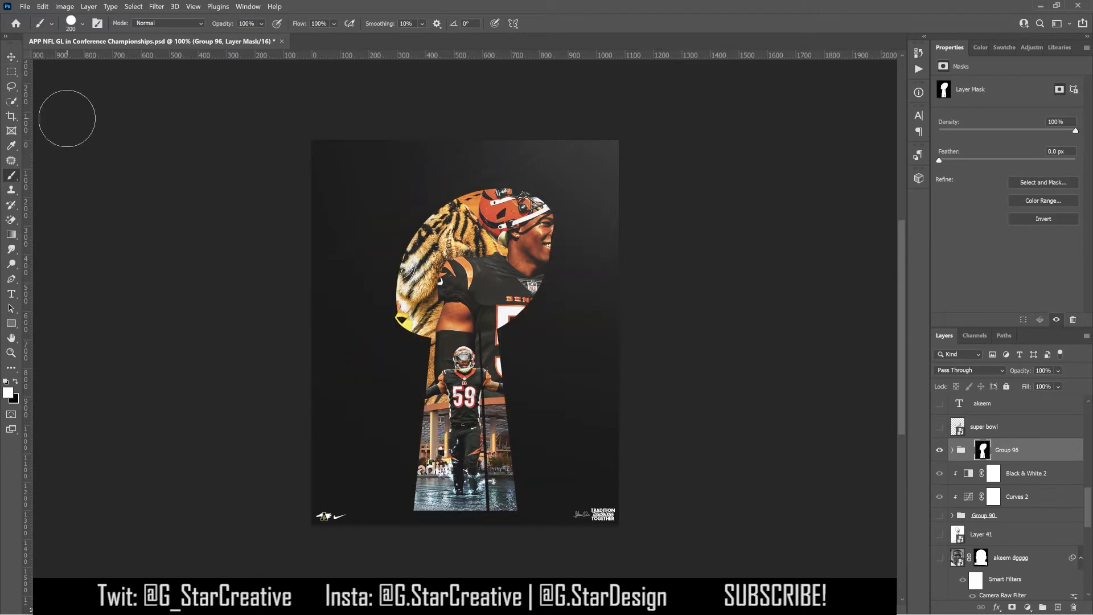
key(ctrl+z)
Move the trophy-shaped mask down about 232 px and try revealing a circle over its upper part with a hard 700 px brush
key(v)
drag(566, 363, 566, 430)
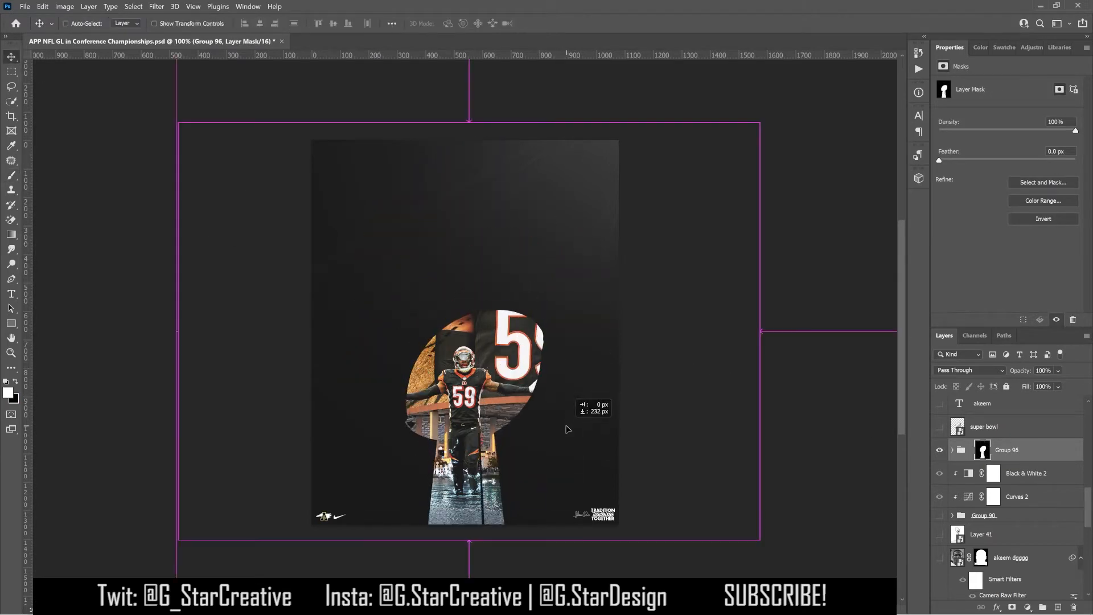
key(b)
key(bracketright)
key(bracketright)
key(bracketright)
key(bracketright)
key(bracketleft)
key(bracketleft)
key(bracketleft)
click(456, 364)
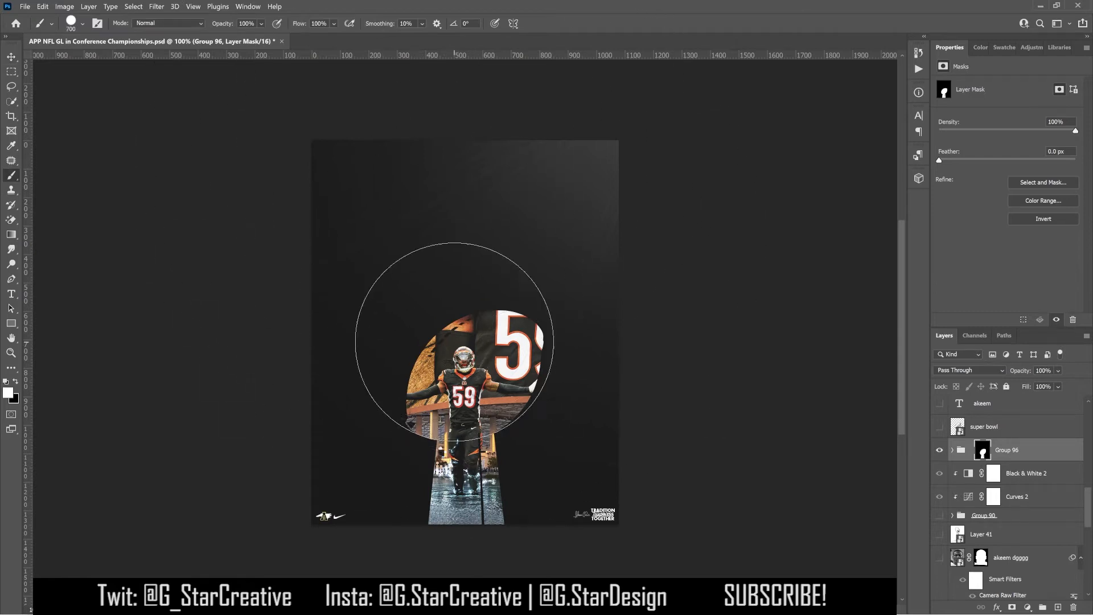
Undo the revealed circle and try painting a larger area on Group 96's mask, adjusting the brush size to 1000 px
key(bracketright)
key(bracketright)
key(bracketright)
key(bracketright)
key(bracketright)
key(ctrl+z)
mouse_move(472, 308)
mouse_down()
mouse_move(466, 220)
mouse_move(467, 380)
mouse_up()
key(bracketright)
key(bracketleft)
key(bracketleft)
key(bracketleft)
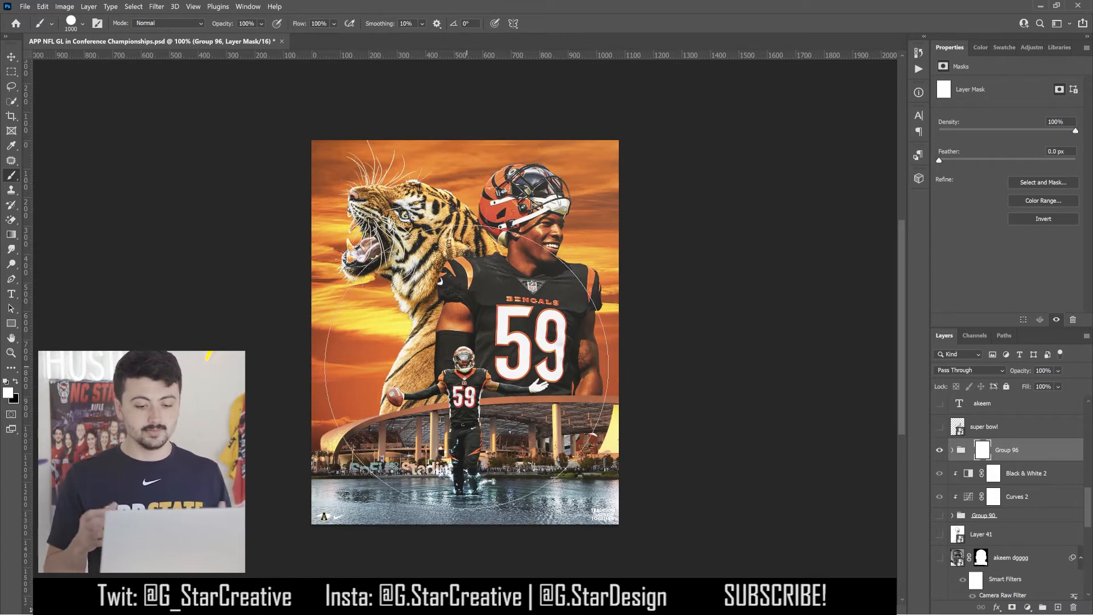
Mask Group 96 to a circle by stamping a 1000 px brush dot, inverting the mask and scaling it up slightly
key(x)
click(467, 353)
key(ctrl+i)
key(ctrl+t)
mouse_move(465, 140)
mouse_down()
mouse_move(471, 107)
mouse_move(471, 128)
mouse_up()
key(ctrl+semicolon)
key(Return)
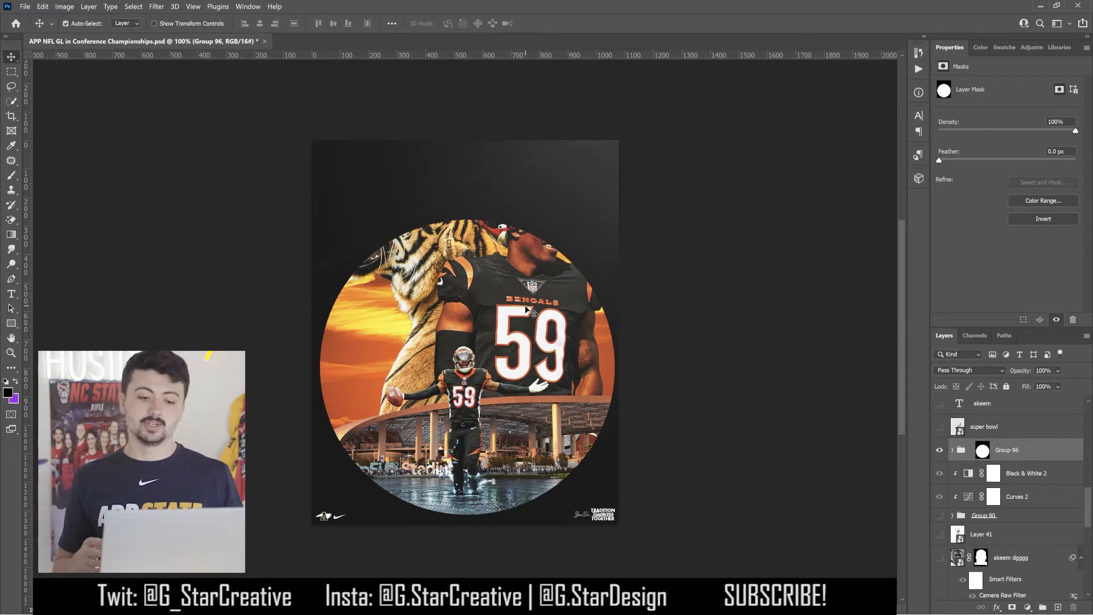
Load the player portrait's mask as a selection and paint Group 96's mask white to reveal his head above the circle
click(525, 309)
ctrl+click(1000, 561)
scroll(1025, 490, up, 15)
click(952, 497)
click(982, 496)
key(b)
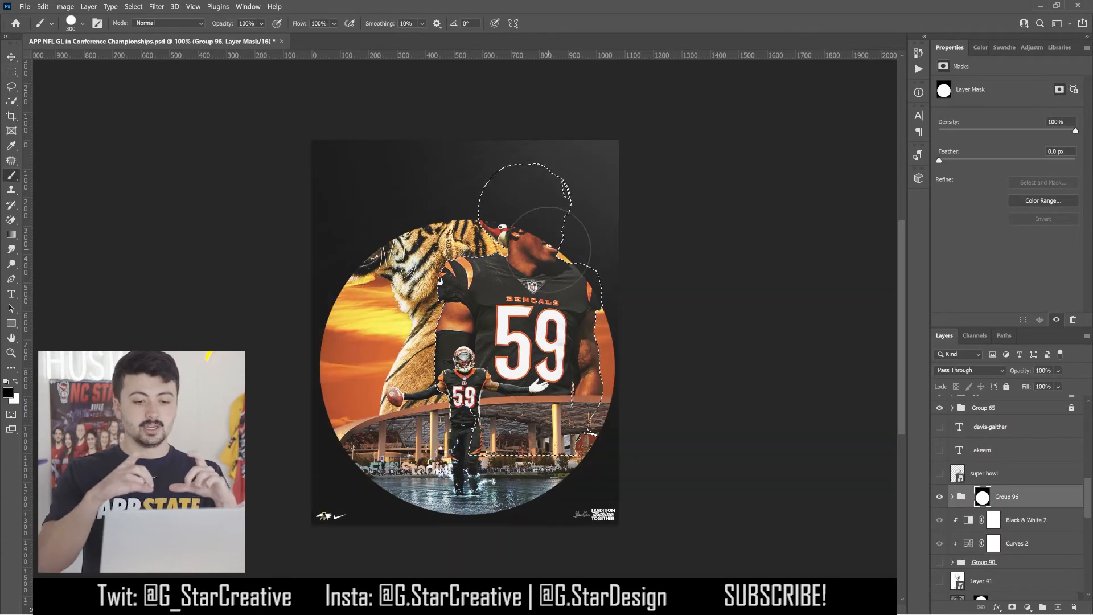
key(x)
drag(549, 228, 603, 290)
Load the tiger's mask as a selection, paint Group 96's mask to reveal its head outside the circle, and deselect
key(bracketleft)
scroll(996, 488, down, 5)
scroll(997, 489, up, 8)
ctrl+click(1000, 531)
scroll(999, 513, up, 8)
drag(393, 228, 450, 249)
key(m)
click(152, 159)
Disable the circular mask on Group 96 and try moving the tiger, undoing the move
key(v)
shift+click(982, 450)
mouse_move(432, 243)
mouse_down()
mouse_move(411, 224)
mouse_move(426, 227)
mouse_up()
key(ctrl+z)
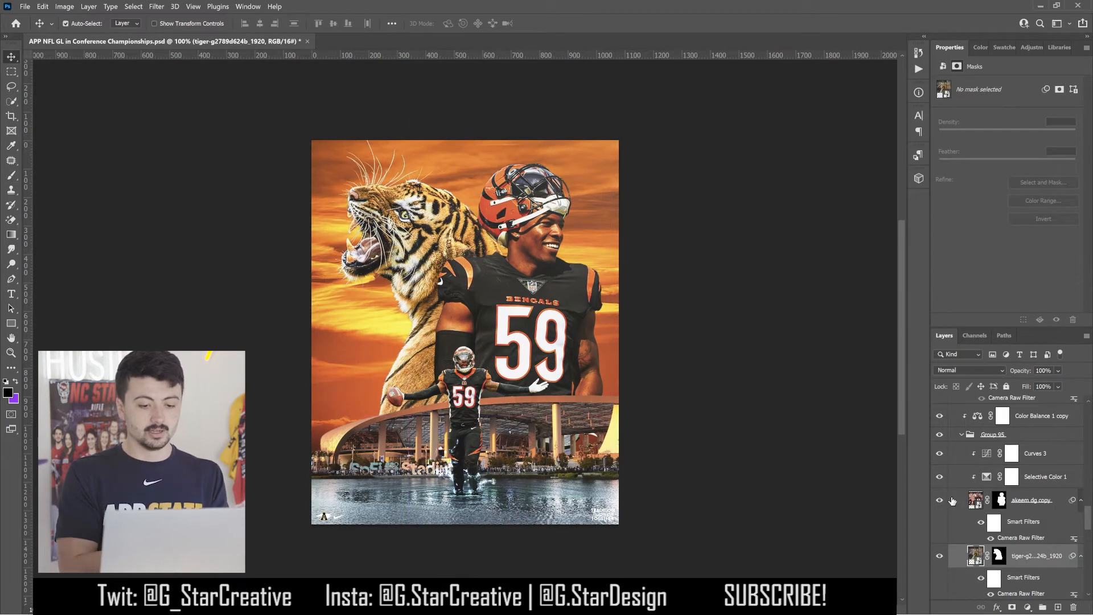
Group the large player portrait with its clipped Selective Color and Curves adjustments
click(1019, 504)
shift+click(1035, 454)
key(ctrl+g)
Add a mask to the stadium's outer group and paint it with a hard 150 px brush to expose the portrait's gloves
click(1012, 606)
click(1012, 607)
key(b)
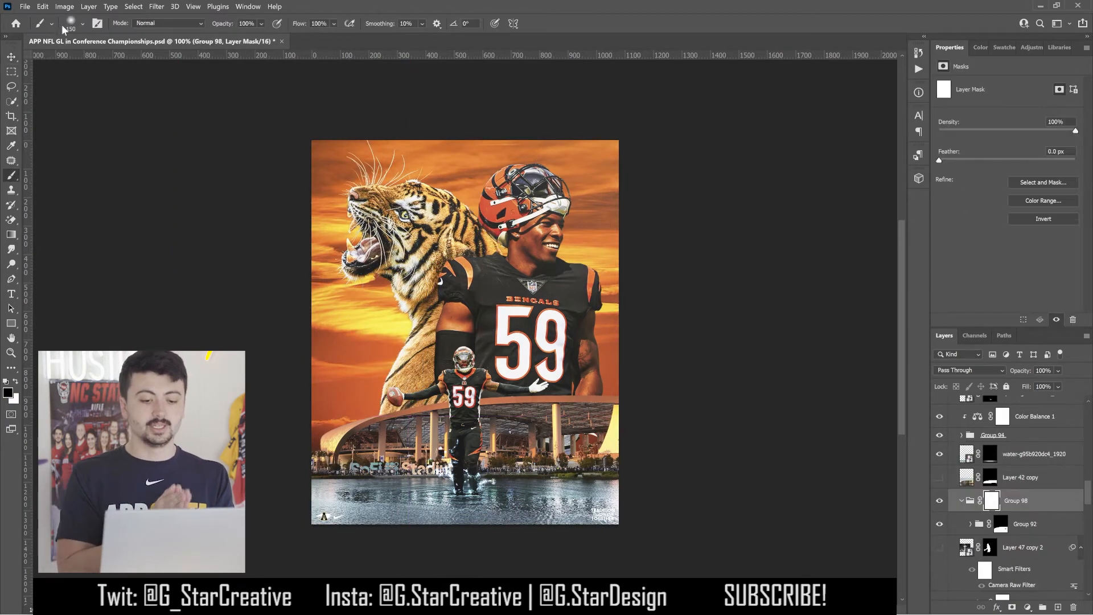
click(83, 23)
drag(561, 424, 473, 390)
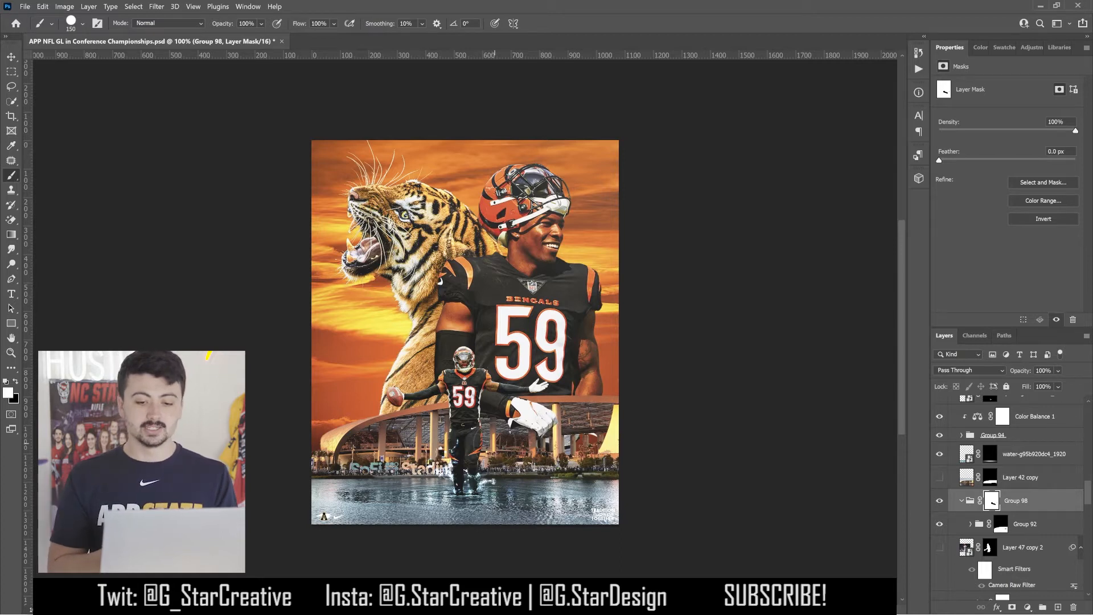
Add a yellow Color Dodge inner shadow to the standing player with 100% opacity, angle 70°, distance 10 px and size 21 px
key(v)
click(465, 394)
double_click(1058, 477)
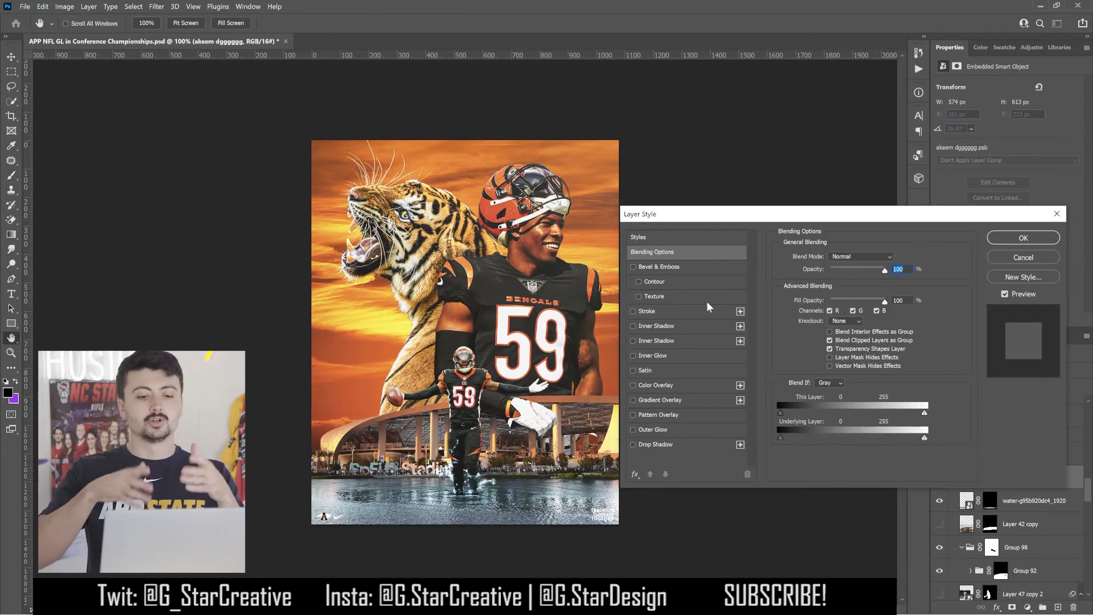
click(655, 327)
click(896, 258)
click(789, 452)
click(729, 335)
click(890, 326)
drag(827, 309, 820, 308)
drag(832, 334, 821, 333)
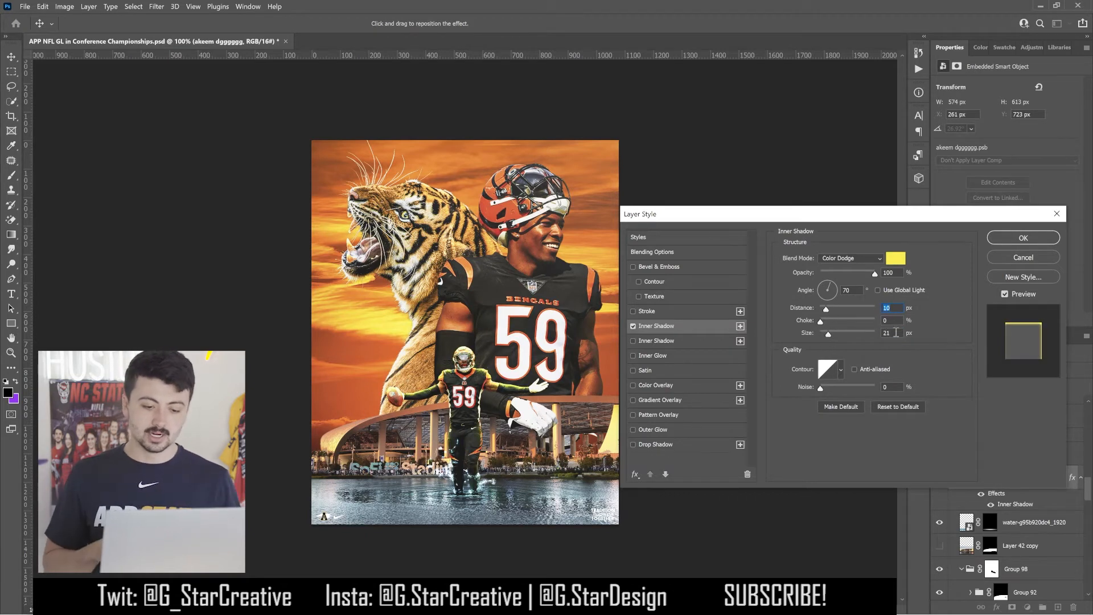
Change the standing player's inner shadow to golden yellow with size 20 px and 55% opacity, and apply the layer style
mouse_move(875, 274)
mouse_down()
mouse_move(849, 277)
mouse_move(877, 275)
mouse_up()
click(896, 258)
click(788, 457)
click(891, 325)
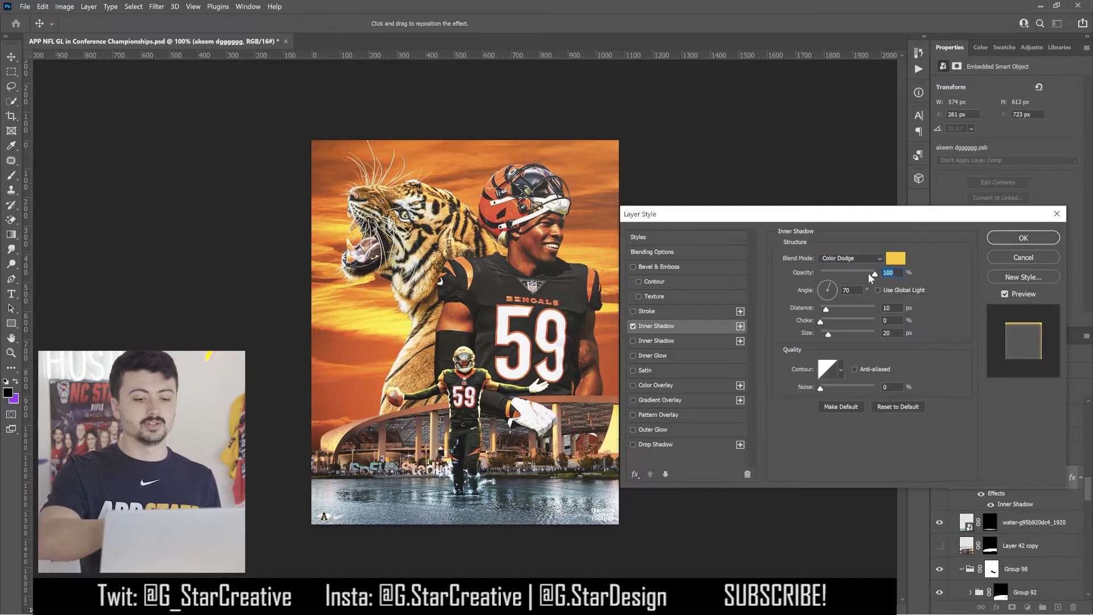
key(Return)
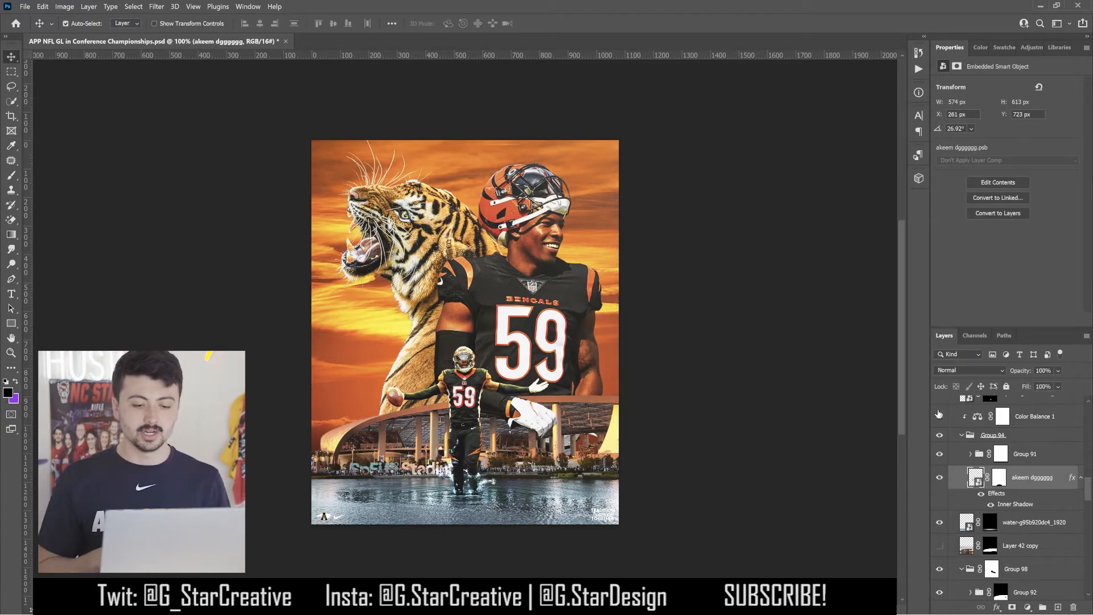
Copy the standing player's inner shadow layer style onto the large player portrait
click(1042, 462)
right_click(1041, 462)
click(923, 433)
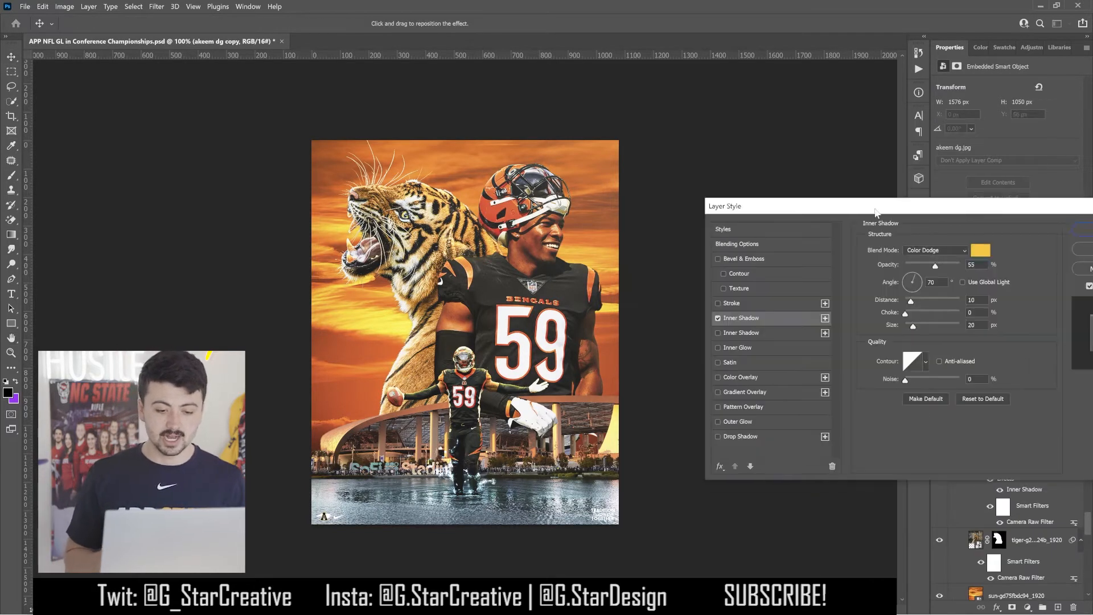
Try adjusting the golden inner shadow on the large player portrait
double_click(1024, 489)
mouse_move(959, 266)
mouse_down()
mouse_move(946, 266)
mouse_move(957, 266)
mouse_up()
drag(945, 206, 767, 223)
click(919, 266)
Take the sun and clouds layers out of Group 95, and clip Color Balance adjustments to Group 97 and the tiger inside it
scroll(1019, 472, down, 5)
click(1021, 469)
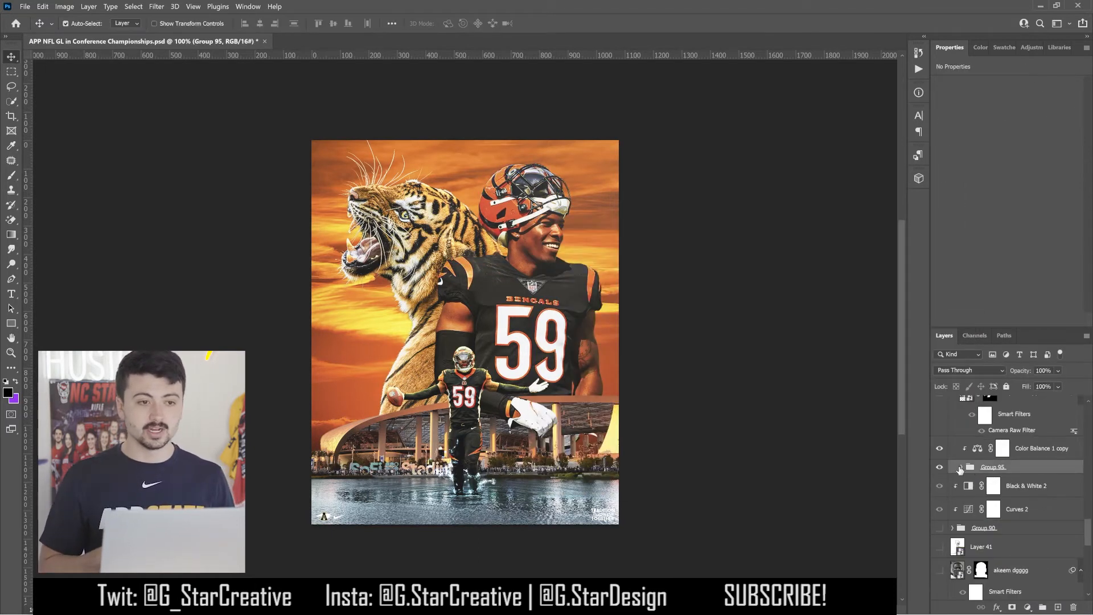
click(960, 468)
drag(1029, 448, 1020, 505)
scroll(1023, 501, down, 4)
click(1023, 494)
shift+click(1023, 471)
scroll(1022, 463, up, 2)
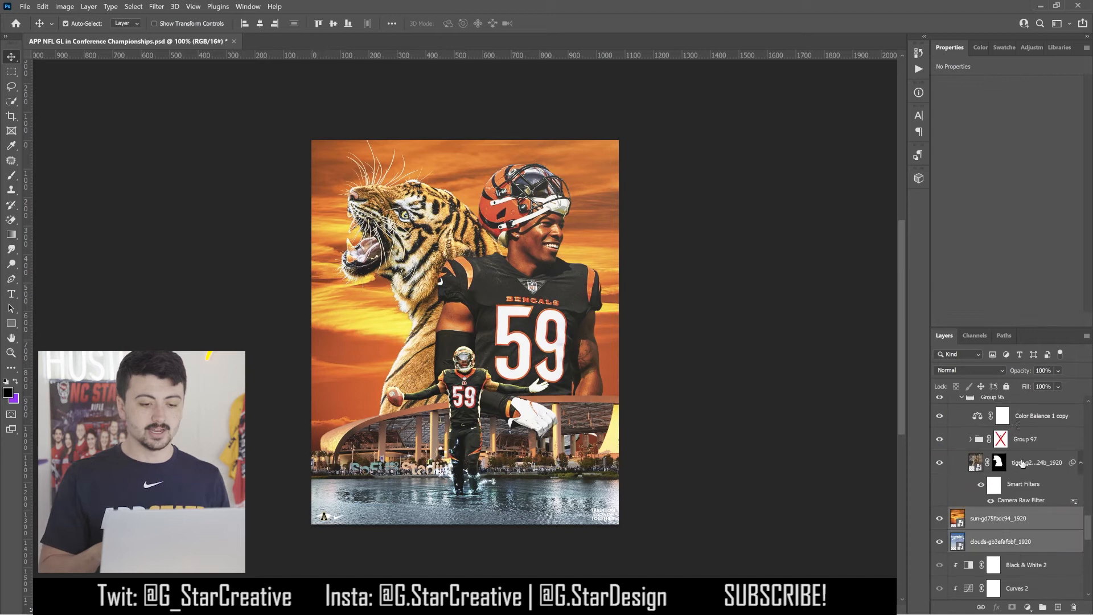
click(1036, 416)
drag(1036, 416, 1037, 455)
Add a pale yellow Color Dodge inner shadow to Group 95 with 83% opacity, angle 70°, distance 13 px and size 65 px
scroll(1019, 484, up, 2)
double_click(1053, 467)
drag(665, 218, 773, 223)
drag(864, 273, 888, 273)
drag(840, 308, 848, 336)
drag(869, 277, 888, 273)
click(909, 257)
click(699, 330)
click(903, 322)
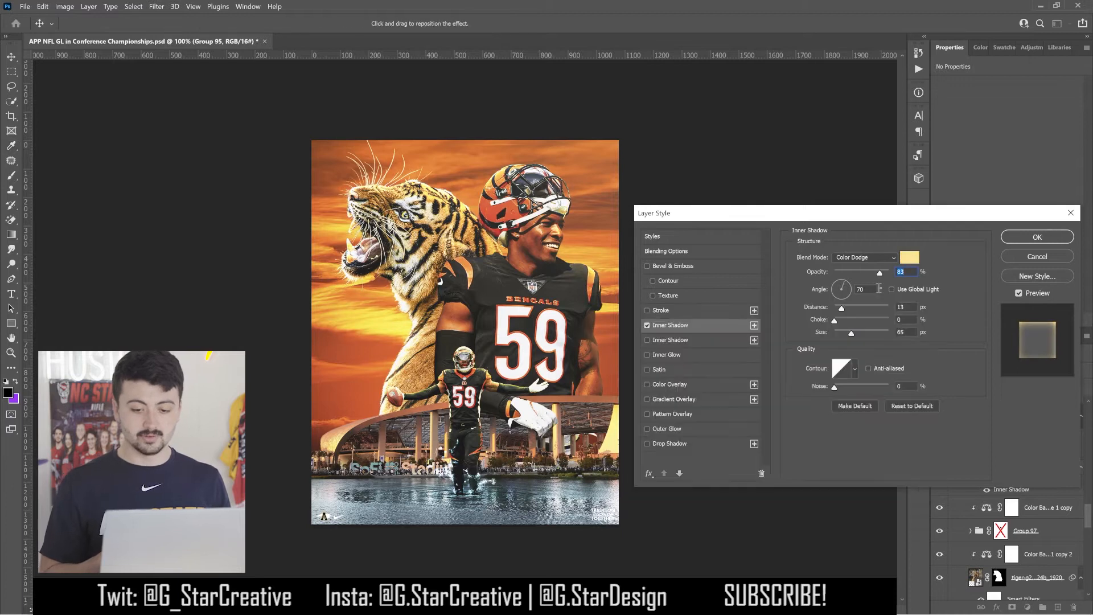
Change Group 95's inner shadow to golden yellow with 57% opacity, distance 18 px and size 38 px, and apply it
drag(855, 309, 847, 338)
click(909, 258)
click(810, 348)
click(898, 324)
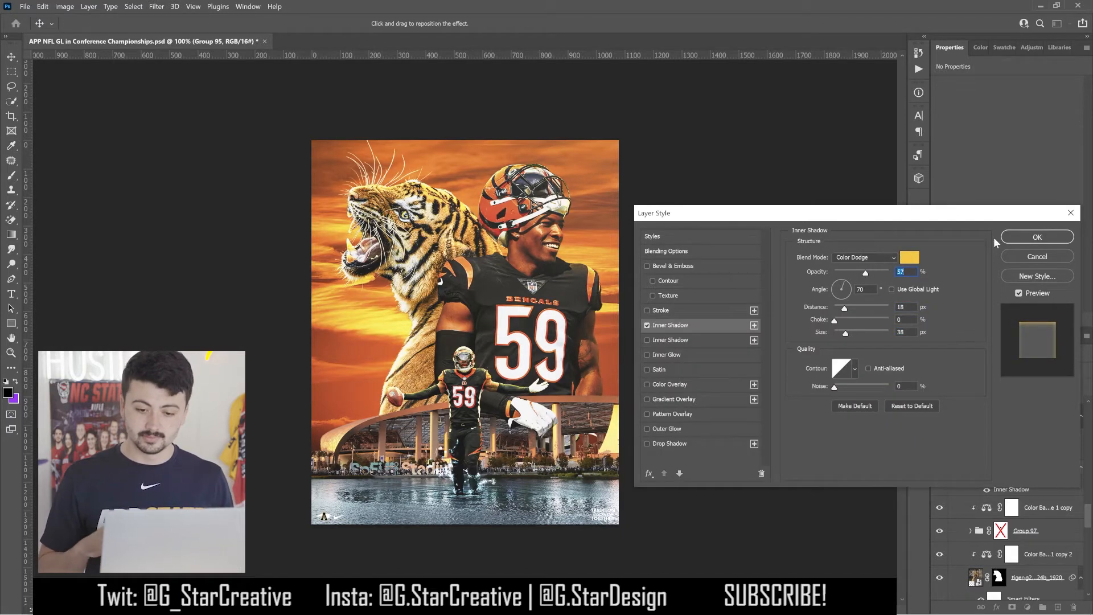
click(1031, 236)
Try a black Linear Burn drop shadow on Group 97, and paint a black shadow on a new clipped layer above the tiger with a 175 px brush
double_click(1058, 532)
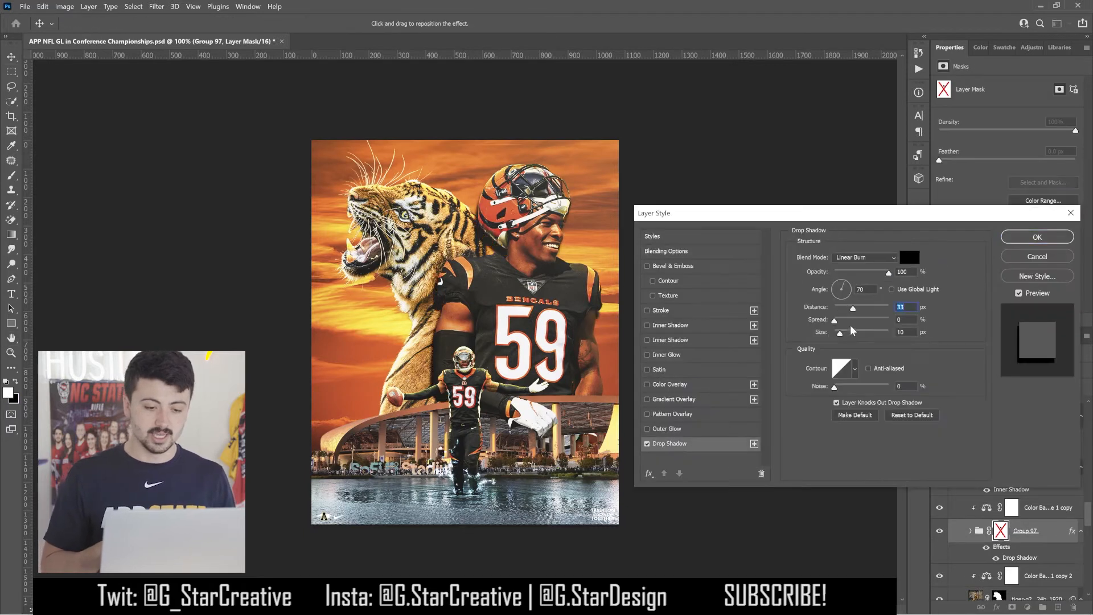
key(Return)
key(ctrl+shift+alt+n)
click(11, 174)
click(83, 23)
click(477, 333)
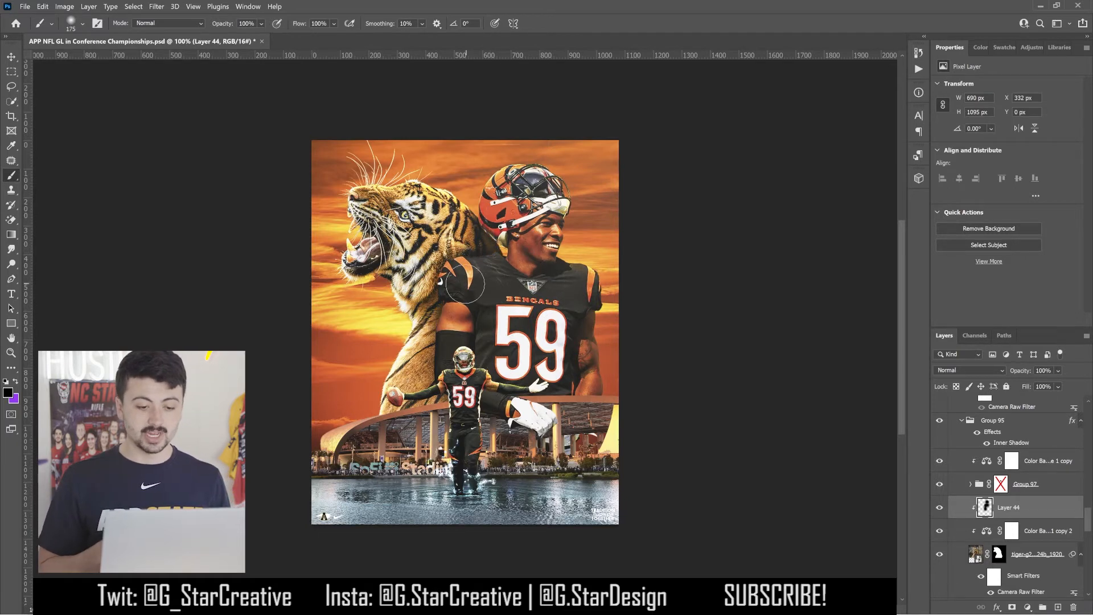
Give Group 97 a black Linear Burn inner shadow with 29% opacity, angle -168°, distance 28 px and size 40 px
key(v)
click(554, 309)
double_click(1059, 484)
click(670, 325)
click(647, 325)
click(670, 340)
mouse_move(840, 289)
mouse_down()
mouse_move(812, 297)
mouse_move(867, 310)
mouse_move(850, 308)
mouse_up()
drag(848, 273, 918, 271)
drag(847, 333, 848, 332)
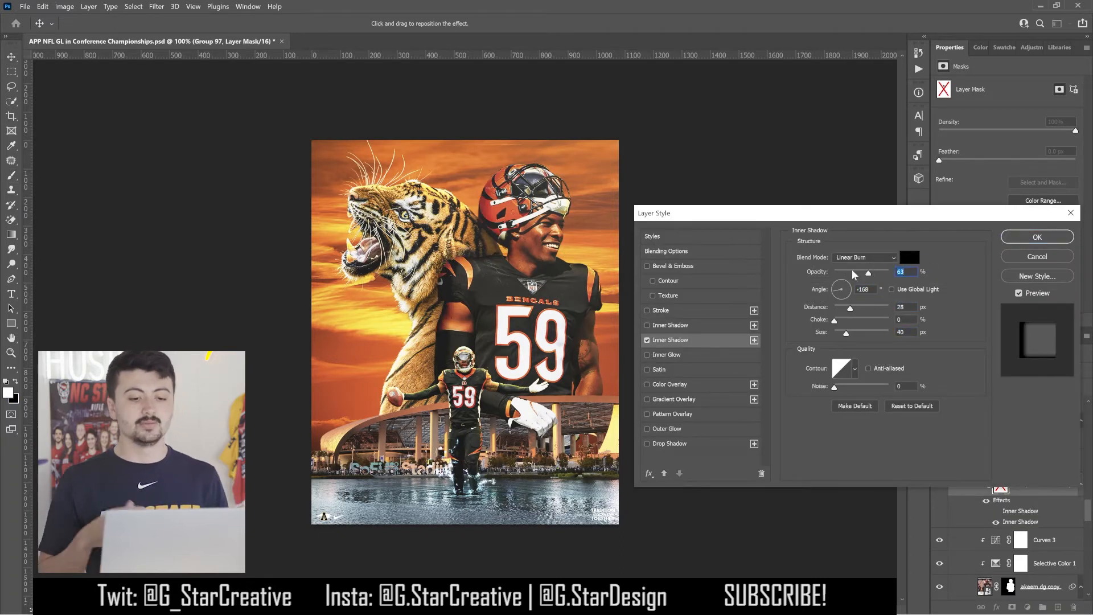
click(876, 273)
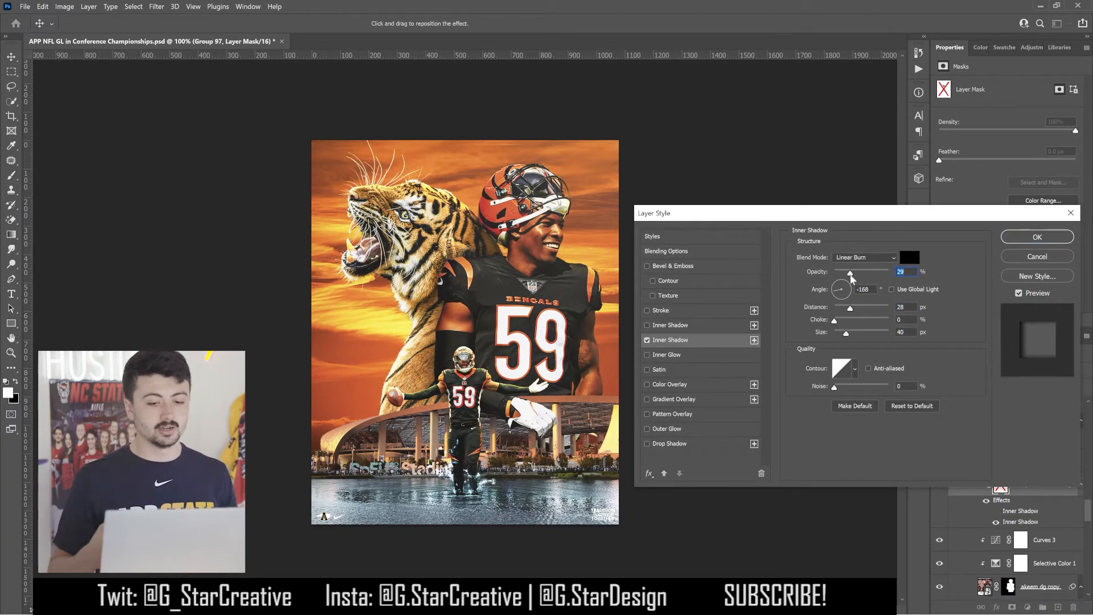
key(Return)
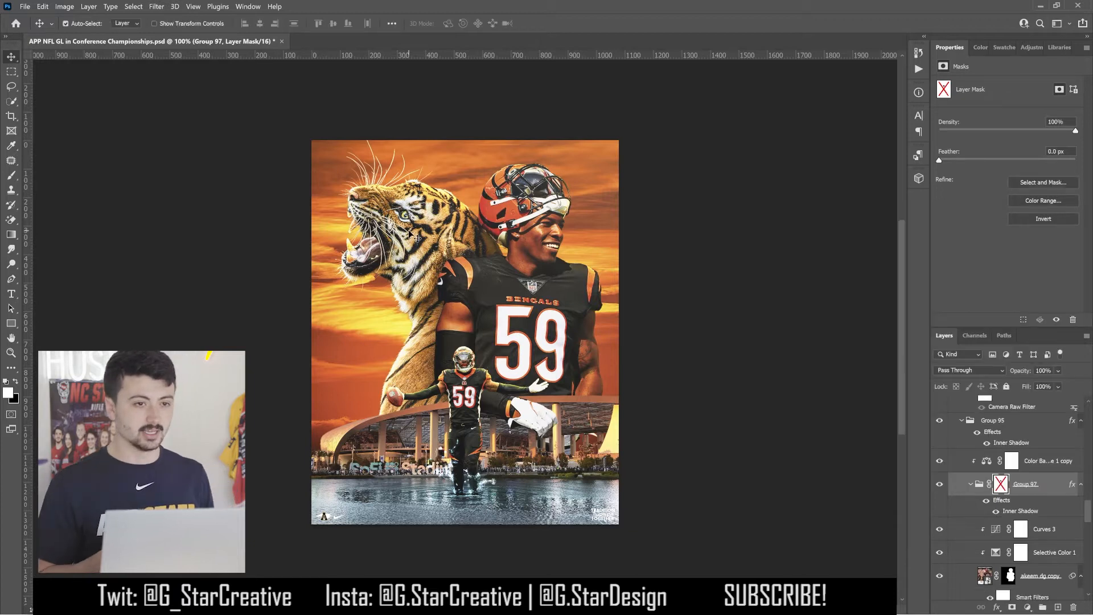
Move the large player portrait and its painted shadow layer down and slightly left, and enlarge them together
click(1008, 455)
mouse_move(509, 294)
mouse_down()
mouse_move(521, 319)
mouse_move(504, 290)
mouse_up()
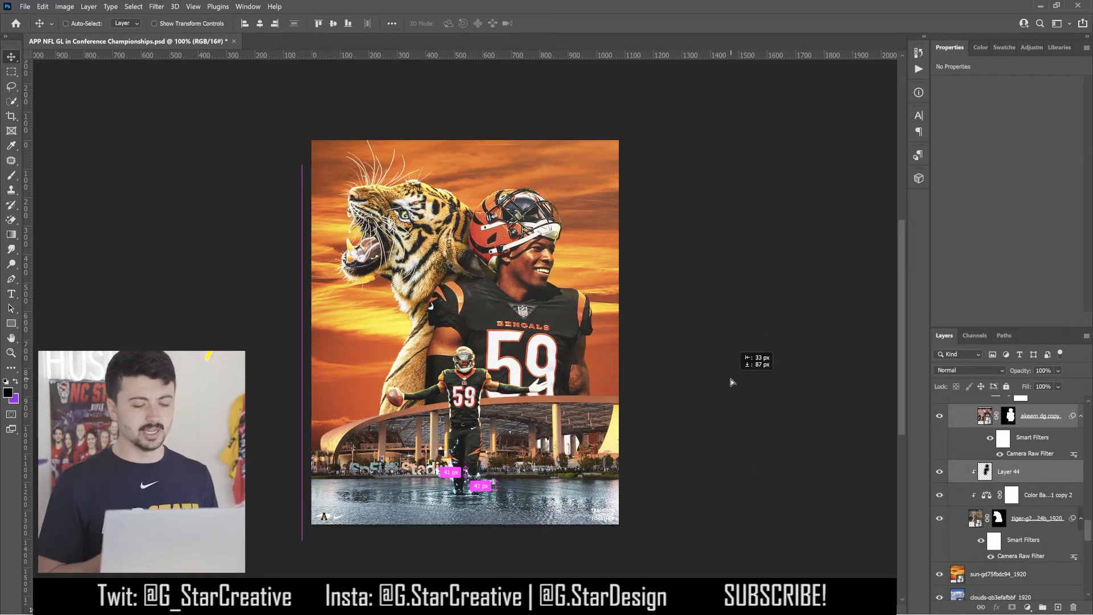
drag(756, 361, 735, 385)
key(ctrl+t)
mouse_move(756, 476)
mouse_down()
mouse_move(775, 442)
mouse_move(760, 458)
mouse_up()
key(Return)
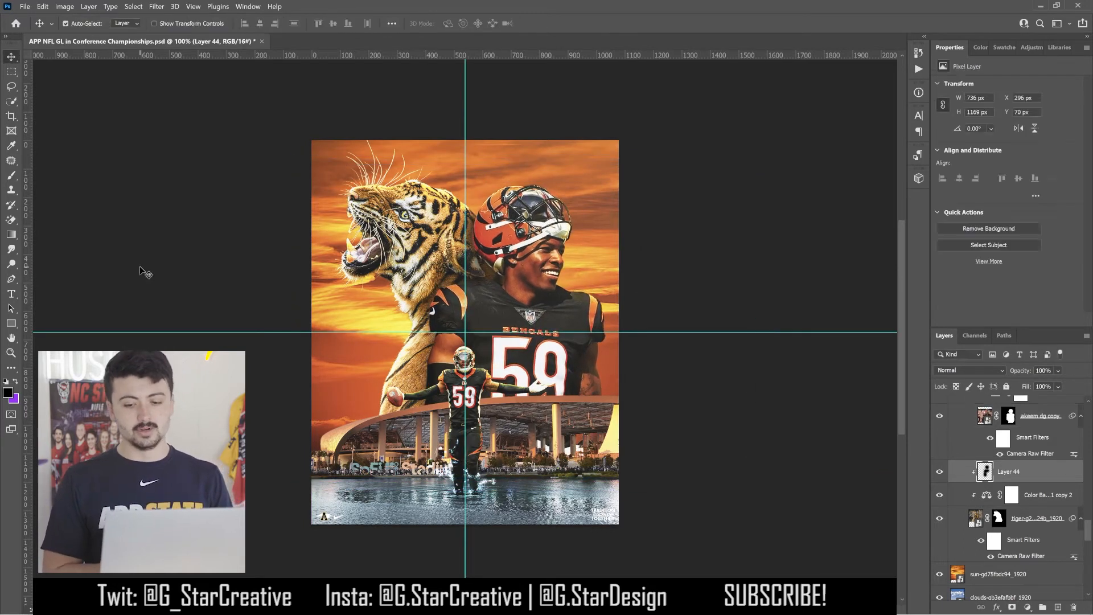
Test blend modes on Layer 44, set it to Overlay, and hide the guides
key(b)
mouse_move(1017, 370)
mouse_down()
mouse_move(831, 346)
mouse_move(905, 346)
mouse_up()
click(967, 370)
click(959, 346)
click(968, 369)
click(967, 391)
mouse_move(1019, 371)
mouse_down()
mouse_move(989, 372)
mouse_move(1090, 358)
mouse_up()
click(969, 371)
click(963, 462)
key(ctrl+semicolon)
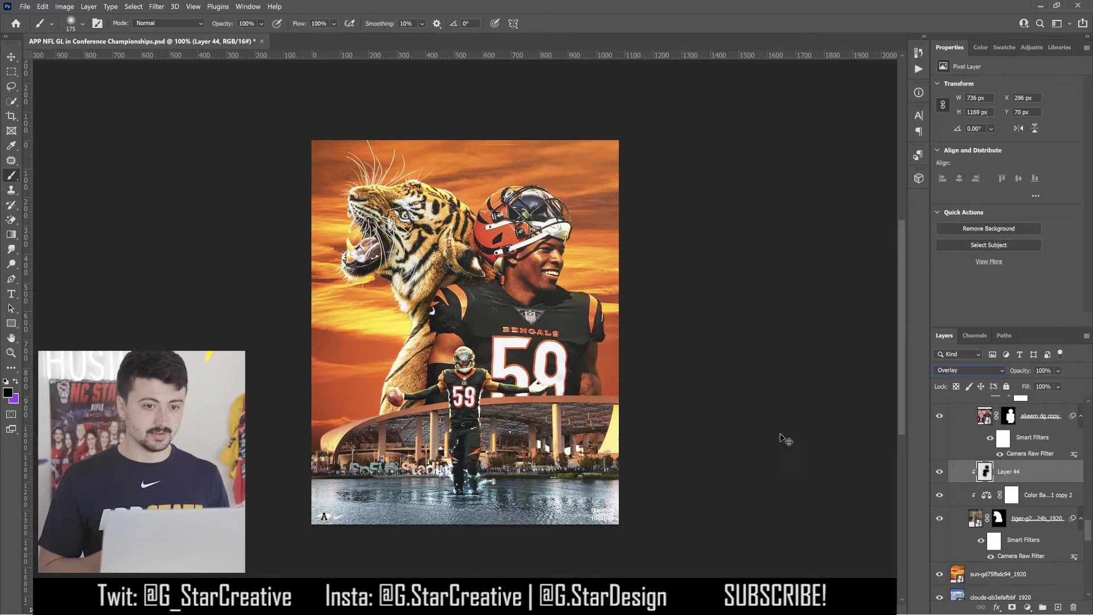
Add a golden Color Dodge inner shadow to the stadium's Group 98 with 100% opacity, angle 70°, distance 0 px and size 43 px
click(10, 57)
click(398, 433)
scroll(1025, 444, up, 1)
double_click(1048, 454)
click(706, 326)
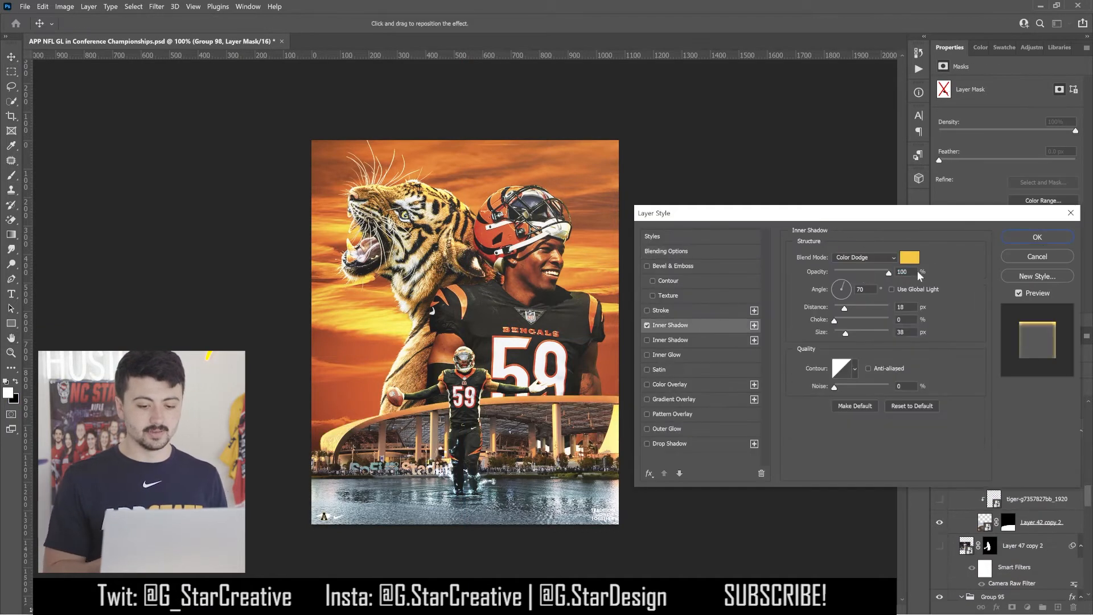
drag(842, 332, 843, 338)
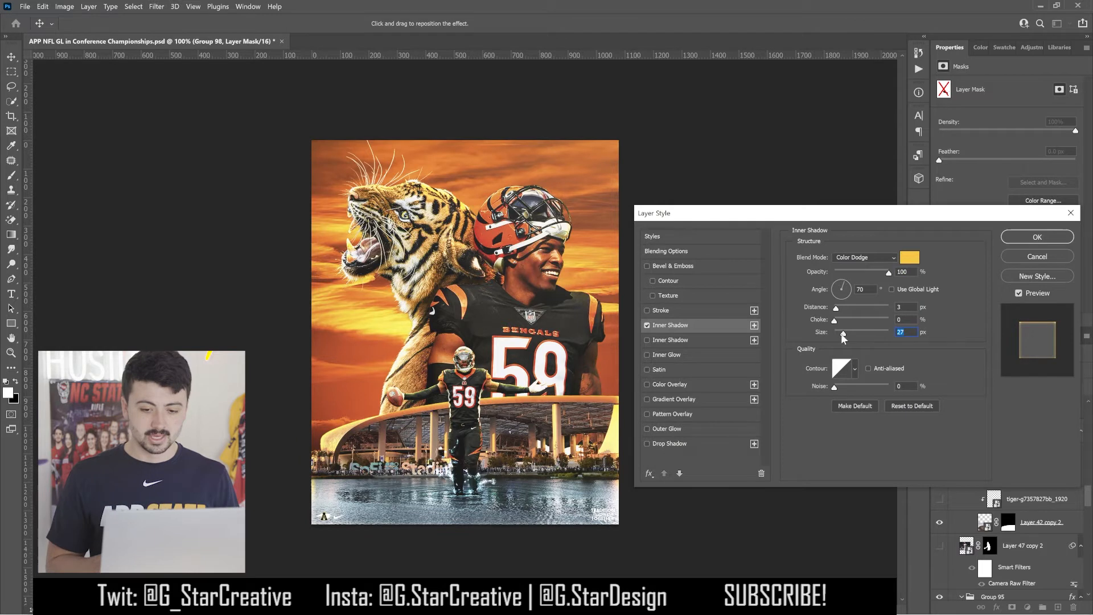
drag(840, 310, 846, 310)
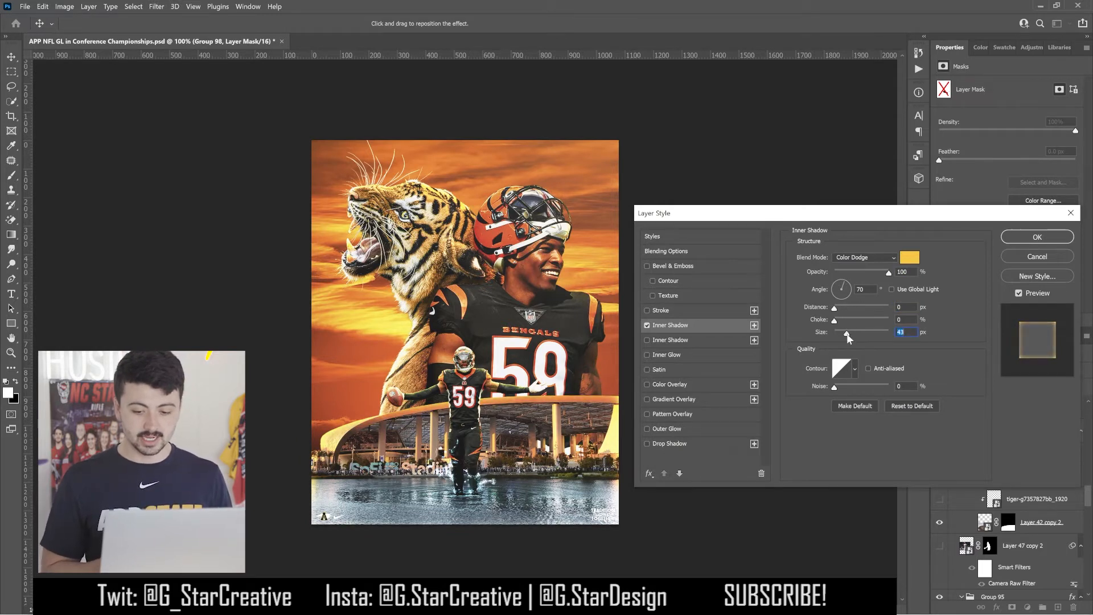
key(Return)
Separate the stadium group's inner shadow into its own layer, and paint out unwanted glow on its mask
right_click(1000, 448)
click(1018, 422)
key(b)
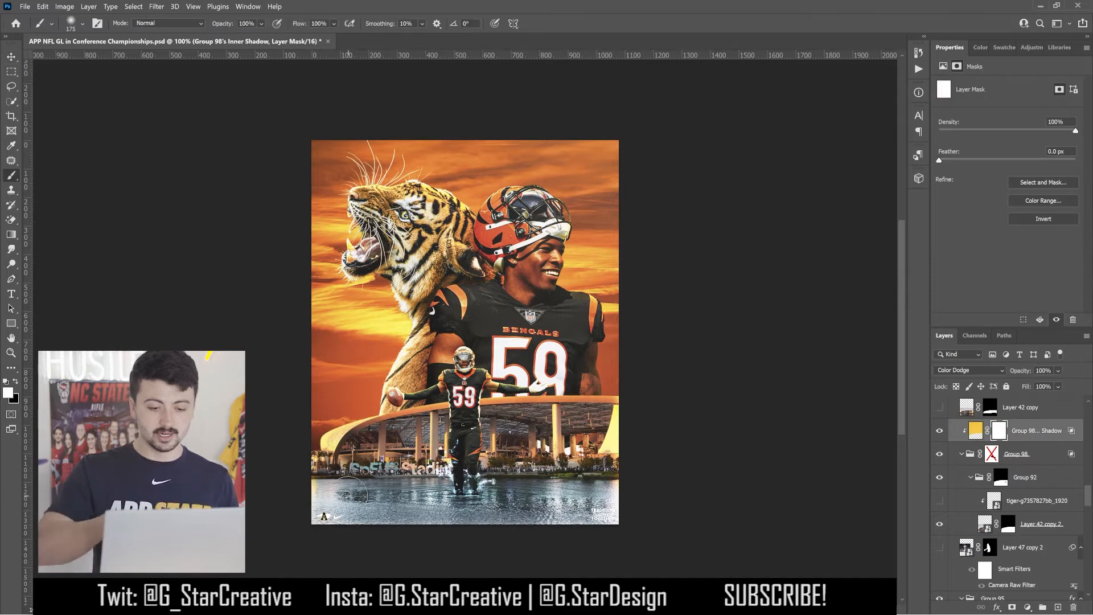
key(v)
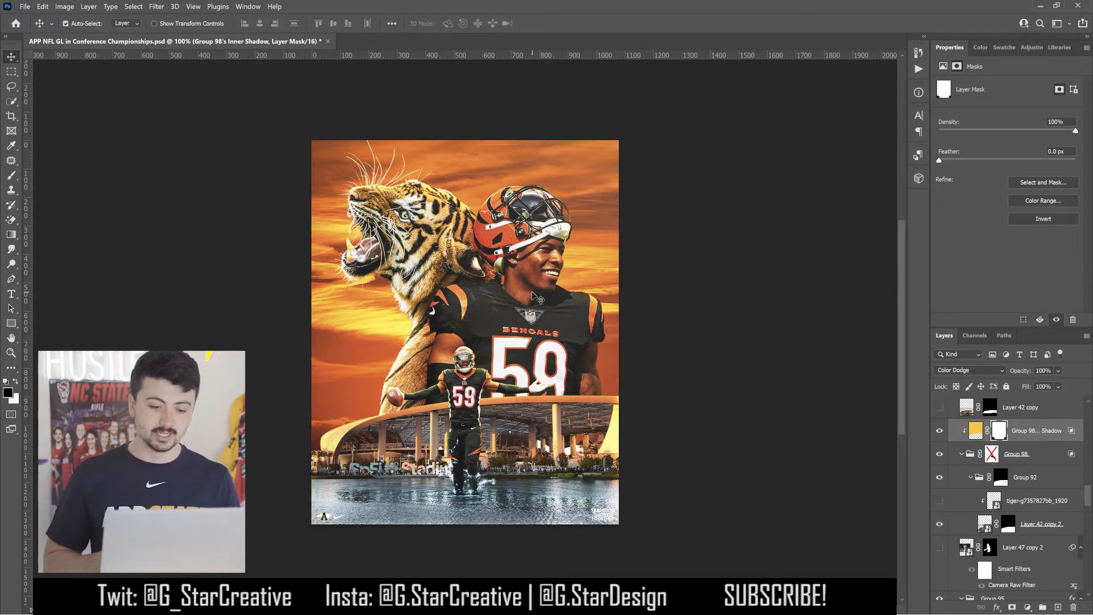
Show the guides and move the large player portrait slightly lower
key(ctrl+semicolon)
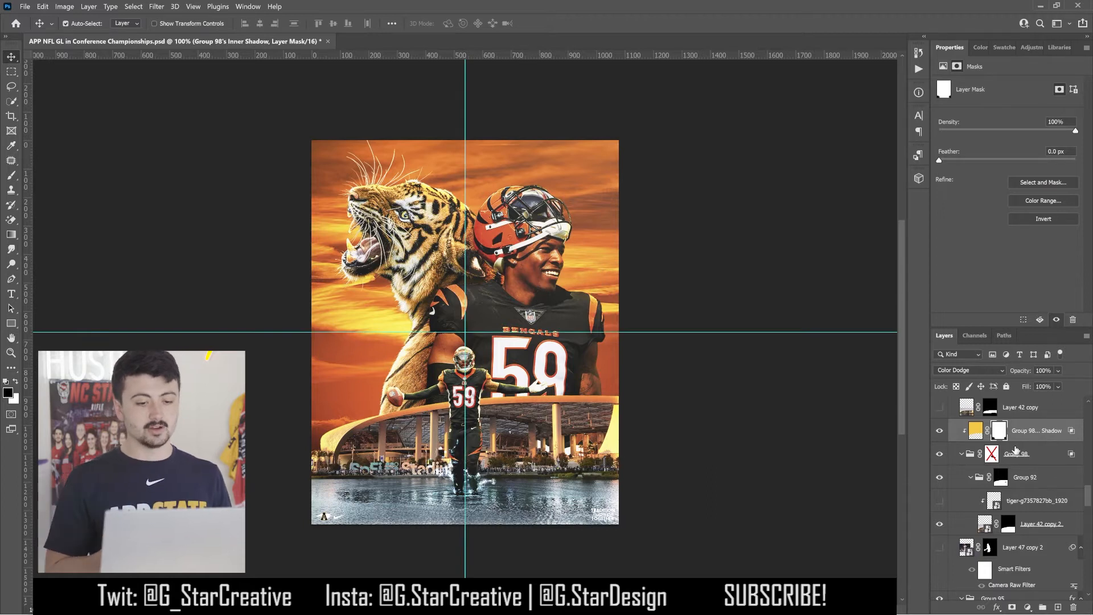
drag(721, 390, 670, 400)
key(ctrl+z)
scroll(1019, 506, down, 5)
ctrl+click(1019, 564)
Apply a golden Color Dodge inner shadow to the large portrait with 100% opacity, distance 0 px and size 16 px
double_click(1054, 509)
click(671, 325)
drag(846, 334, 840, 335)
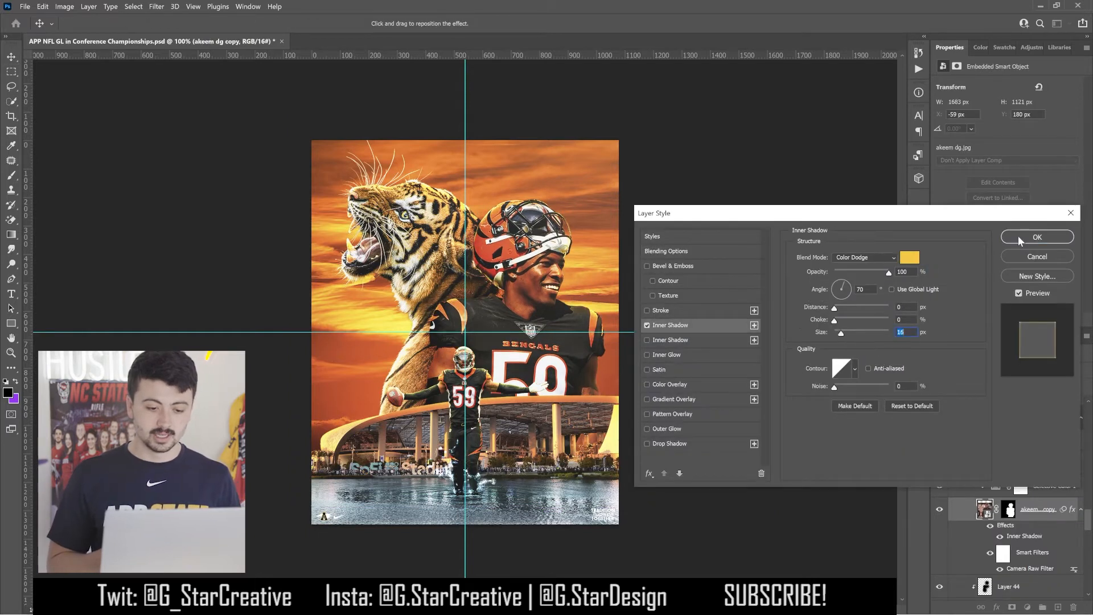
click(1019, 238)
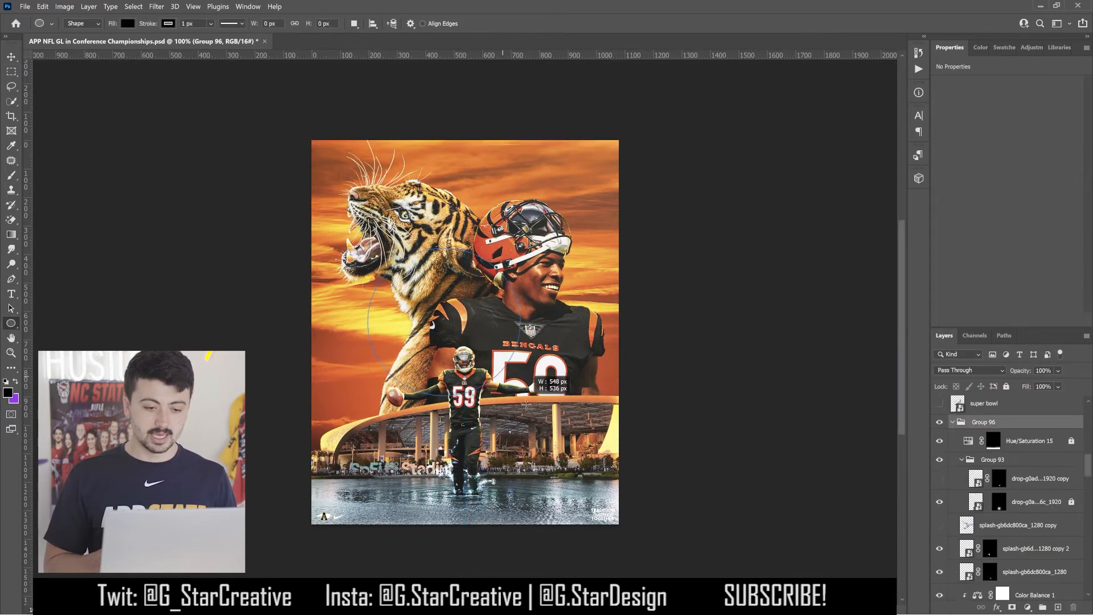
Draw a circle about 740 px wide over the artwork, load its outline as a selection, and hide the shape
drag(368, 249, 579, 460)
key(v)
ctrl+click(967, 440)
click(939, 442)
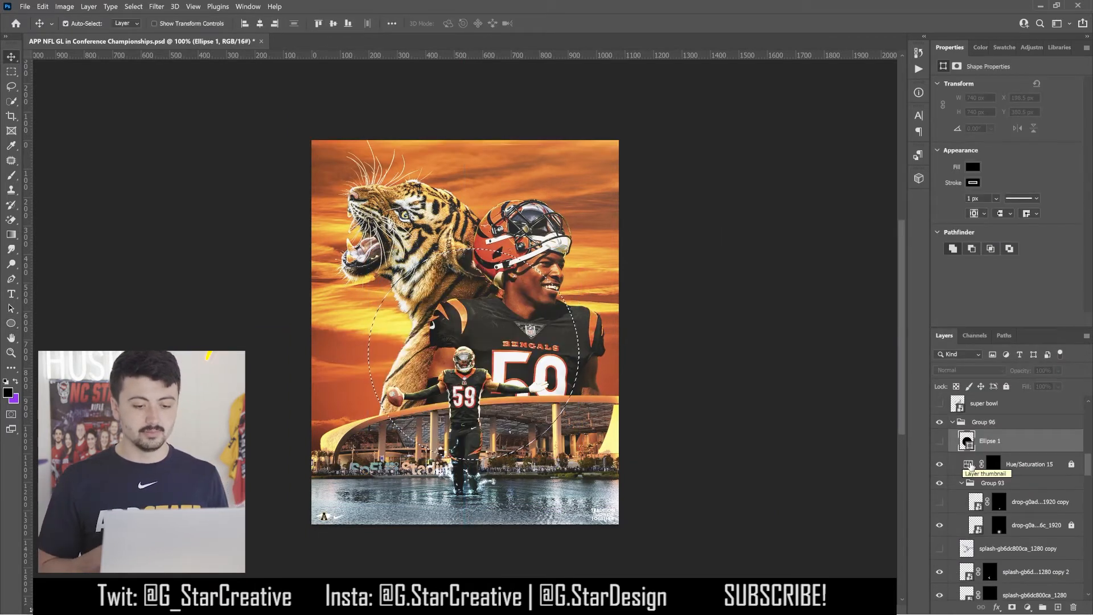
Move the circle layer above Group 96, mask the group with the circular selection, and enlarge the circular crop to nearly the poster's width
scroll(971, 467, up, 2)
drag(971, 487, 968, 460)
click(952, 494)
click(969, 495)
click(1011, 607)
click(972, 497)
key(ctrl+t)
drag(579, 356, 580, 388)
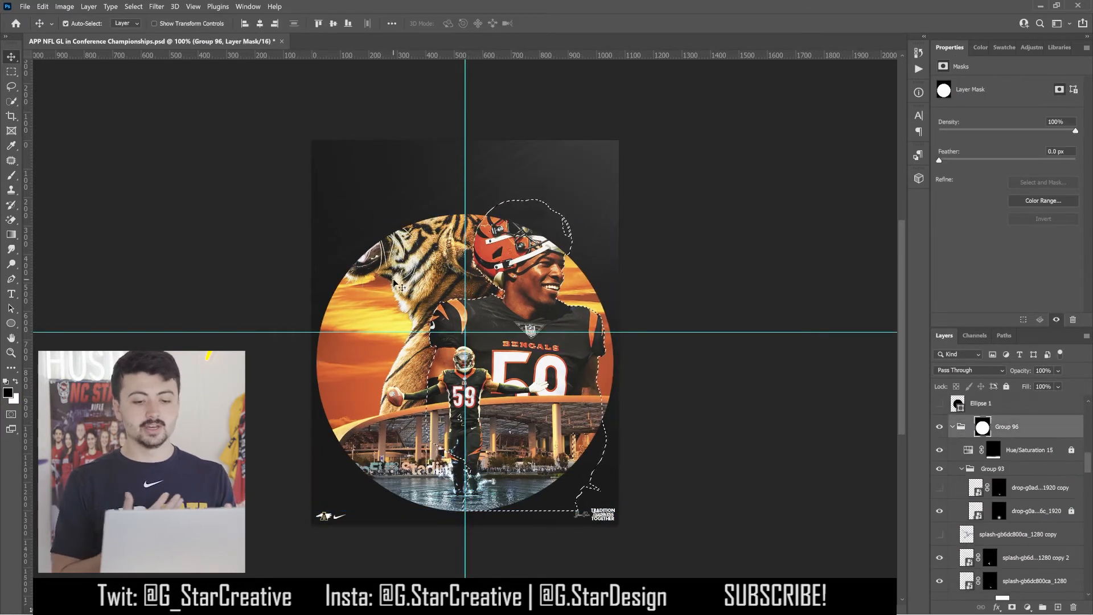
Paint the portrait's helmet back into Group 96's mask within the portrait's selection so it extends beyond the circle
key(b)
key(x)
drag(565, 262, 544, 214)
click(83, 23)
click(41, 130)
Load the tiger's mask as a selection, and paint the tiger's head back into Group 96's mask
key(v)
ctrl+click(410, 267)
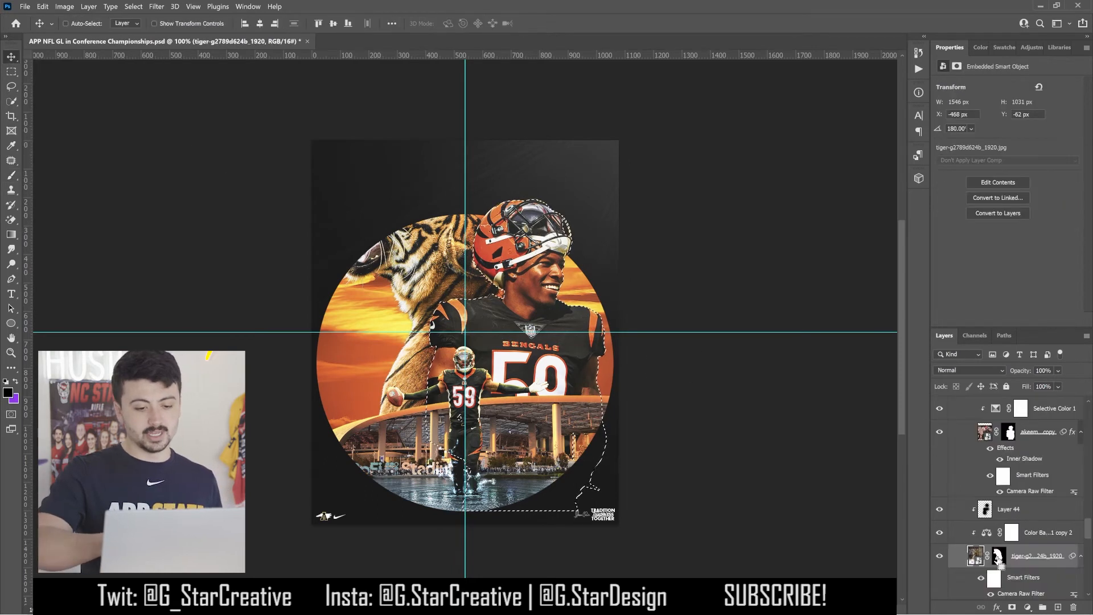
ctrl+click(998, 560)
scroll(993, 541, up, 10)
click(982, 525)
key(b)
drag(321, 193, 361, 241)
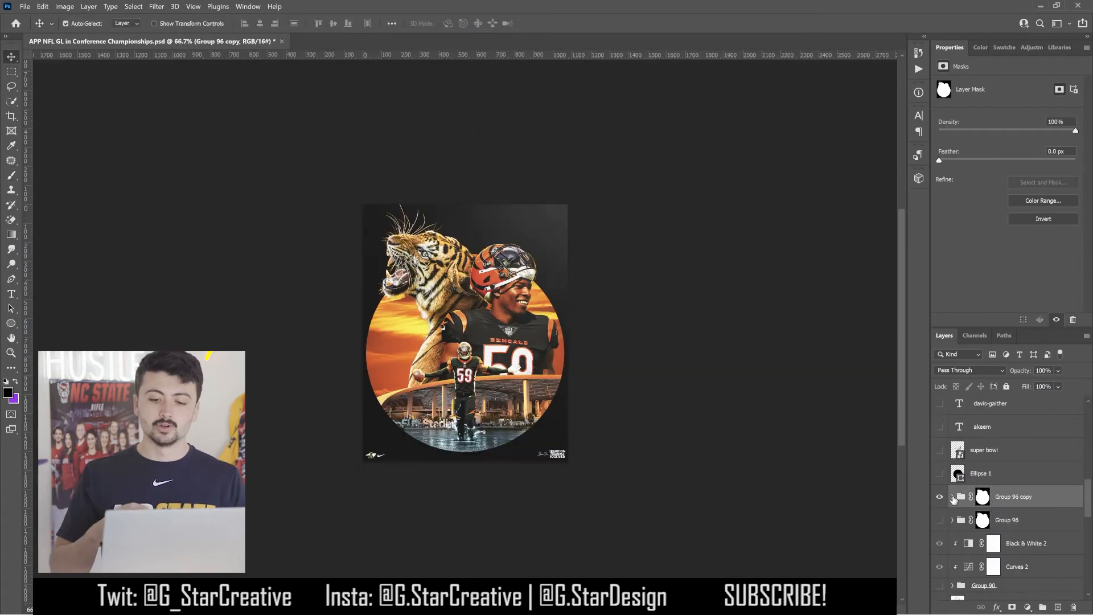
Scale down Group 96 copy and reposition it higher around the poster's vertical center guide
key(ctrl+t)
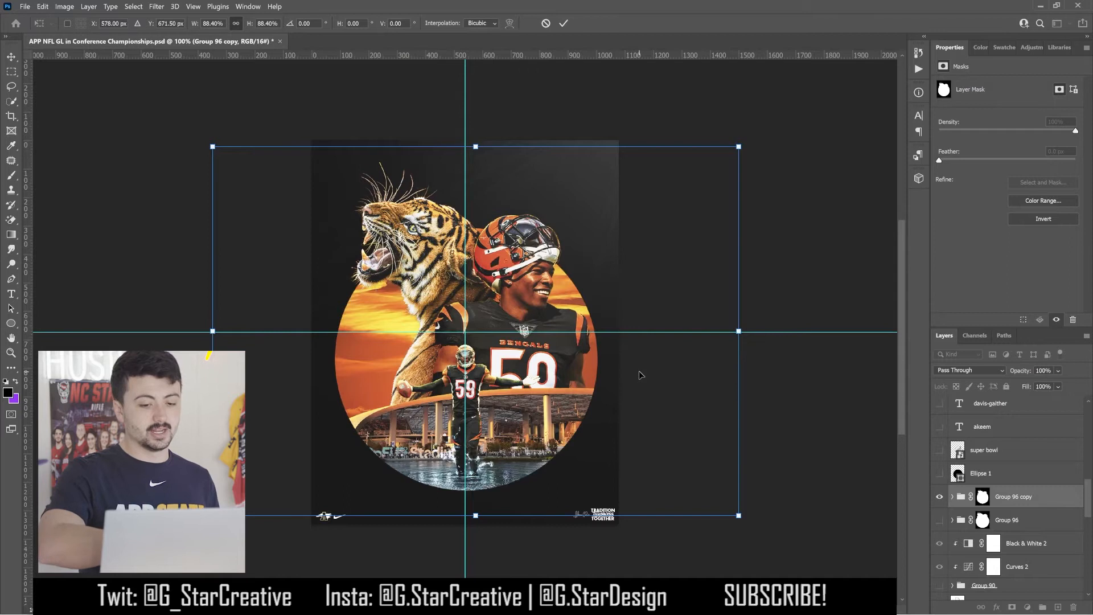
drag(741, 340, 727, 333)
drag(691, 384, 691, 350)
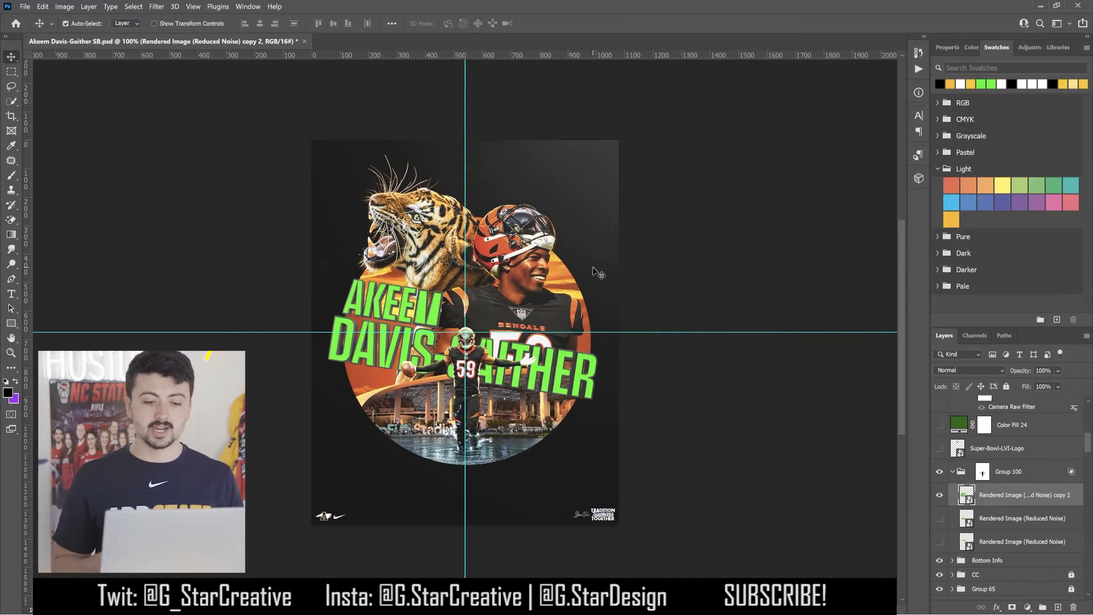
Warp the green player-name lettering into an arch across the circular artwork
click(42, 6)
click(193, 310)
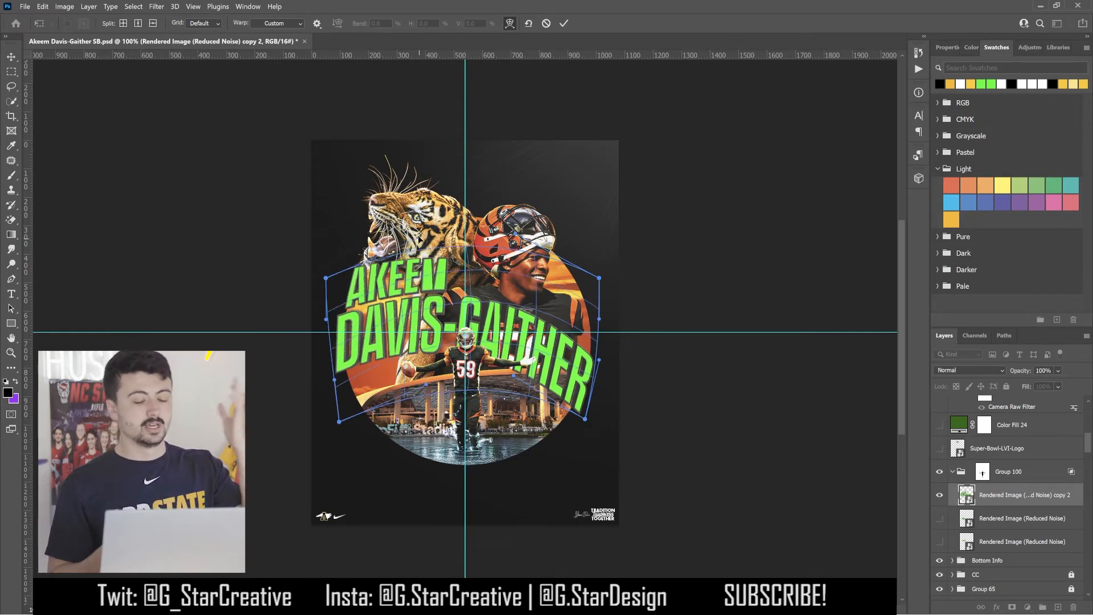
key(Return)
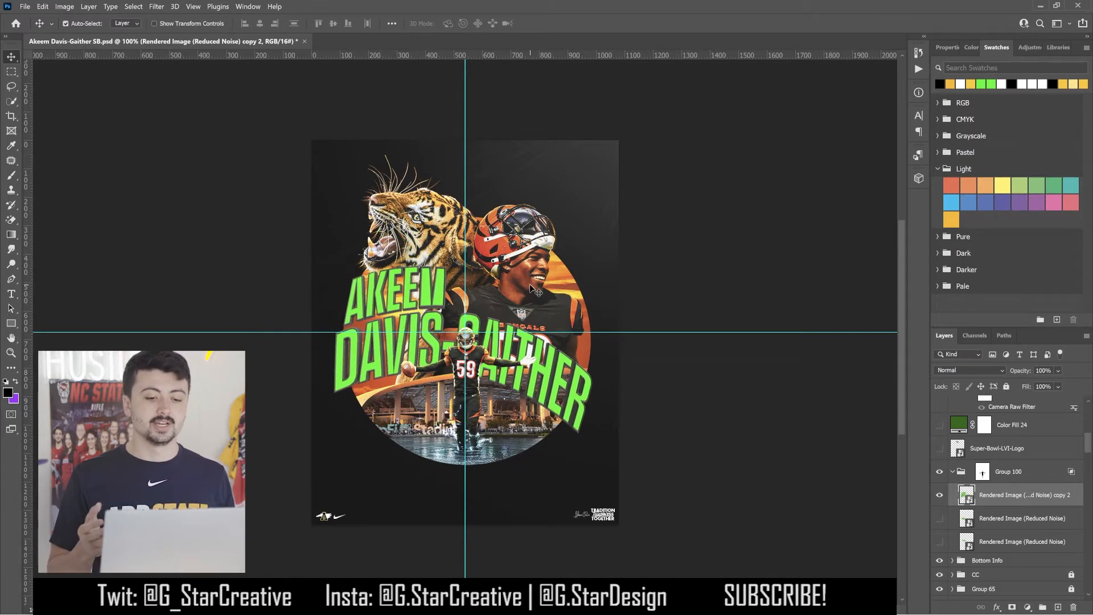
Clip a Curves adjustment to the name lettering and darken it with input 147 and output 56
click(1031, 47)
click(969, 76)
alt+click(1019, 506)
drag(995, 191, 995, 165)
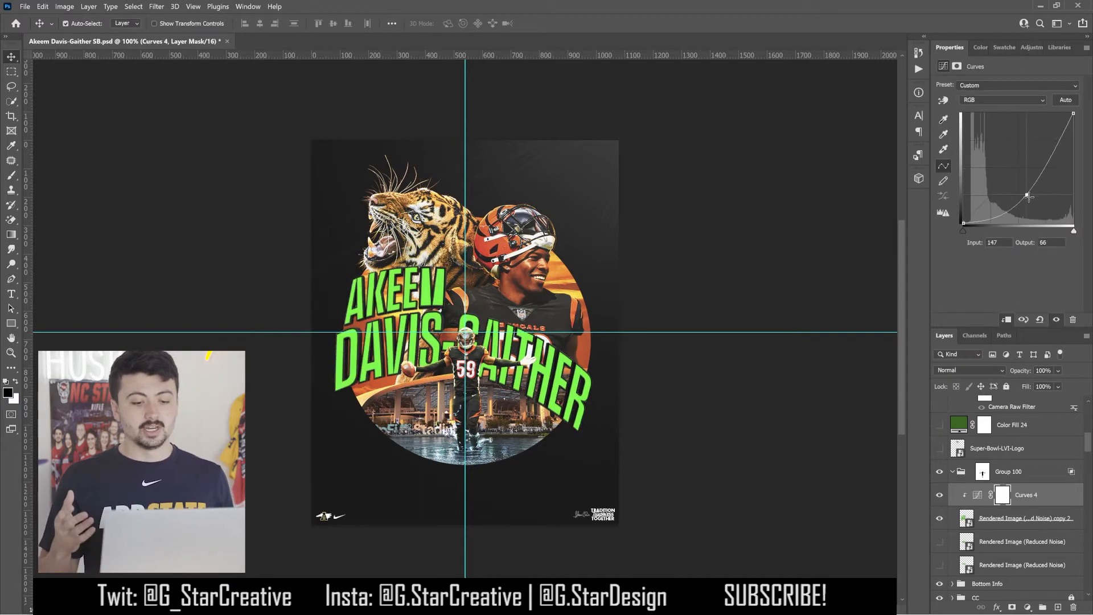
Duplicate the lettering layer and erase its green letter faces with the Magic Eraser at tolerance 32
click(1024, 518)
key(ctrl+j)
drag(1019, 518, 1008, 485)
click(940, 541)
key(e)
key(ctrl+0)
click(621, 414)
click(586, 253)
click(622, 415)
click(537, 338)
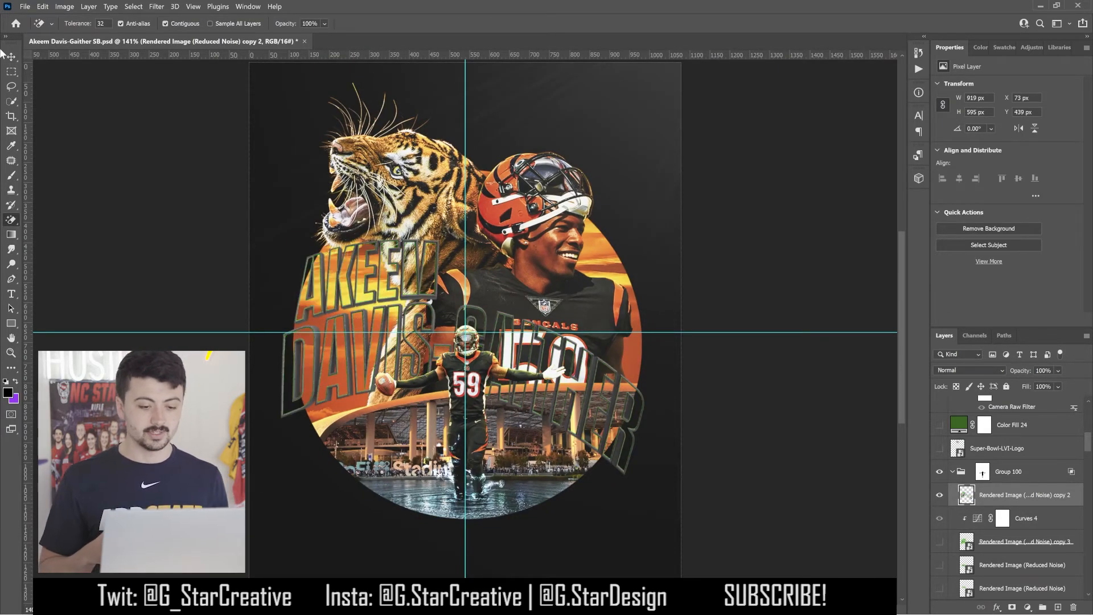
Undo the erasing of the green letter faces
key(v)
key(ctrl+1)
key(ctrl+alt+z)
key(ctrl+alt+z)
key(ctrl+alt+z)
key(ctrl+alt+z)
key(ctrl+alt+z)
key(ctrl+alt+z)
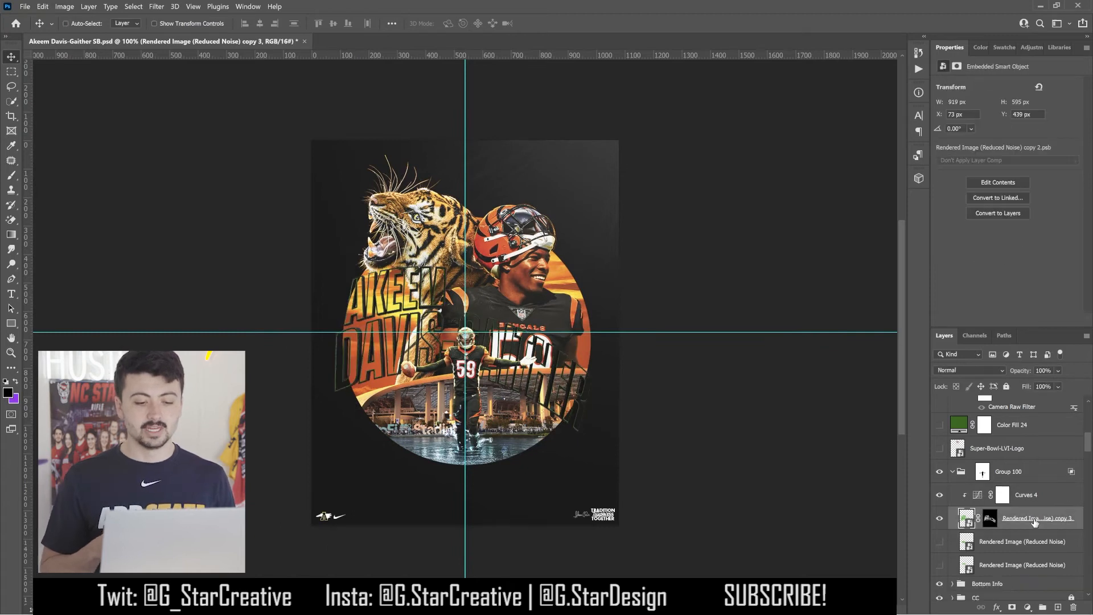
Add an orange Color Overlay to the letter faces, and rotate and clip the tiger-g508cd1dbe_1280 stripe image onto them
double_click(1076, 541)
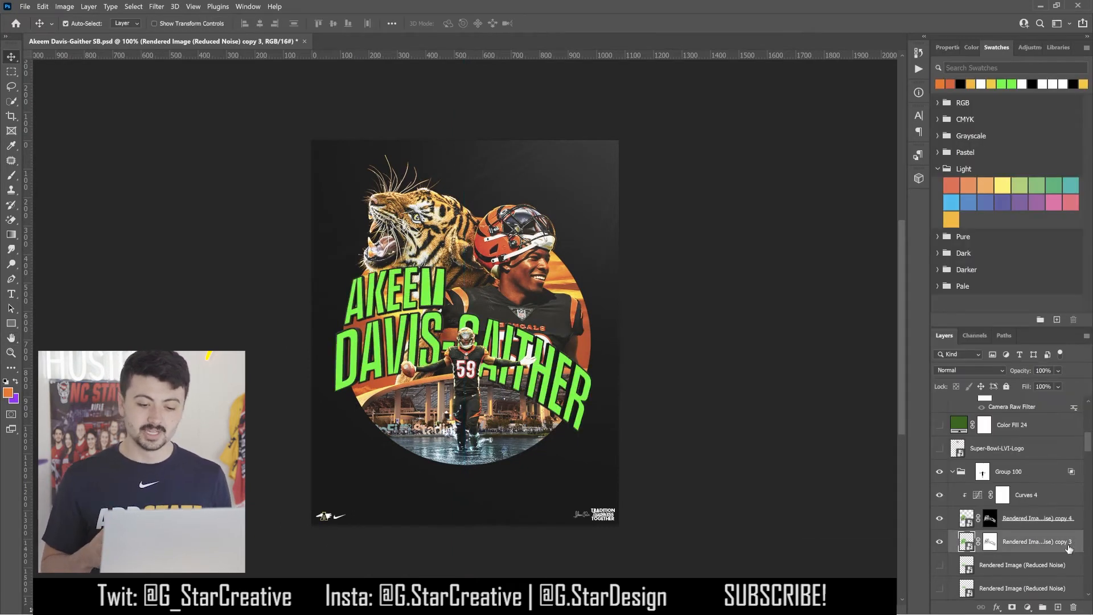
click(679, 428)
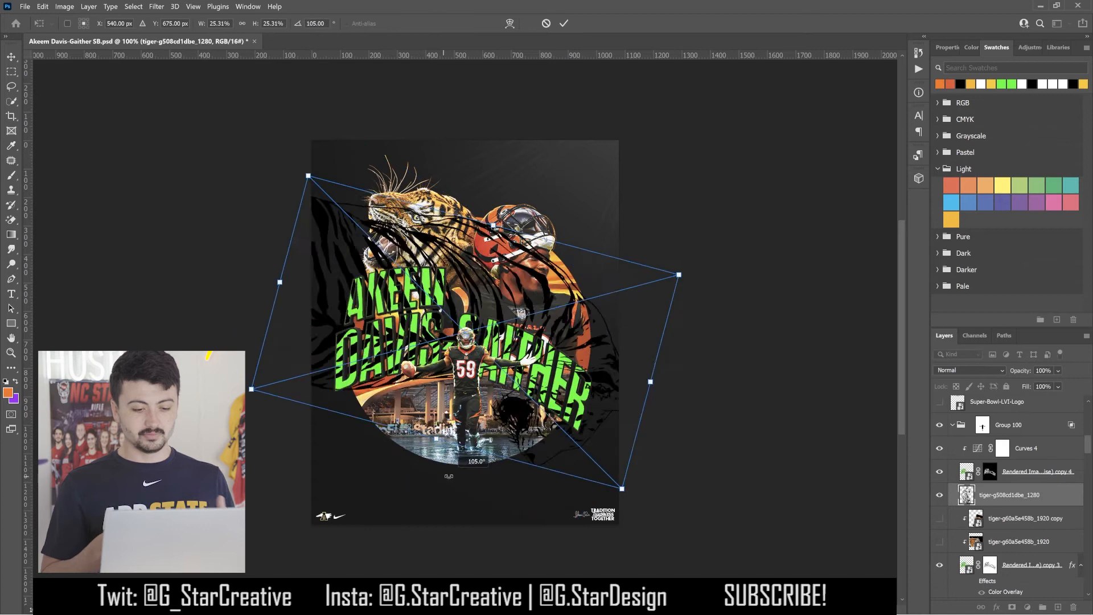
drag(700, 322, 707, 374)
key(Return)
key(ctrl+alt+g)
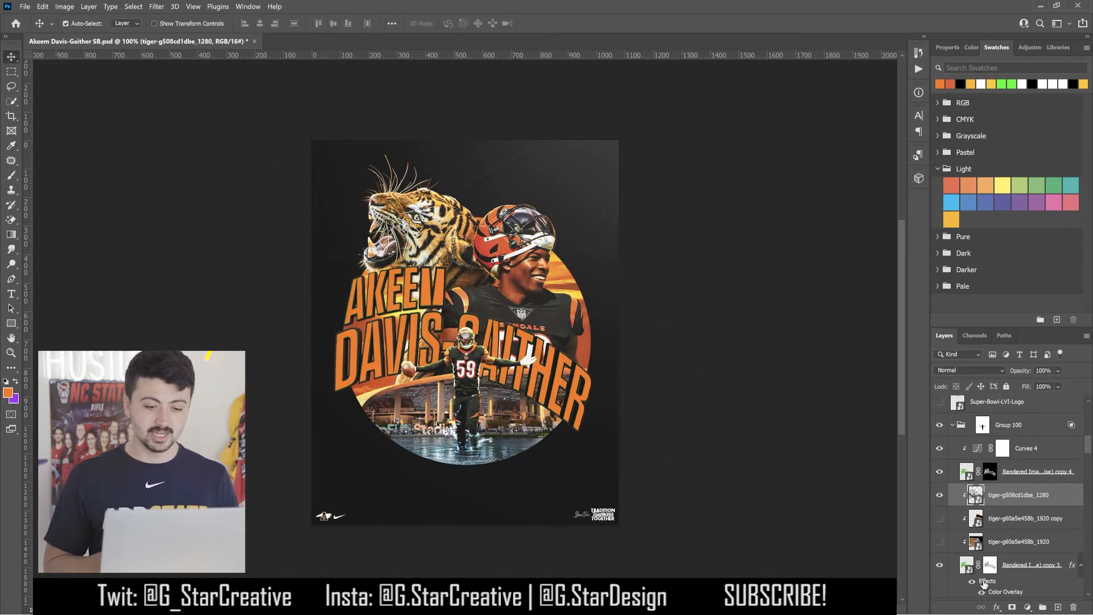
Convert the orange letter-face layer, with its mask and overlay, into a smart object beneath the clipped stripes
scroll(987, 537, down, 2)
right_click(1018, 520)
click(1003, 135)
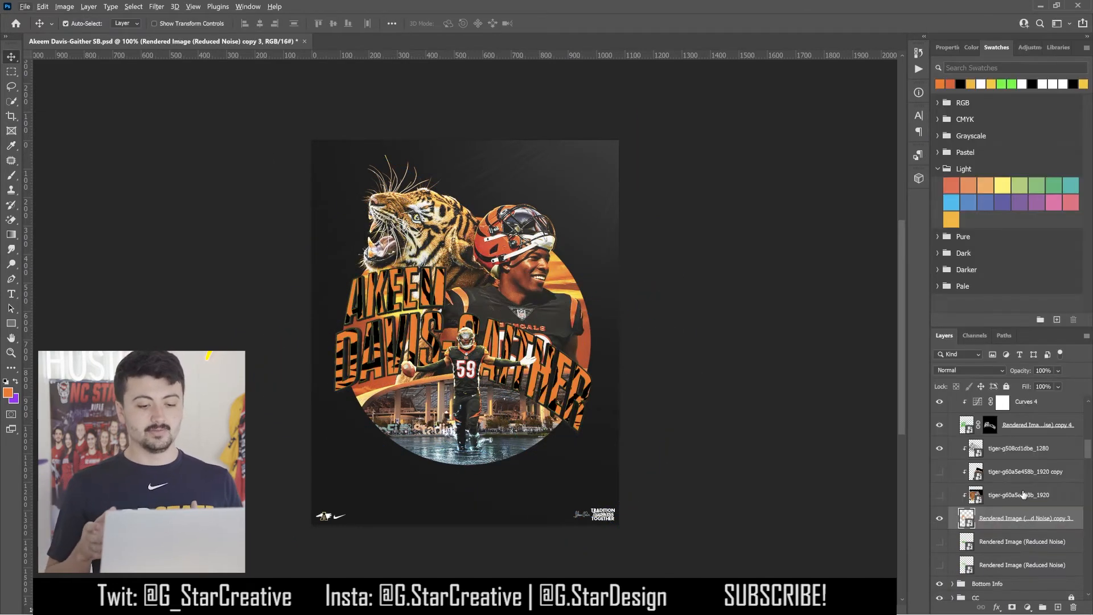
Add a black-to-white linear Gradient Overlay at 70° in Overlay blend mode to the orange letter faces
double_click(1035, 525)
click(687, 443)
click(906, 327)
click(814, 349)
click(865, 368)
click(900, 434)
drag(894, 377, 936, 382)
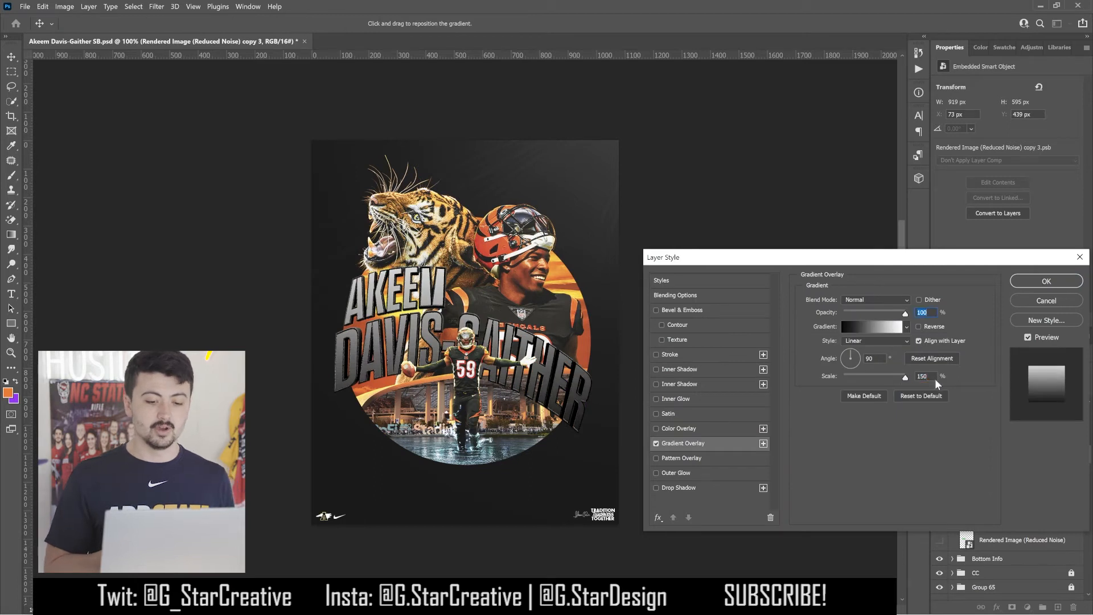
mouse_move(843, 360)
mouse_down()
mouse_move(854, 353)
mouse_move(850, 365)
mouse_up()
click(869, 300)
click(865, 436)
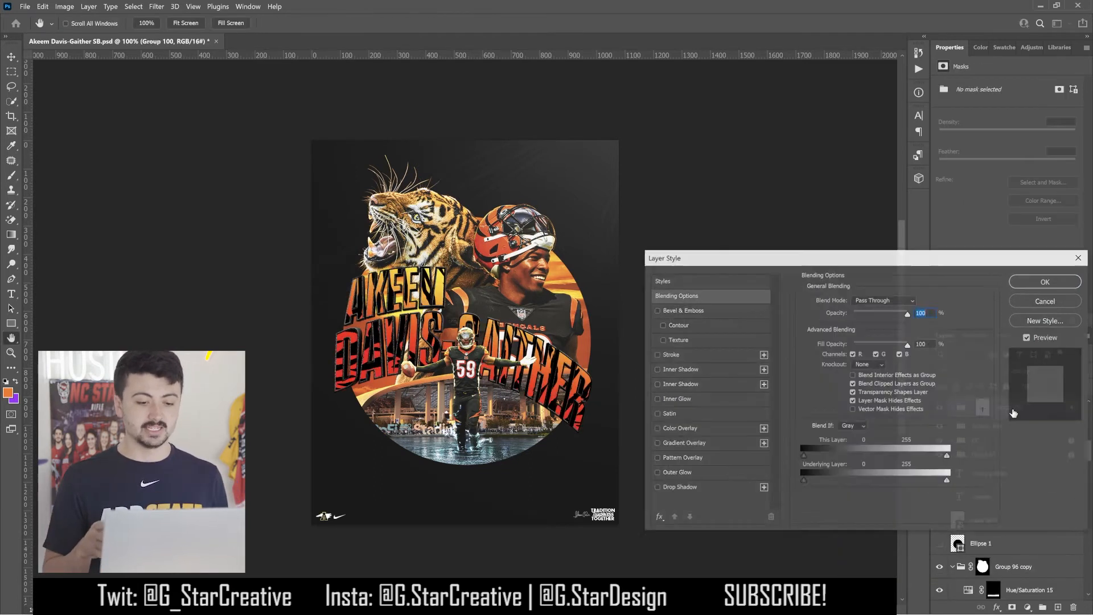
Give the lettering group an orange Color Dodge Drop Shadow with 100% opacity, 16 px distance and 30 px size
click(740, 488)
click(917, 300)
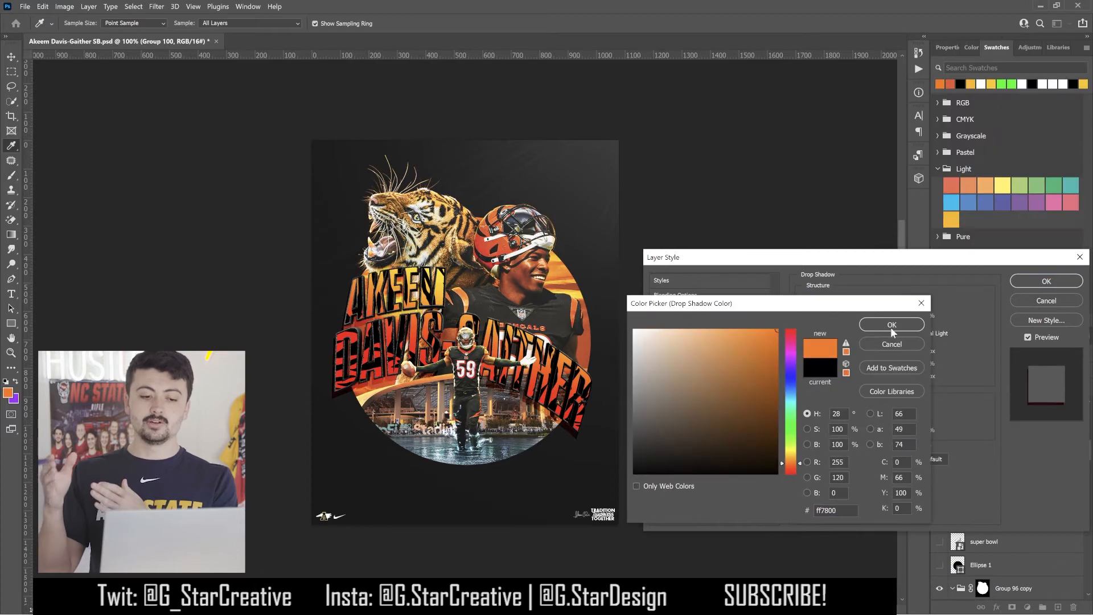
click(891, 326)
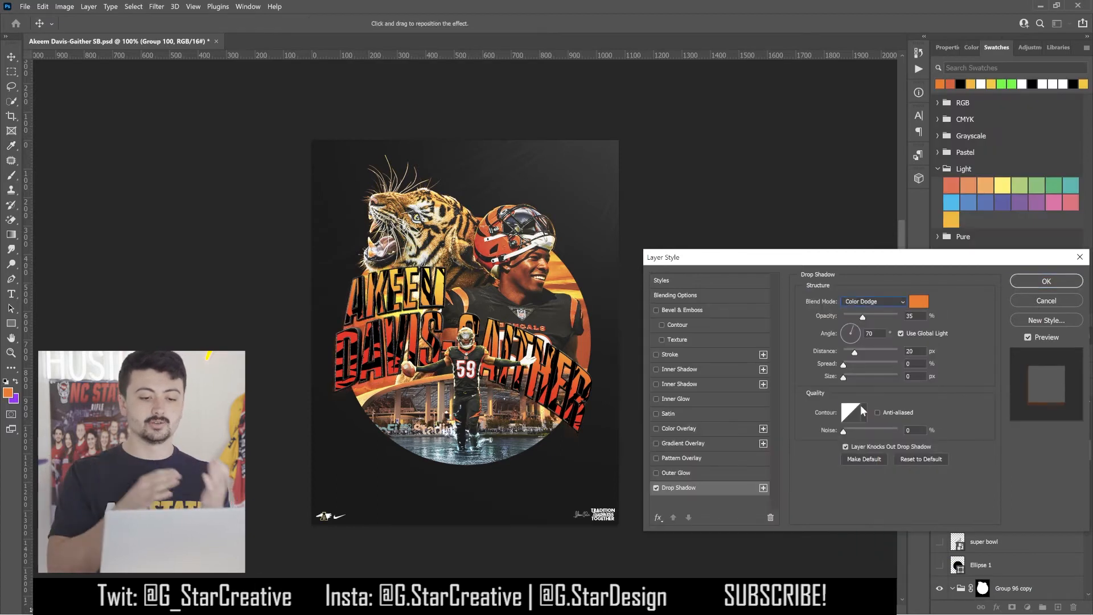
drag(863, 316, 898, 317)
drag(844, 377, 853, 380)
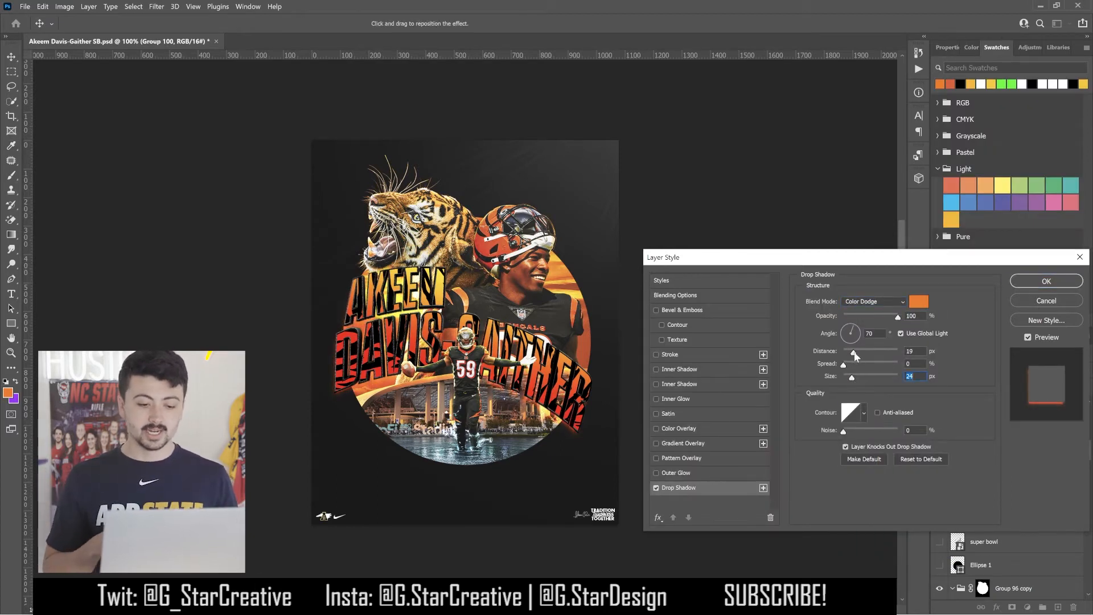
click(854, 353)
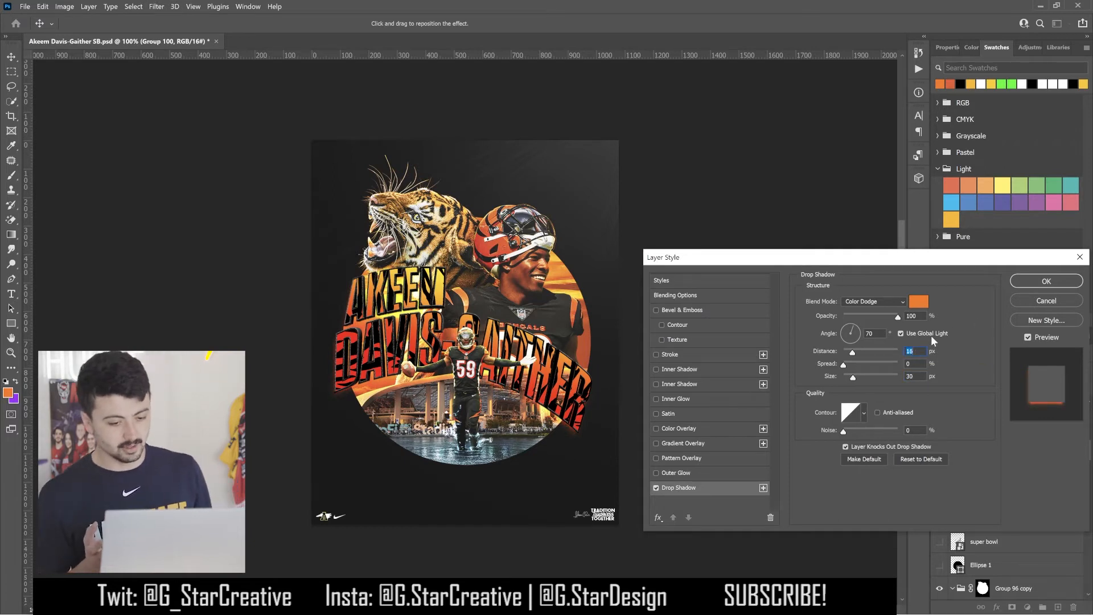
Add an orange Inner Shadow to the lettering group and adjust its size
click(709, 372)
click(919, 302)
click(940, 84)
click(893, 325)
click(881, 333)
mouse_move(852, 378)
mouse_down()
mouse_move(846, 352)
mouse_move(851, 376)
mouse_up()
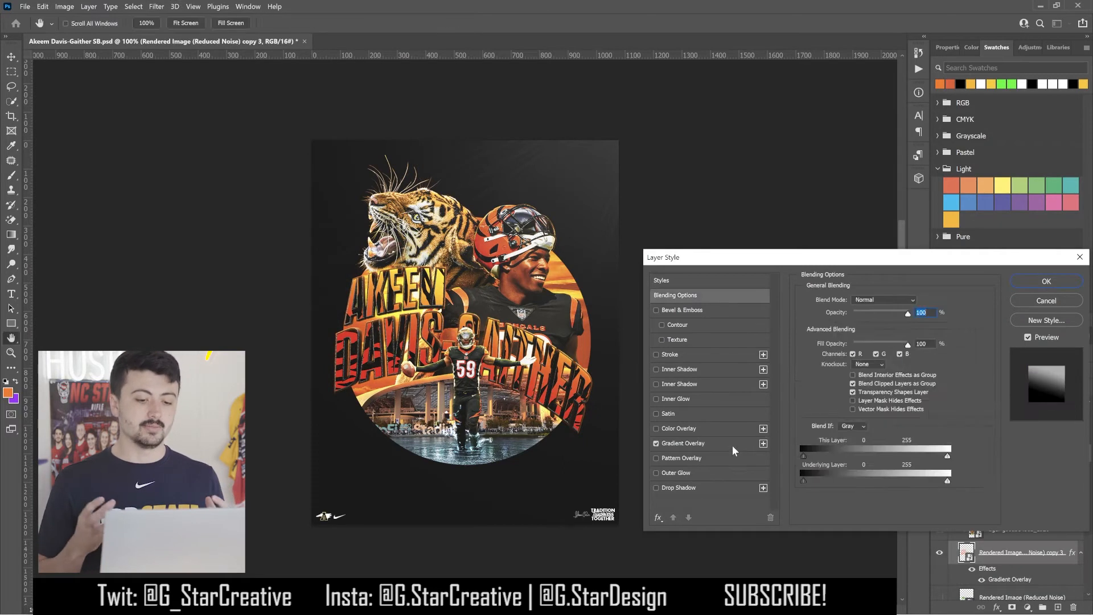
Set the scale of the letter faces' Gradient Overlay to 90%
click(683, 443)
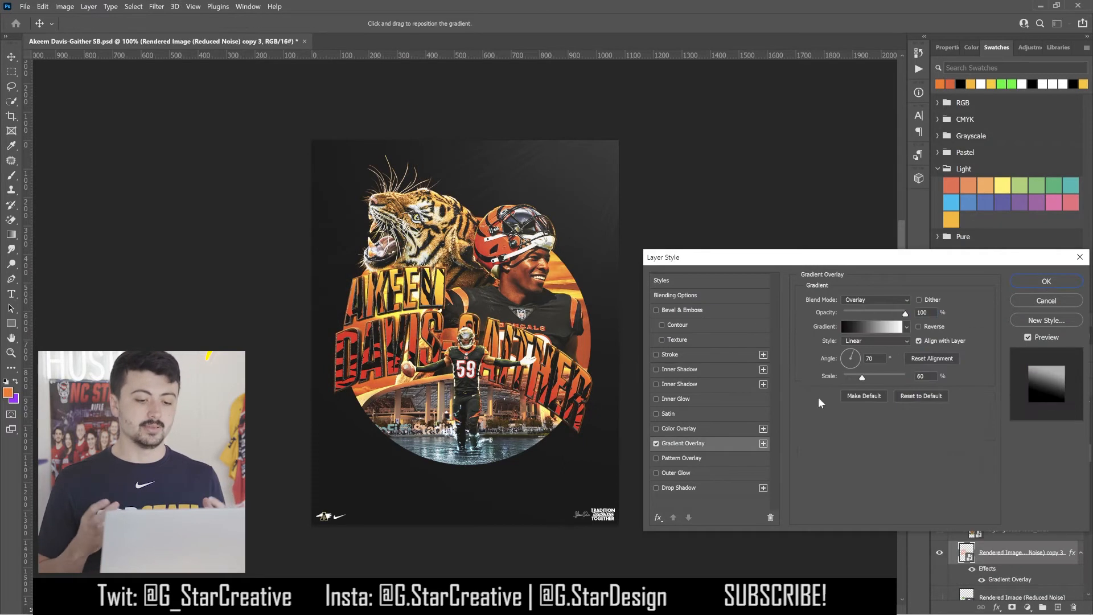
drag(883, 377, 890, 380)
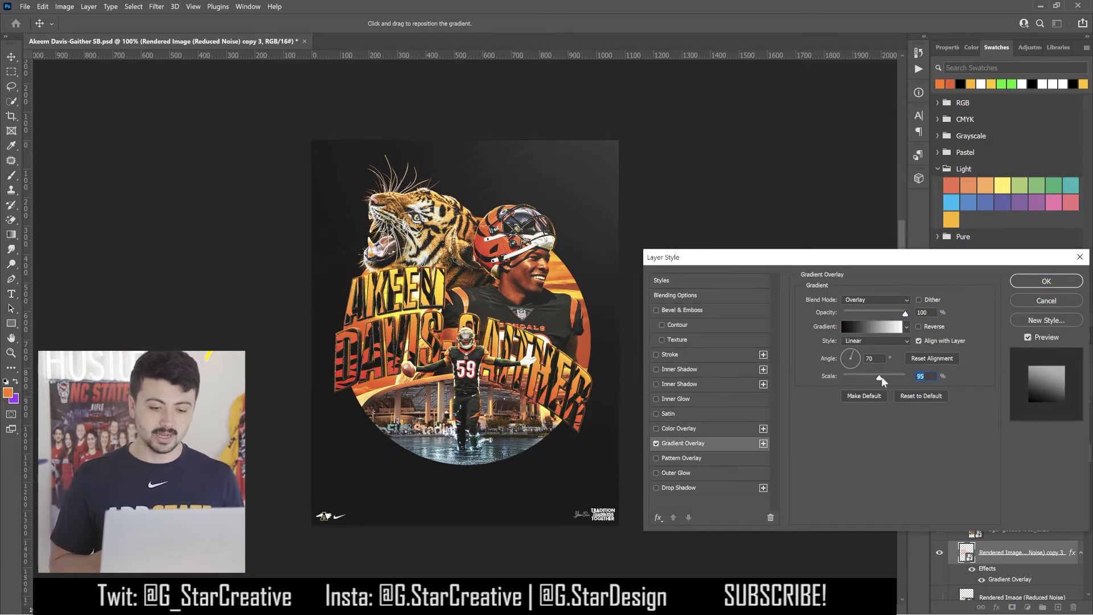
key(shift+Down)
key(shift+Down)
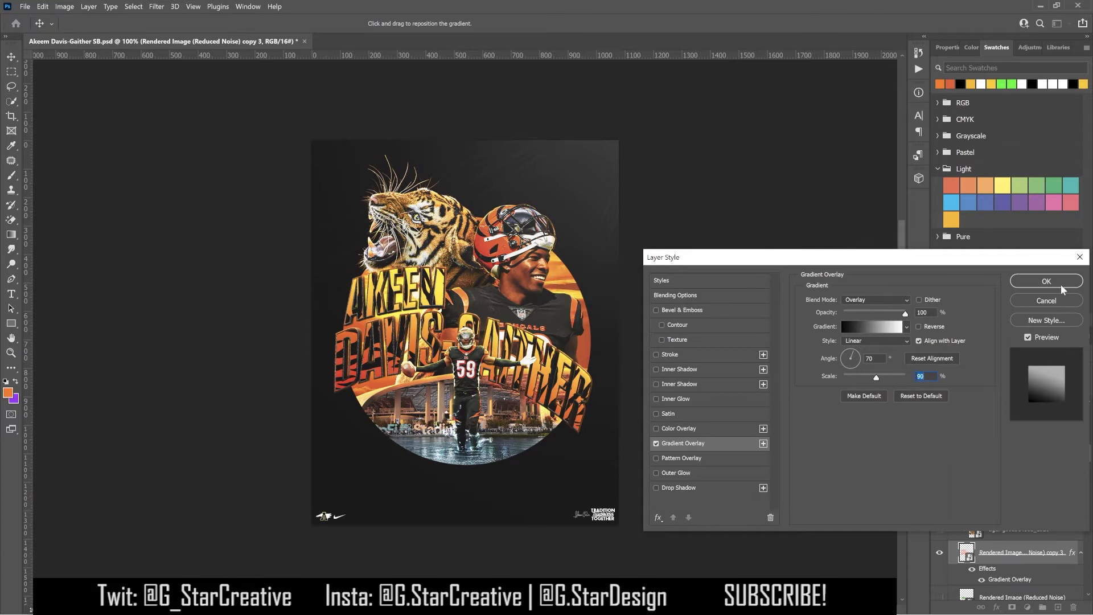
key(Return)
Add a Curves adjustment clipped to the tiger photo and shape it into a contrast curve
scroll(958, 491, down, 3)
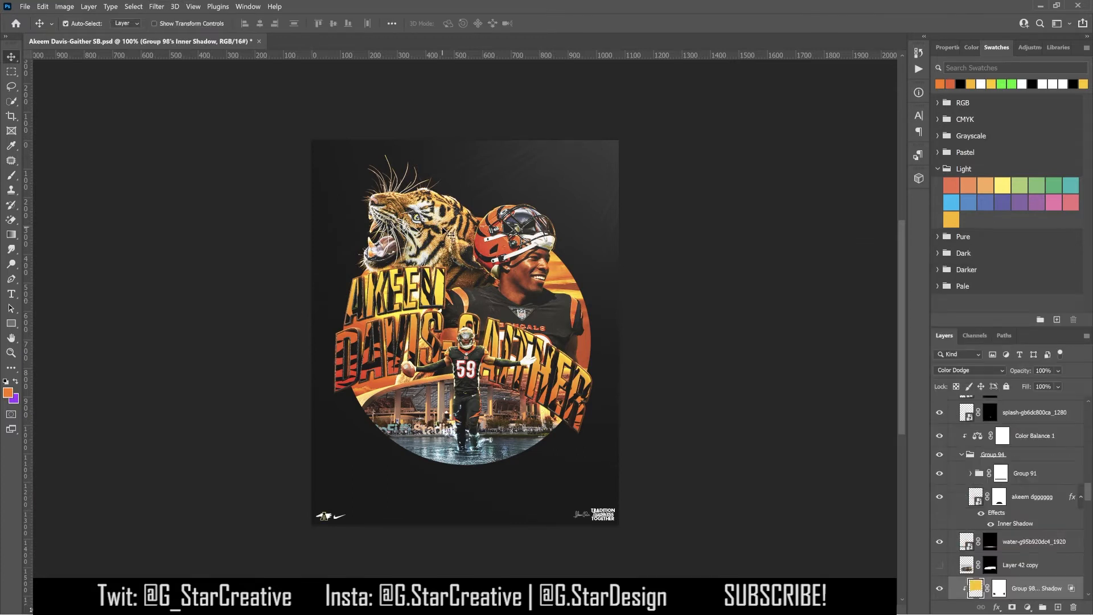
click(962, 495)
scroll(944, 497, down, 2)
scroll(1010, 456, down, 5)
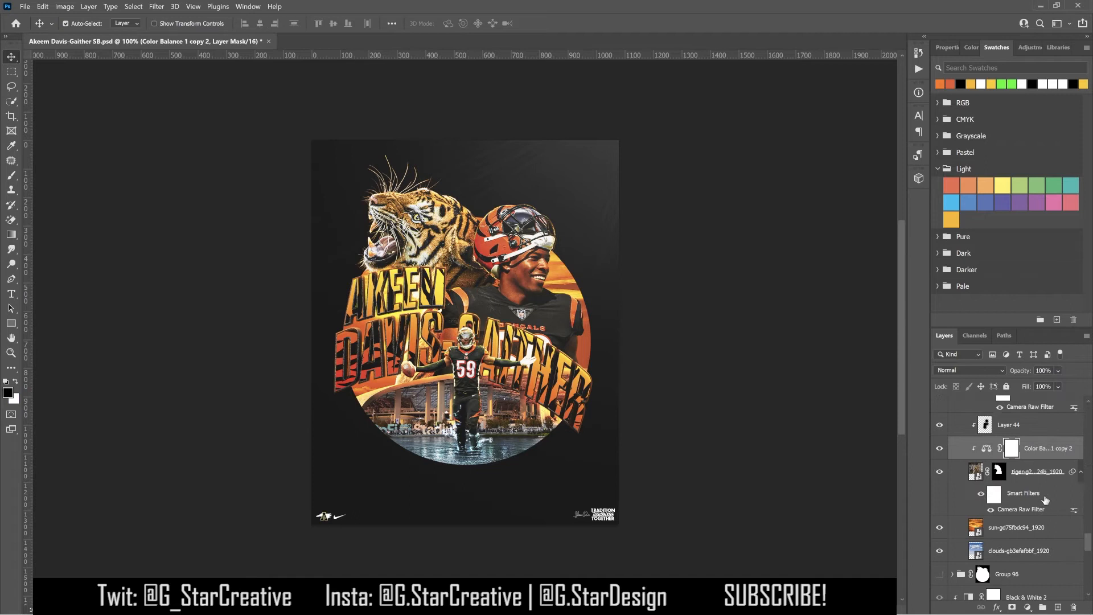
click(1031, 471)
drag(1046, 146, 1046, 152)
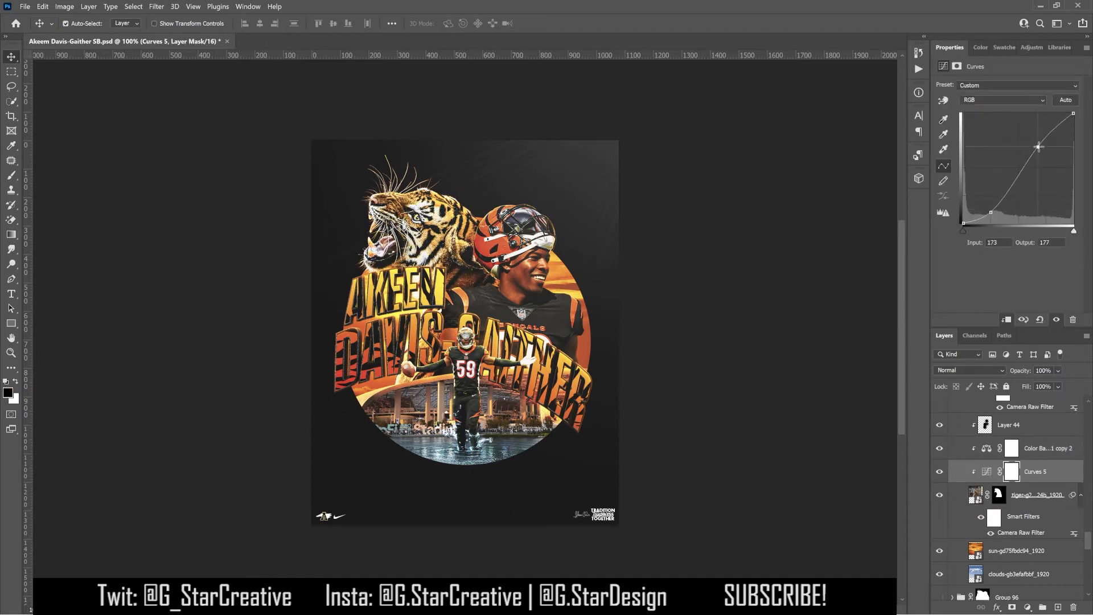
key(ctrl+plus)
key(ctrl+plus)
key(b)
click(83, 23)
key(ctrl+0)
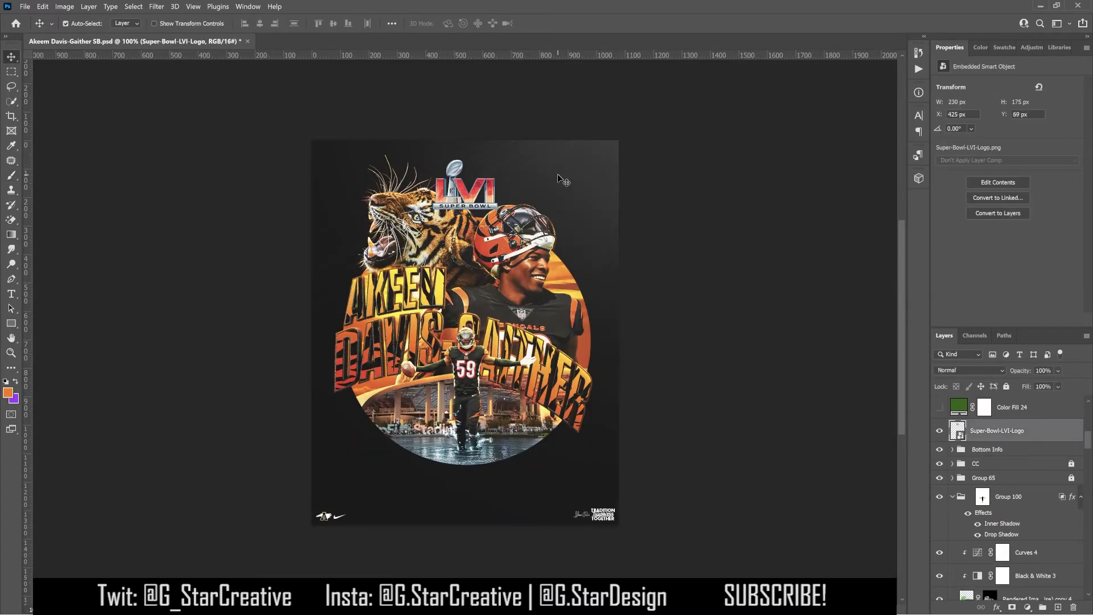
Position the Super Bowl LVI logo centrally above the tiger's head and the player's helmet
drag(655, 166, 576, 179)
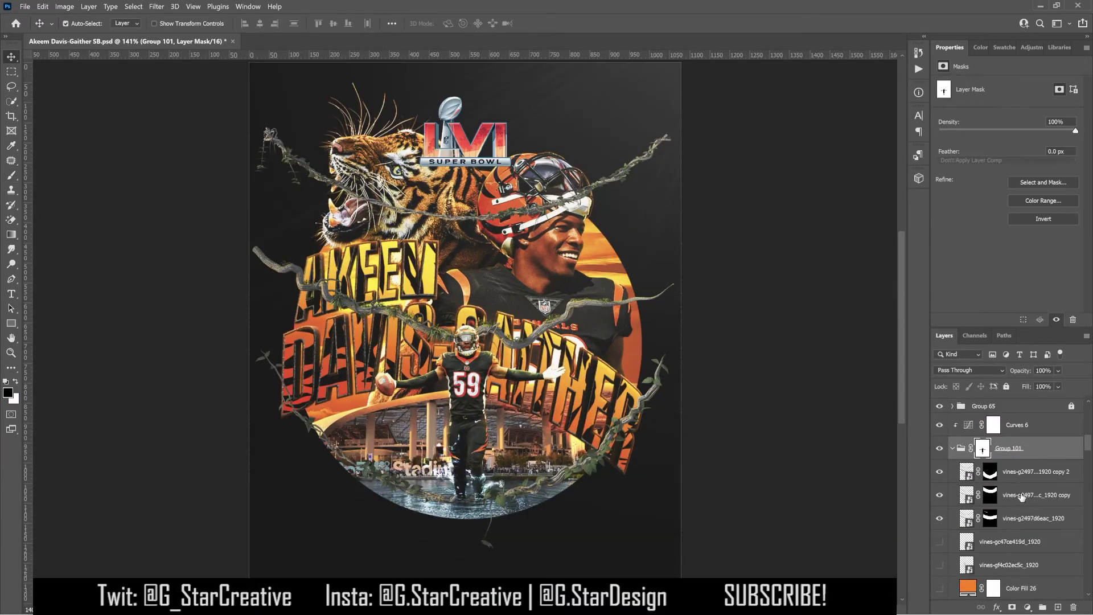
Shrink the vines-g2497d6eac_1920 branch, rotate it about 10° and move it down across the lettering behind the player
click(1020, 496)
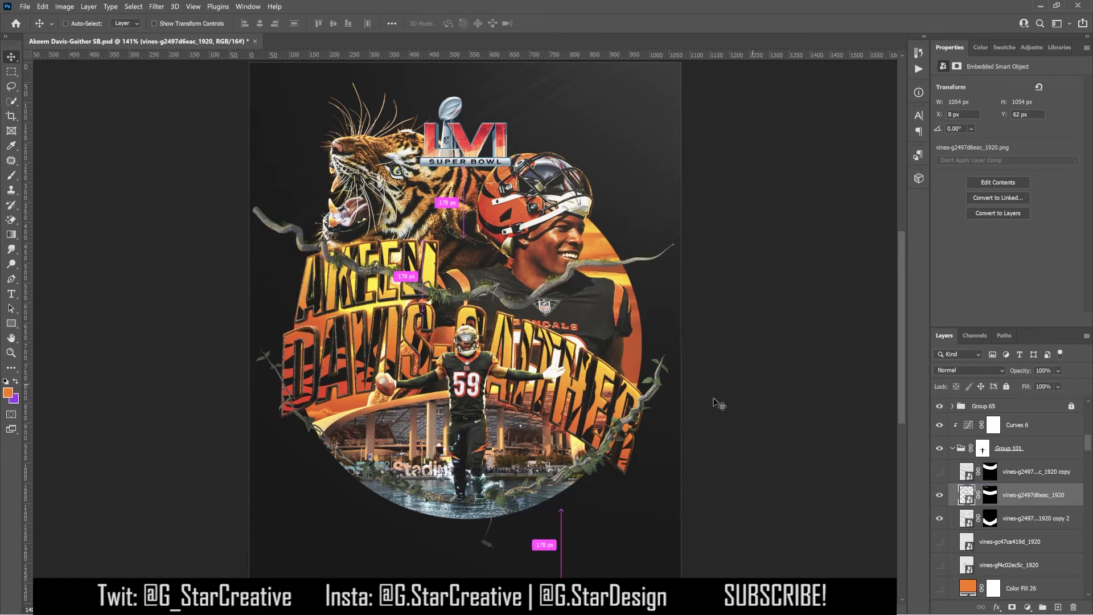
key(ctrl+t)
drag(255, 88, 285, 233)
drag(484, 376, 625, 365)
drag(564, 303, 568, 348)
key(Return)
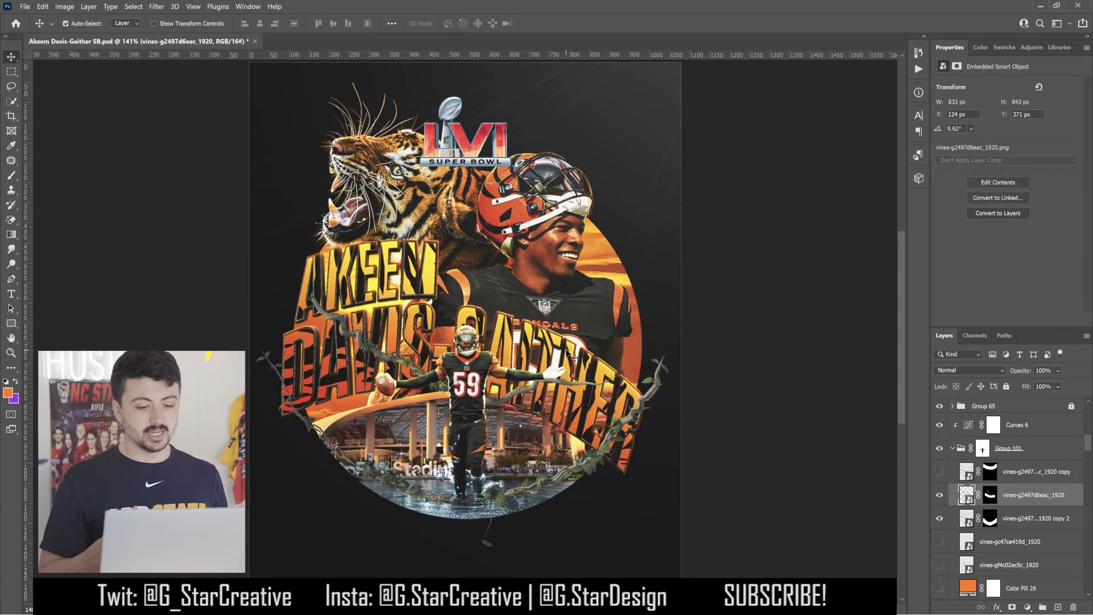
Add an orange Linear Dodge (Add) Inner Shadow to the vines group with 100% opacity, 2 px distance and 5 px size
double_click(1053, 448)
click(680, 369)
click(919, 301)
click(896, 325)
double_click(909, 351)
text(2)
drag(843, 377, 847, 380)
drag(888, 314, 895, 316)
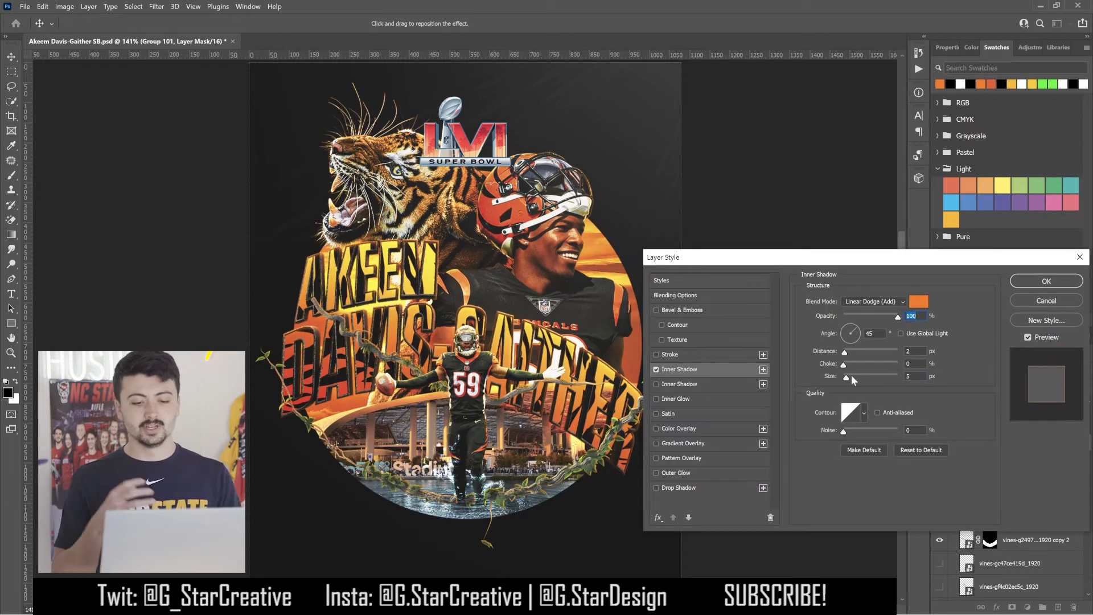
Set the vines' Inner Shadow to Screen mode with 1 px distance and 7 px size
drag(851, 376, 852, 376)
key(Down)
key(Down)
key(Down)
key(Down)
key(Down)
key(Down)
key(Down)
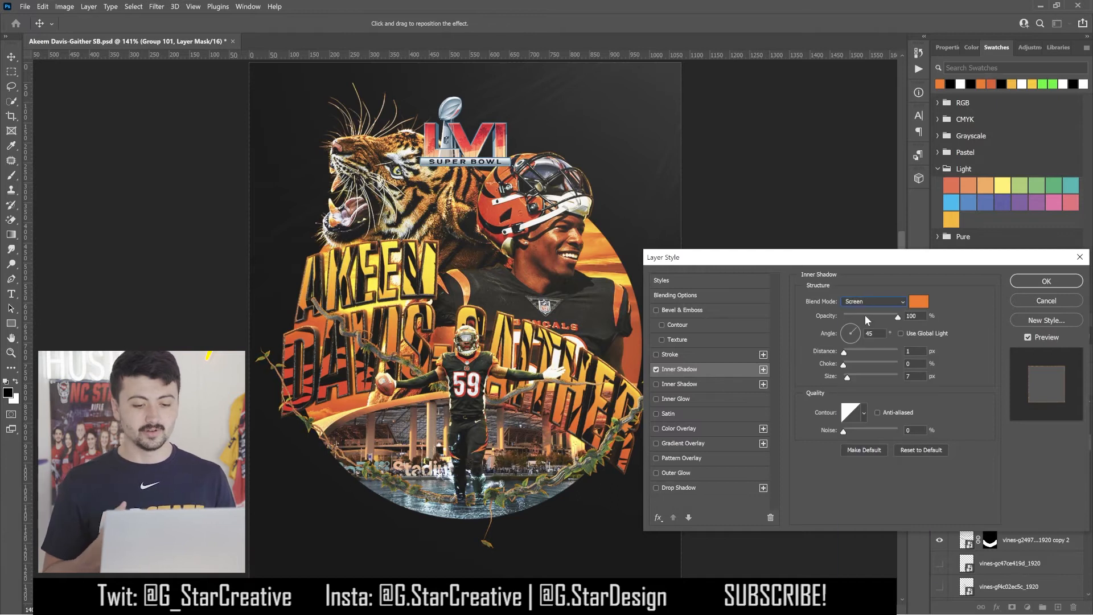
Add a black Linear Burn Drop Shadow to the vines group with 60% opacity and 8 px distance
click(727, 489)
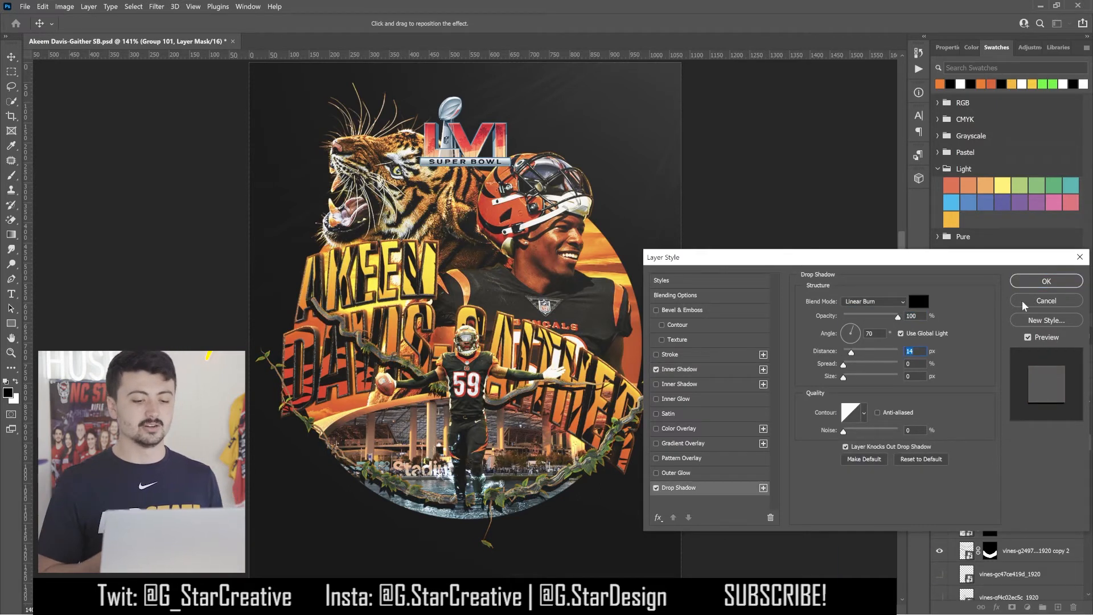
mouse_move(897, 317)
mouse_down()
mouse_move(865, 316)
mouse_move(876, 317)
mouse_up()
click(917, 351)
scroll(917, 351, down, 6)
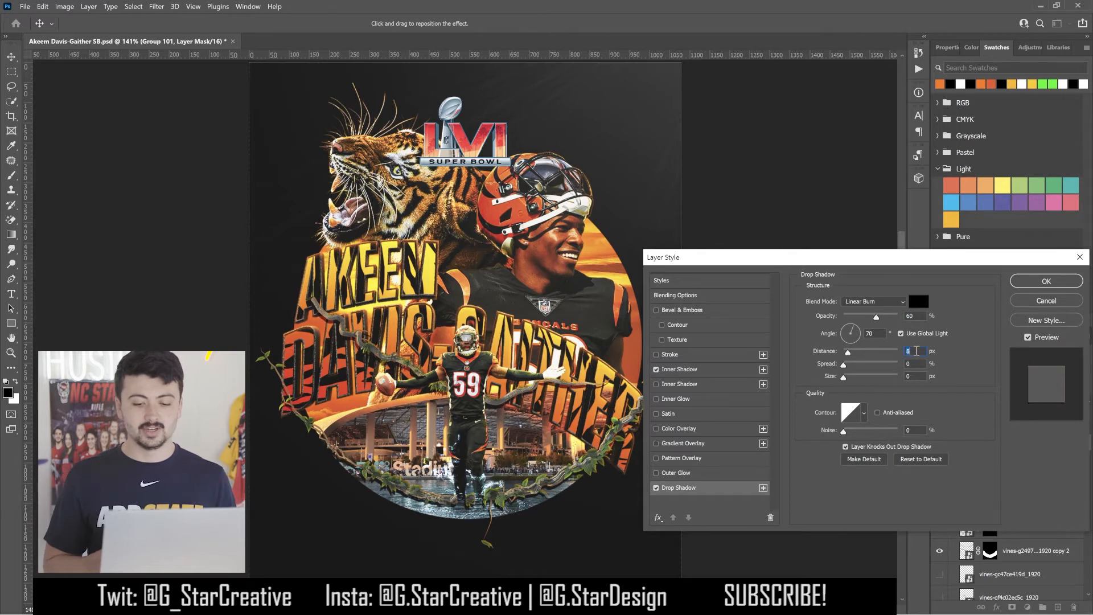
click(1019, 287)
Transform the branch crossing the lettering and delete its layer mask
click(1012, 529)
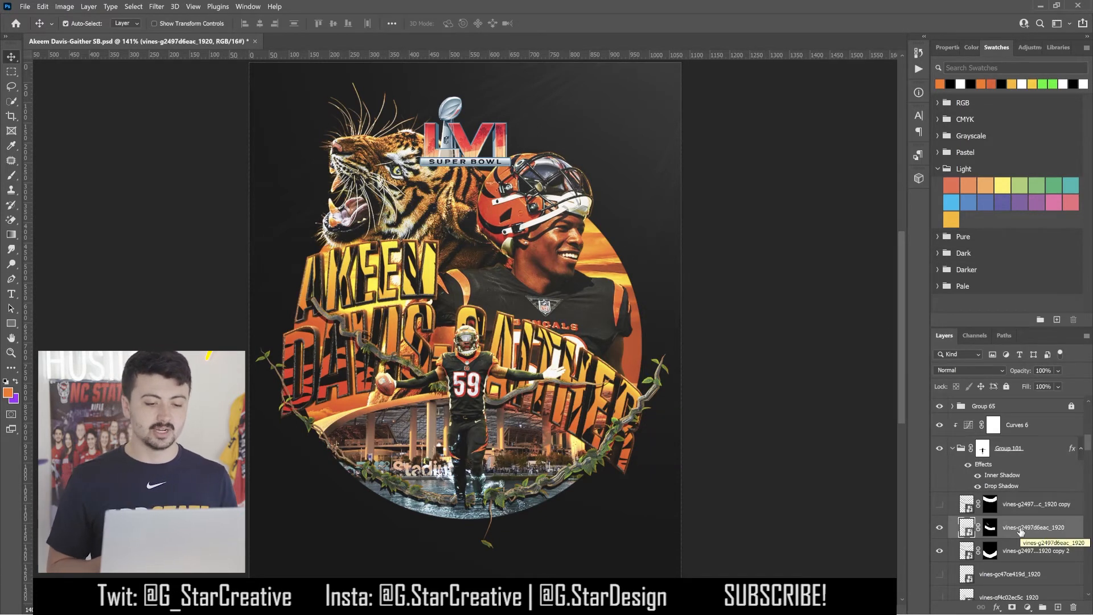
right_click(1023, 532)
key(ctrl+t)
drag(633, 393, 682, 394)
key(Return)
right_click(1027, 531)
click(984, 145)
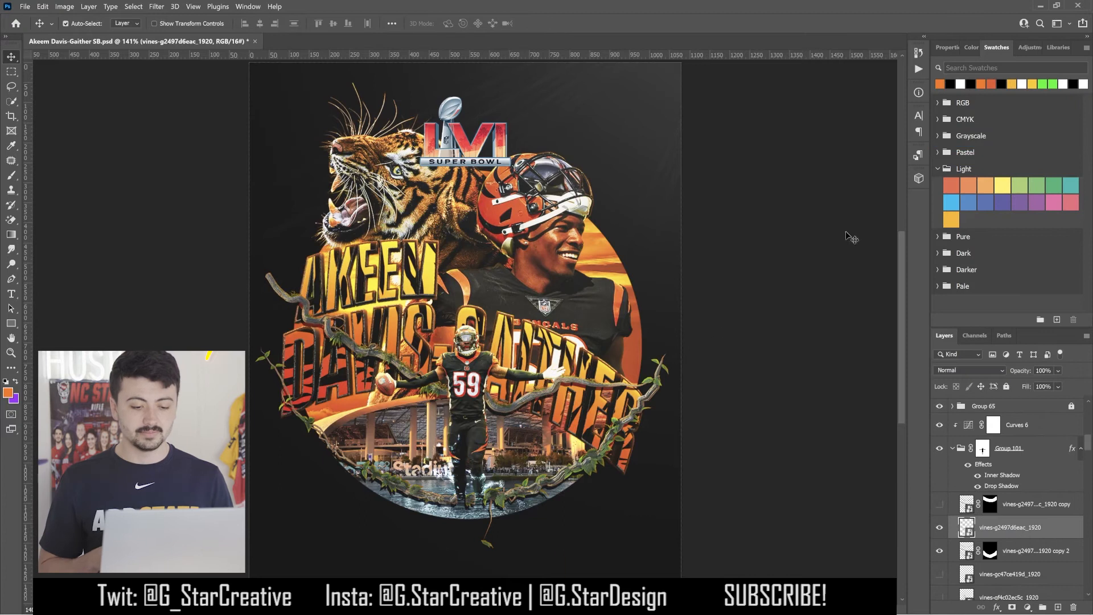
Narrow the branch so it fits within the lettering's width and give it a new layer mask
key(ctrl+t)
drag(675, 310, 642, 309)
key(Return)
click(1012, 607)
Paint black on the branch's mask with a 15 px brush to weave it behind parts of the letters in AKEEM
key(ctrl+plus)
key(ctrl+plus)
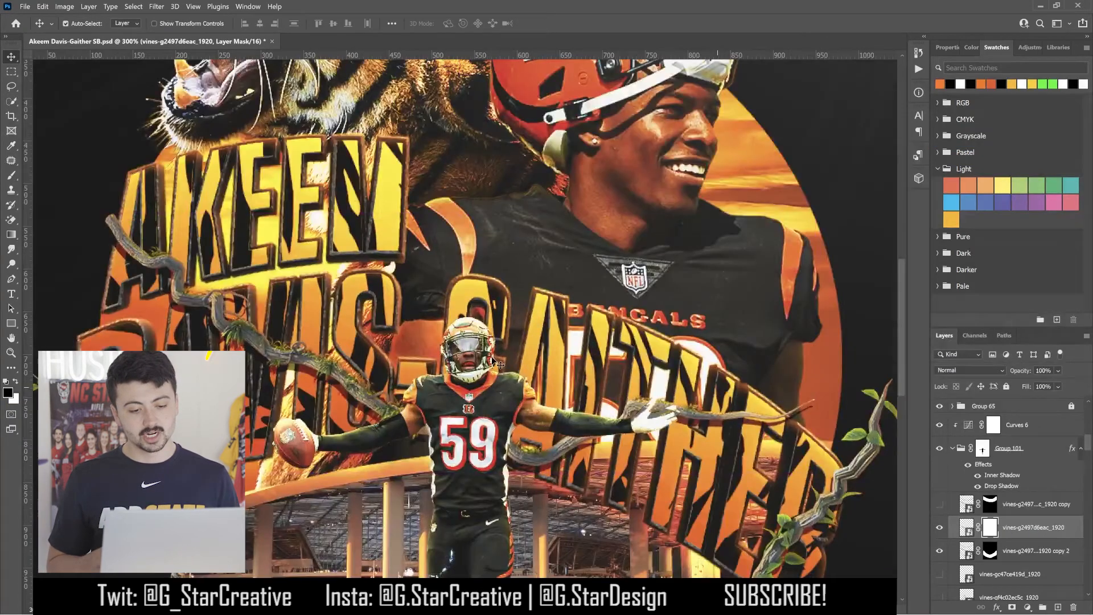
drag(273, 244, 592, 353)
key(ctrl+plus)
click(11, 175)
key(ctrl+plus)
key(bracketleft)
key(bracketleft)
key(bracketleft)
drag(468, 366, 466, 383)
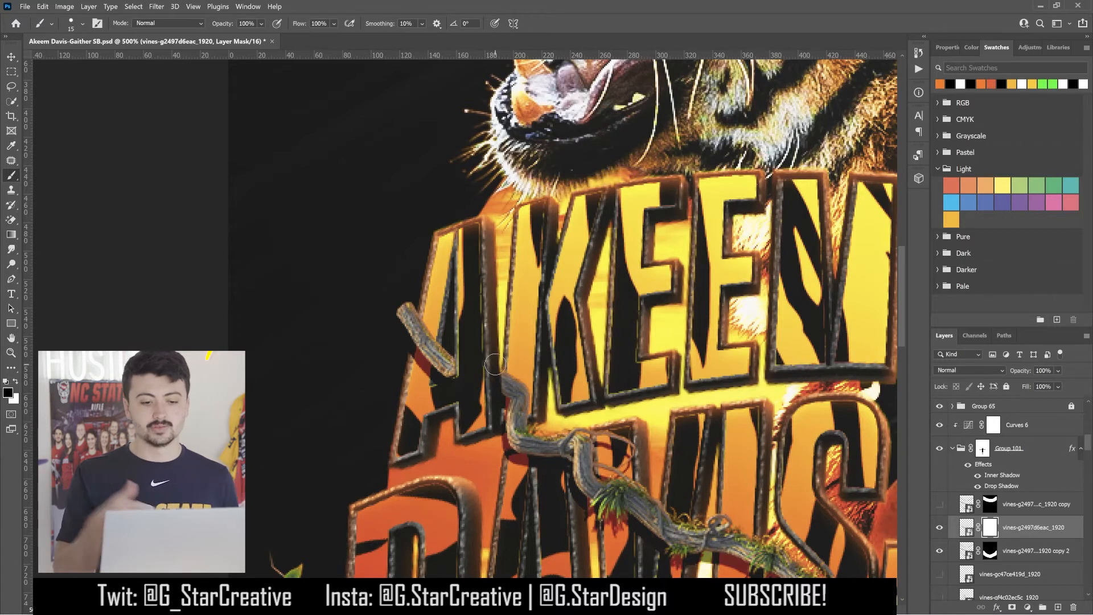
drag(495, 364, 528, 353)
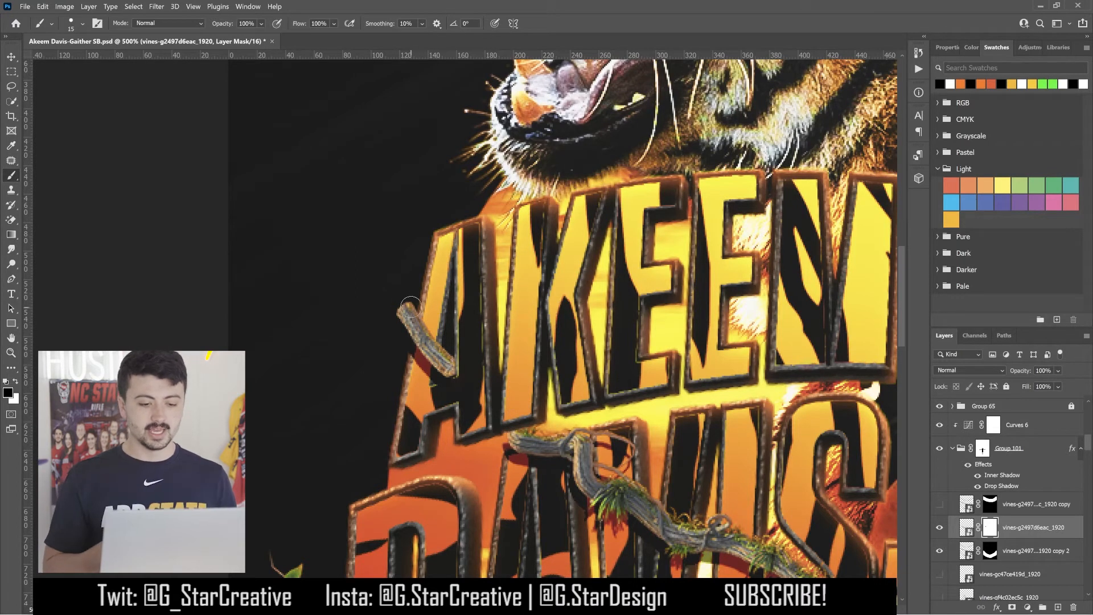
Paint on the branch's mask to tuck it behind the lettering near the small player's outstretched hand
key(ctrl+0)
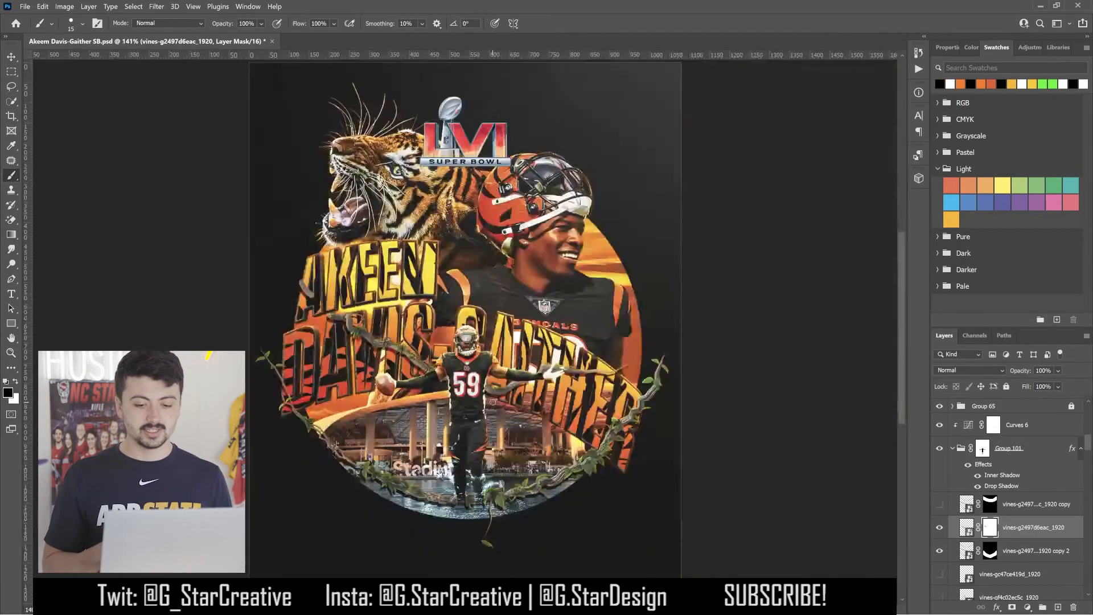
key(ctrl+plus)
key(ctrl+plus)
key(ctrl+plus)
drag(667, 446, 561, 385)
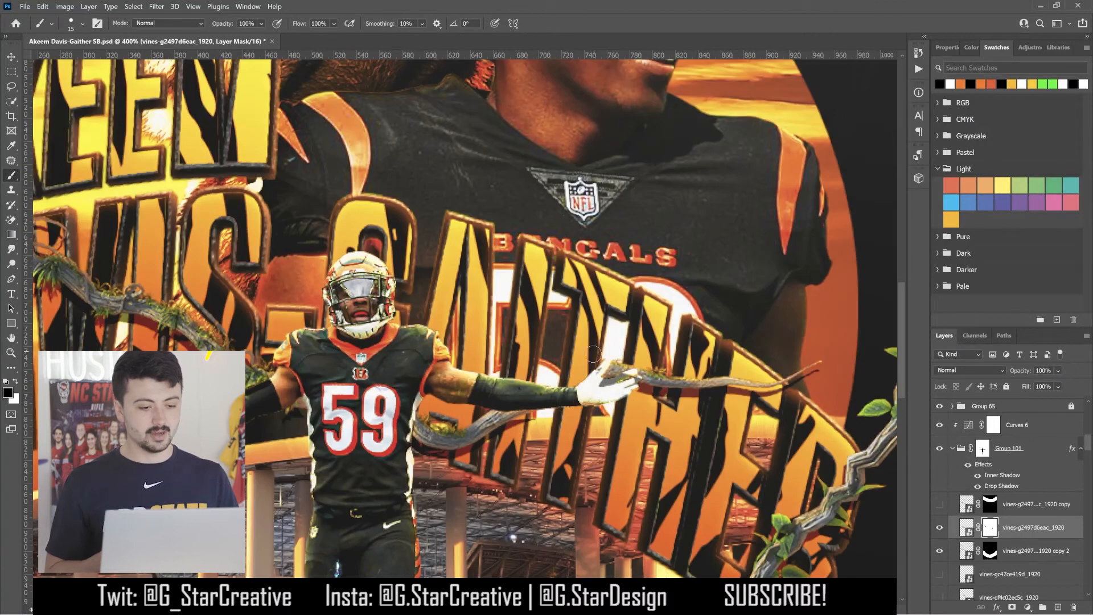
key(ctrl+minus)
key(ctrl+minus)
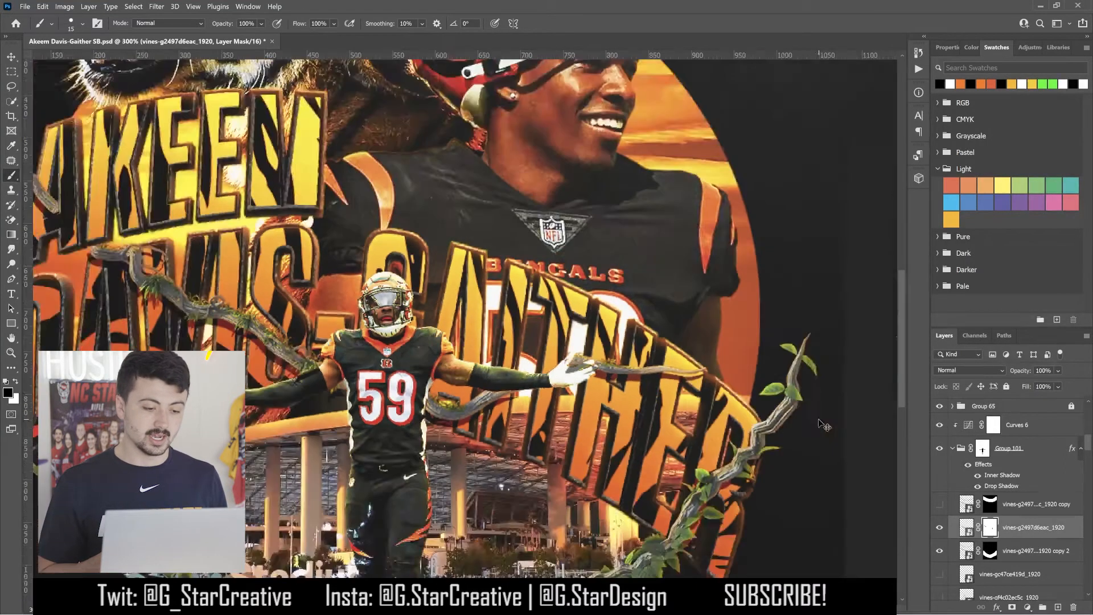
Apply the Inner Shadow to the branch layer itself instead of to the whole vines group
double_click(1013, 478)
mouse_move(821, 255)
mouse_down()
mouse_move(900, 255)
mouse_move(800, 251)
mouse_up()
key(ctrl+minus)
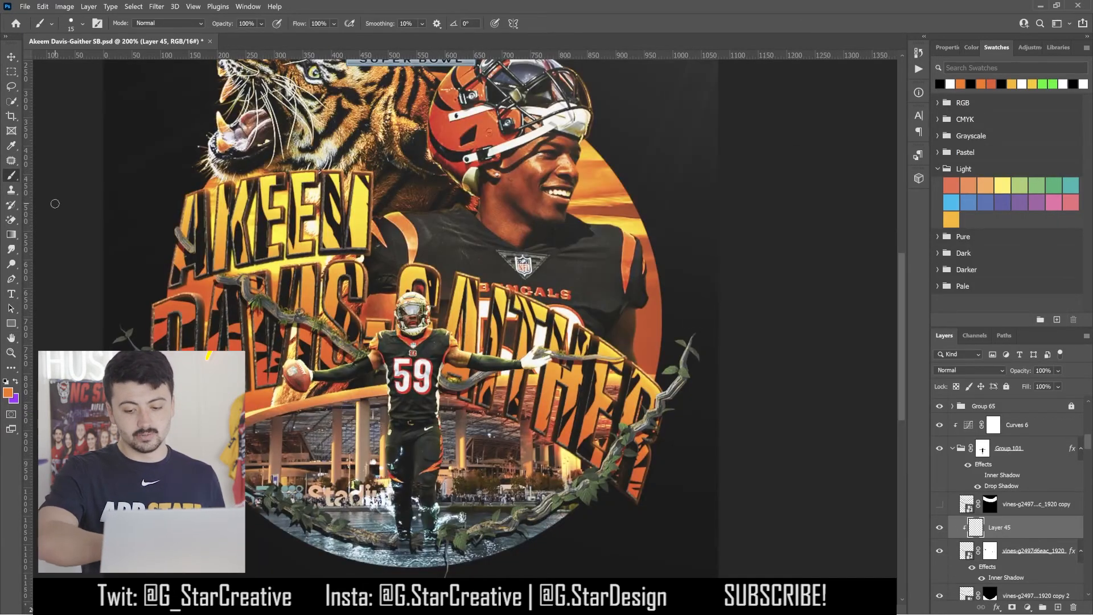
Pick black and a soft 60 px brush, and move the clipped Layer 45 above the vines group
click(941, 84)
click(82, 24)
double_click(78, 130)
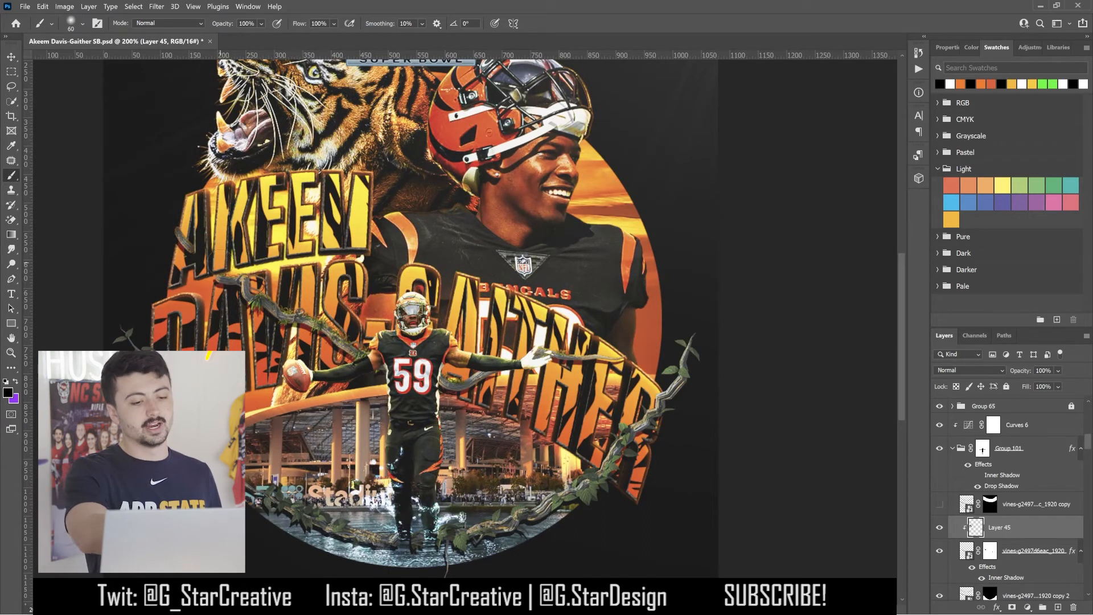
drag(990, 504, 1020, 439)
key(ctrl+z)
click(1025, 527)
Set the vines group's Drop Shadow to 50% opacity, 5 px distance and 12 px size
double_click(1001, 509)
drag(827, 349, 826, 375)
drag(854, 313, 886, 341)
drag(825, 374, 829, 374)
drag(876, 314, 846, 315)
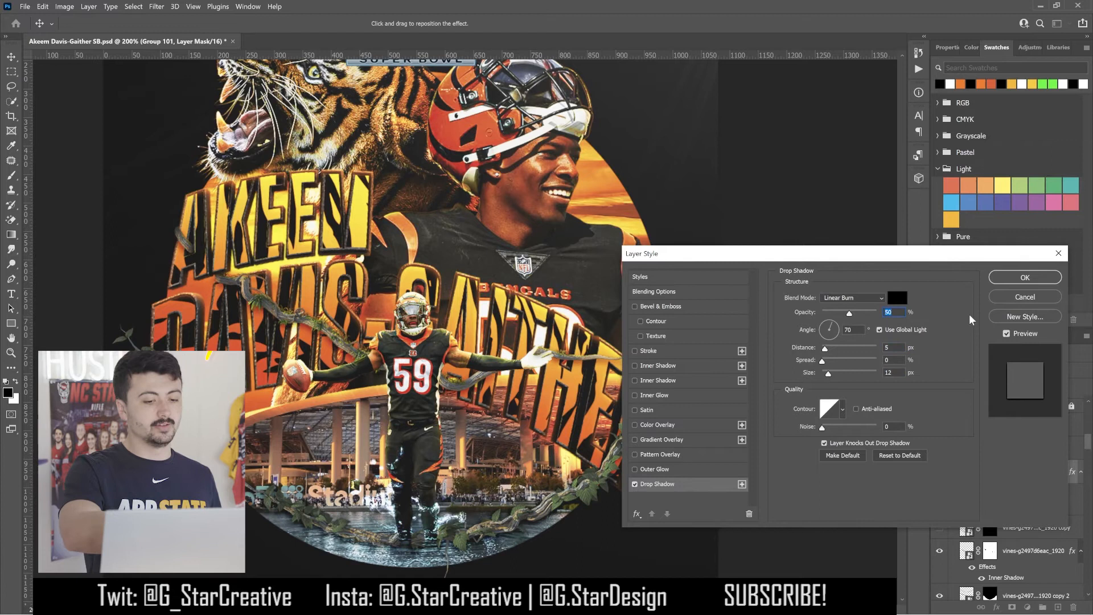
click(1025, 278)
Scale the lower vine (copy 2) to about 68% and move it up and across the DAVIS lettering behind the player
click(967, 594)
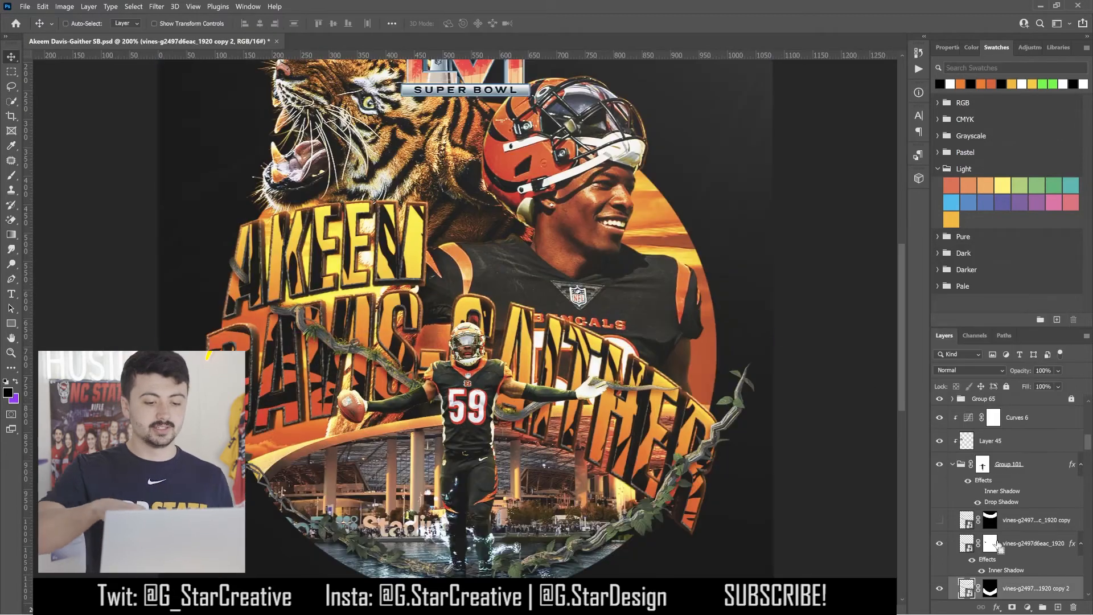
key(ctrl+t)
drag(774, 332, 561, 354)
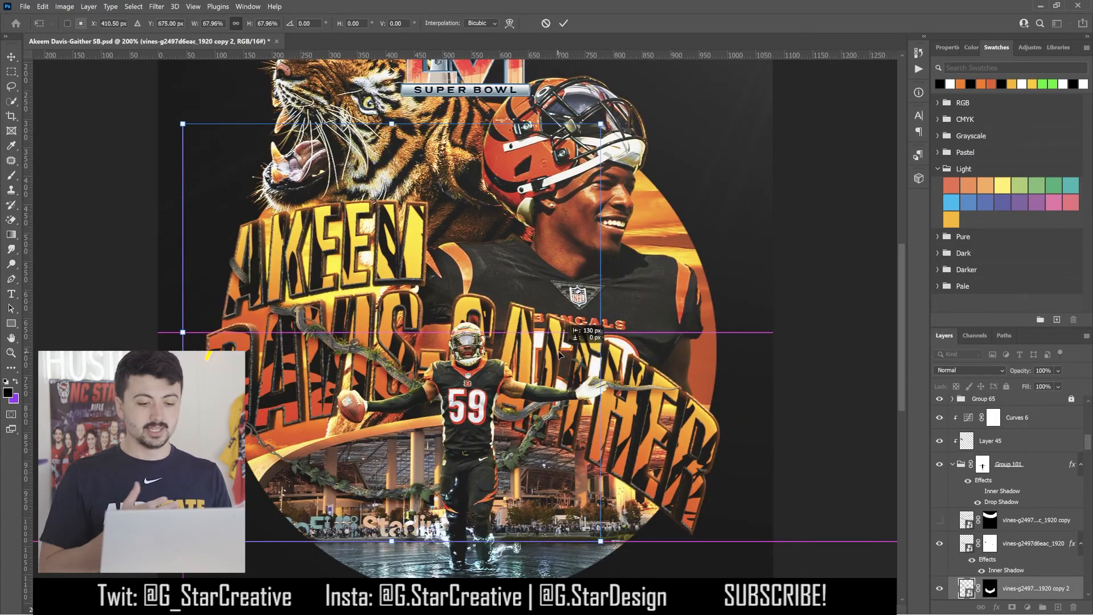
key(ctrl+minus)
drag(502, 327, 494, 313)
key(ctrl+plus)
key(Return)
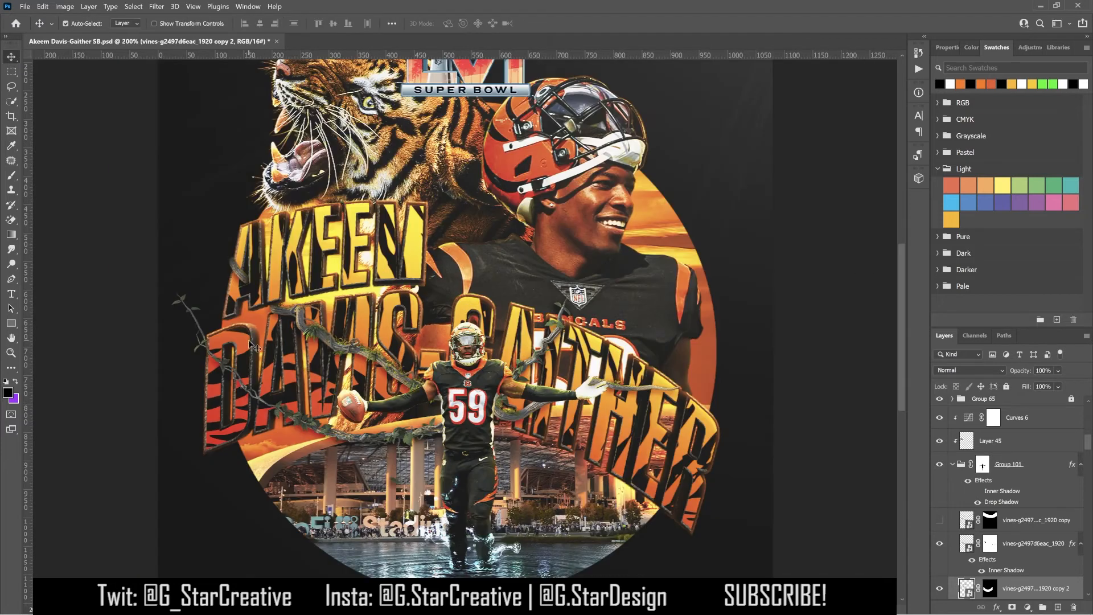
Convert the lower vine (copy 2) to a smart object with a fresh white mask, and ready a hard black 90 px brush
scroll(1016, 570, down, 2)
right_click(1025, 541)
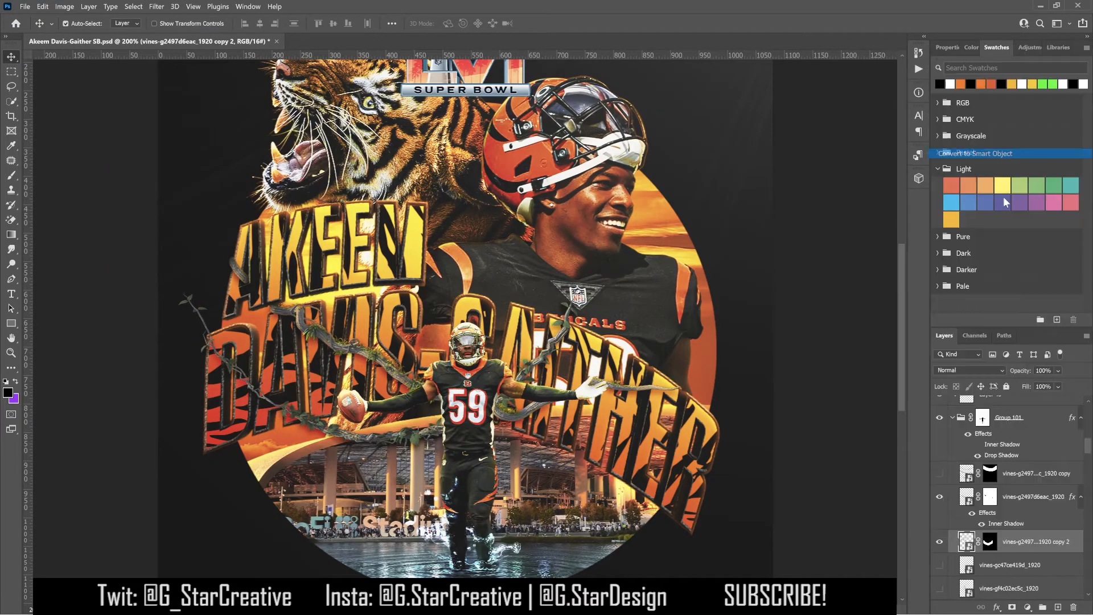
click(990, 542)
key(b)
key(shift+bracketright)
key(shift+bracketright)
key(shift+bracketright)
key(shift+bracketright)
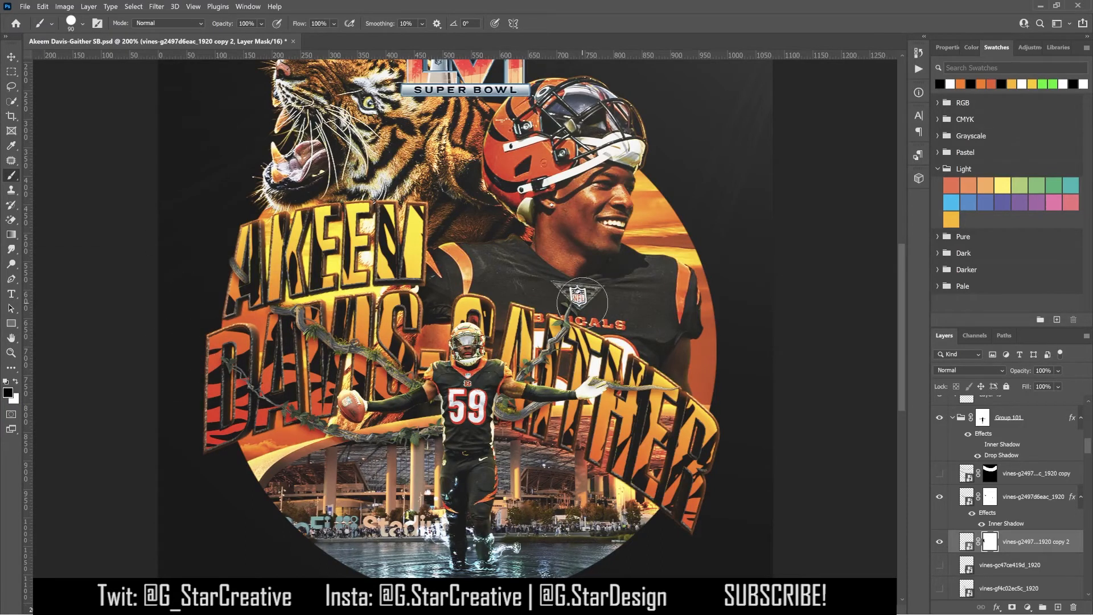
Mask out the vine tip above the GAITHER lettering on the jersey using a 20 px brush
key(ctrl+plus)
key(ctrl+plus)
key(bracketleft)
key(bracketleft)
key(bracketleft)
key(bracketleft)
key(bracketleft)
key(bracketleft)
key(bracketleft)
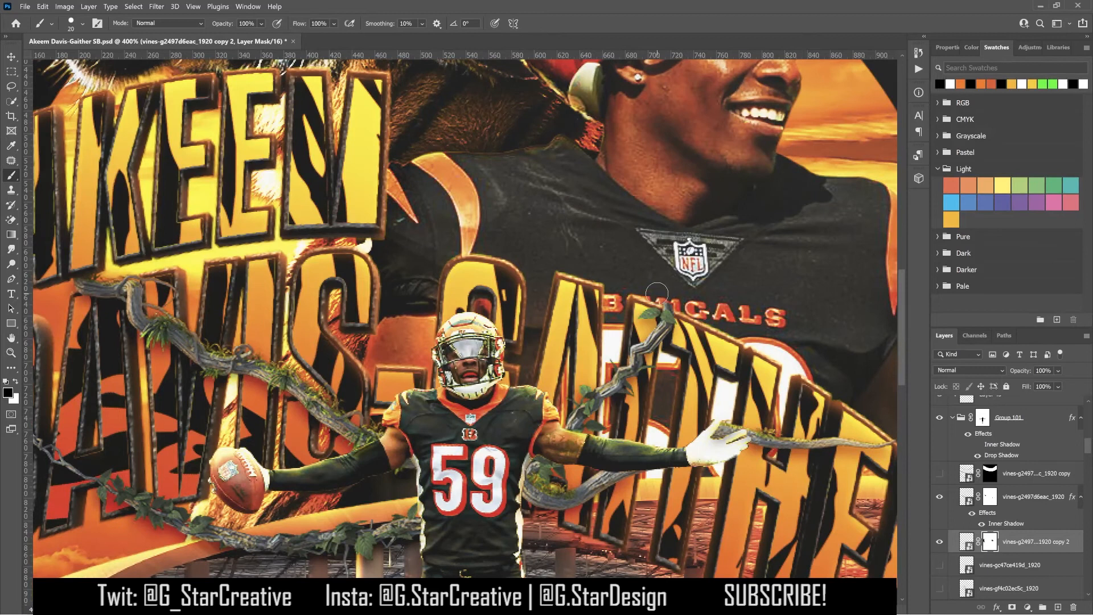
Trim the copy 2 vine around the D of DAVIS on its mask with a 45 px brush
key(x)
key(ctrl+0)
key(ctrl+plus)
key(ctrl+plus)
key(ctrl+plus)
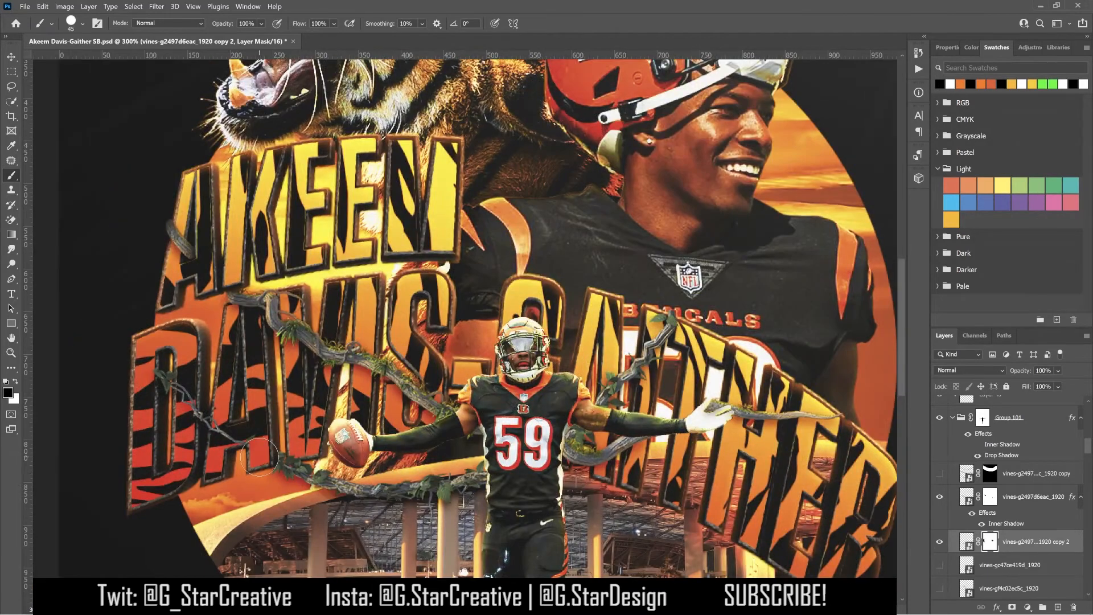
key(ctrl+minus)
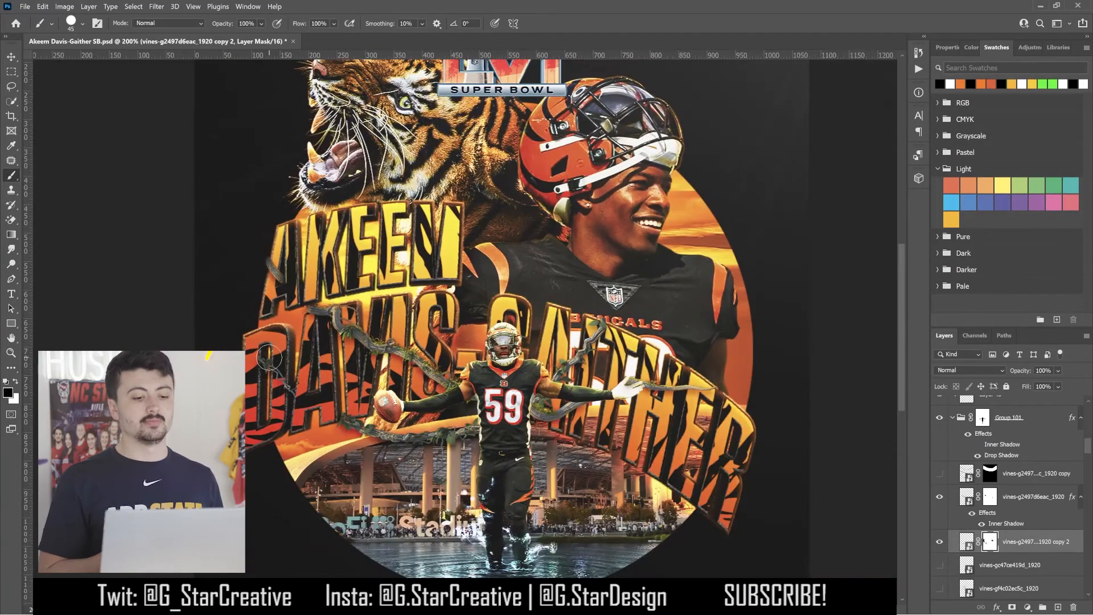
key(ctrl+plus)
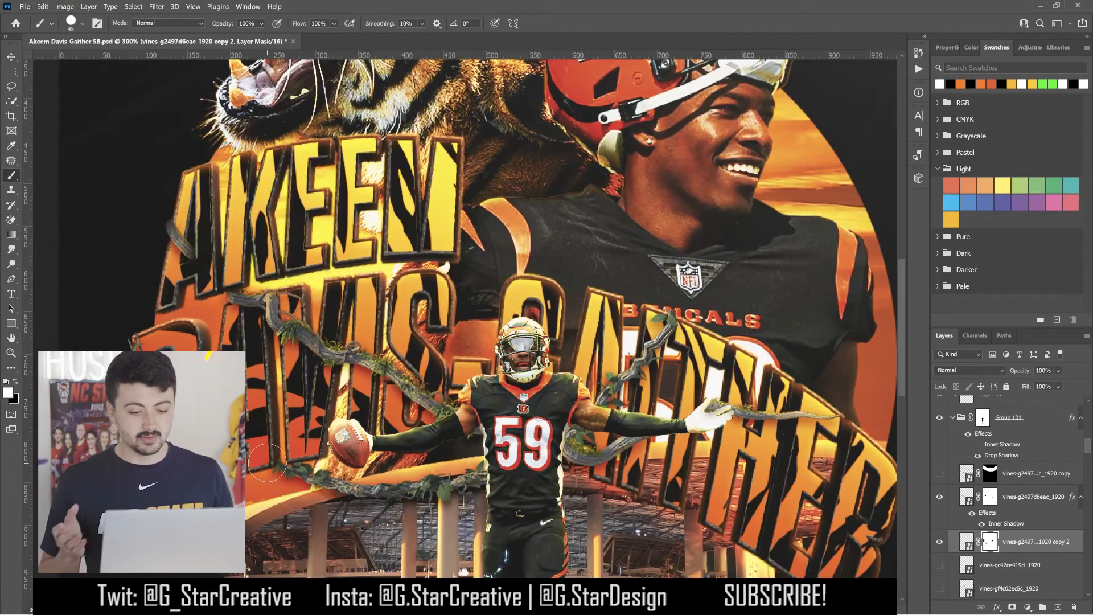
Move the hanging vine vines-gc47ce419d_1920 over the final R of GAITHER and hide it with an inverted mask
key(ctrl+0)
key(v)
drag(708, 395, 663, 421)
click(986, 582)
key(ctrl+plus)
click(12, 175)
click(1012, 607)
key(ctrl+i)
key(ctrl+plus)
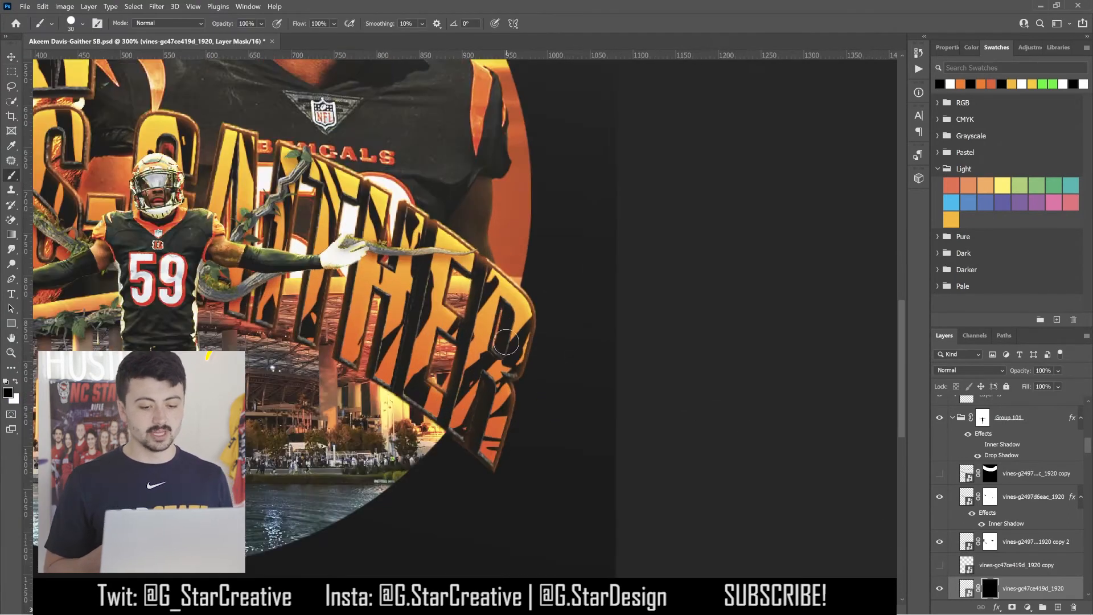
Paint the hanging vine back in on its mask, from the R down below the lettering, with 30 to 70 px brushes
mouse_move(503, 355)
mouse_down()
mouse_move(484, 376)
mouse_move(479, 348)
mouse_up()
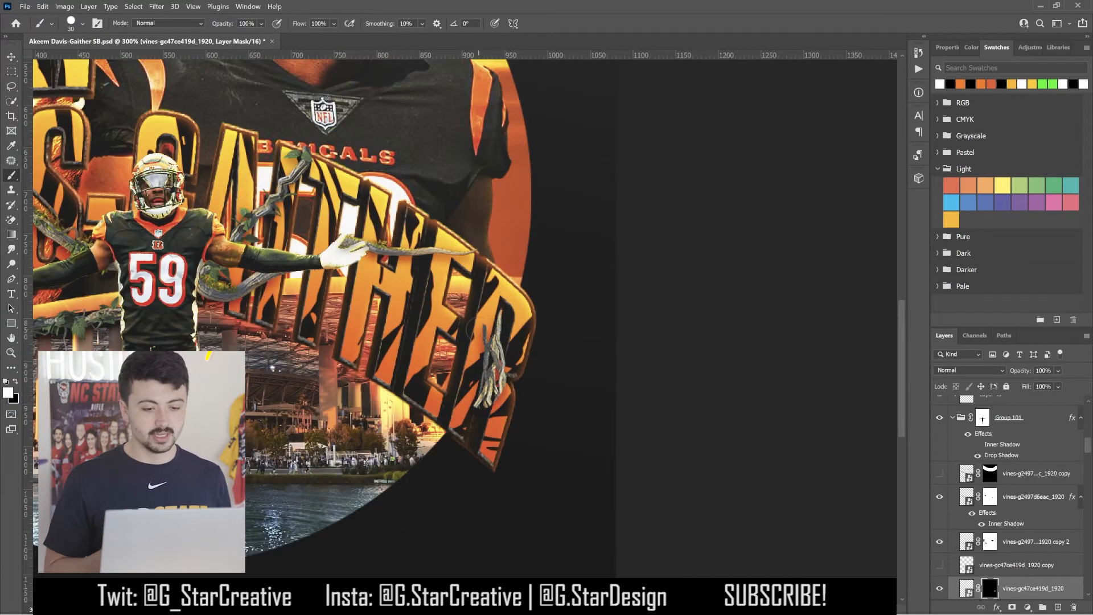
mouse_move(508, 401)
mouse_down()
mouse_move(471, 445)
mouse_move(500, 561)
mouse_up()
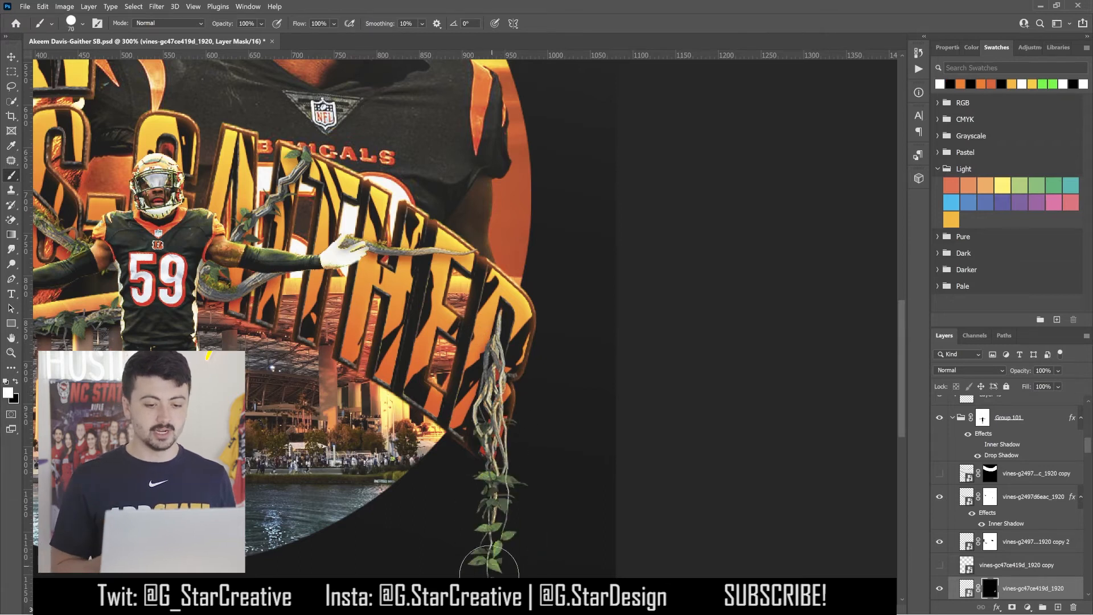
scroll(501, 546, down, 2)
key(ctrl+plus)
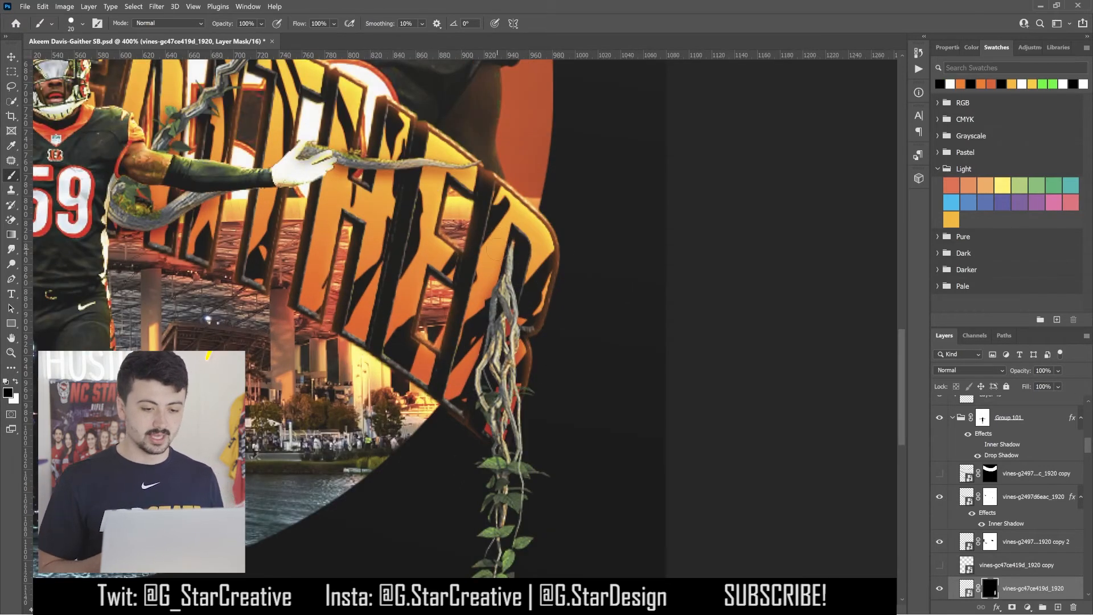
Show the hanging vine's spare copy, move it over the M of AKEEM and add a black mask
key(ctrl+minus)
key(ctrl+minus)
click(939, 565)
click(1019, 565)
key(v)
drag(753, 479, 428, 212)
key(ctrl+plus)
alt+click(1012, 608)
key(b)
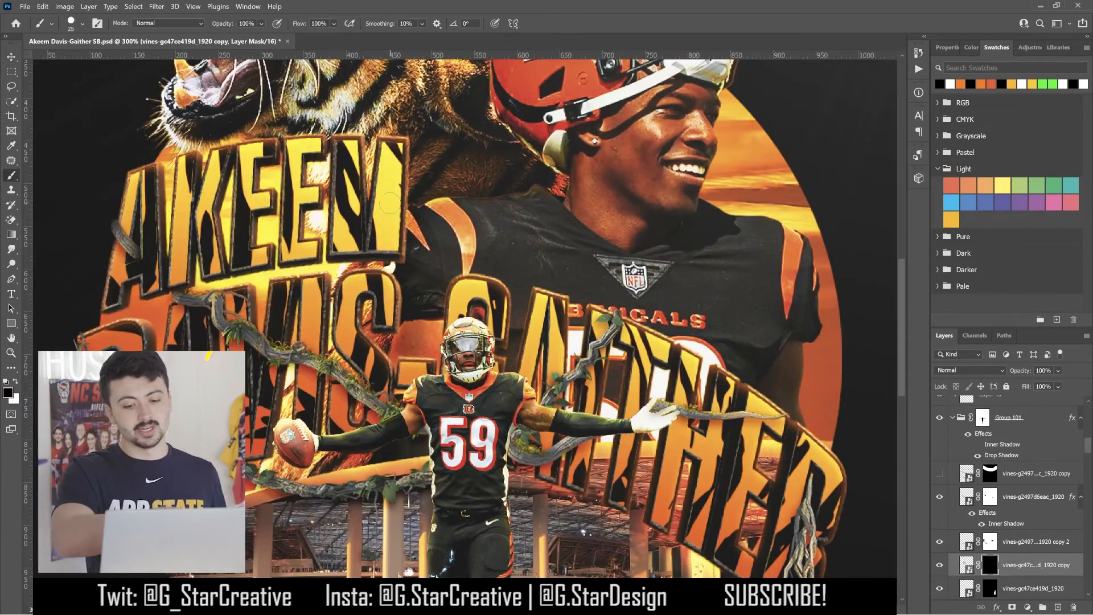
Reveal the vine copy along the edge of the M of AKEEM by painting white on its mask
key(x)
drag(399, 177, 413, 233)
key(x)
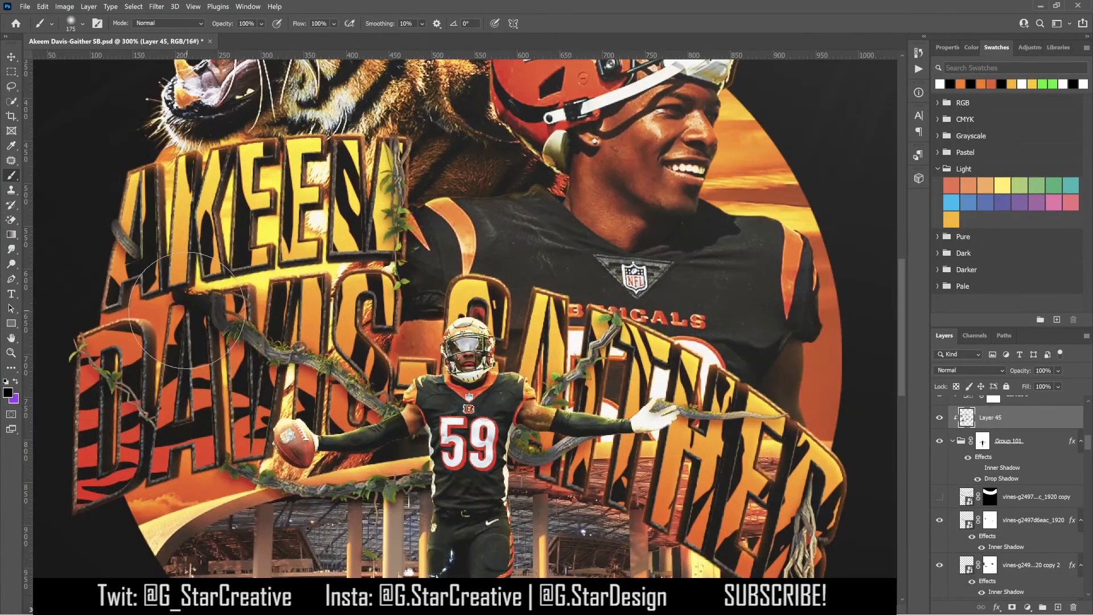
Mask Layer 45 and add a clipped Curves at input 98, output 135, with its mask inverted and brightened areas brushed in over the vines
click(1011, 607)
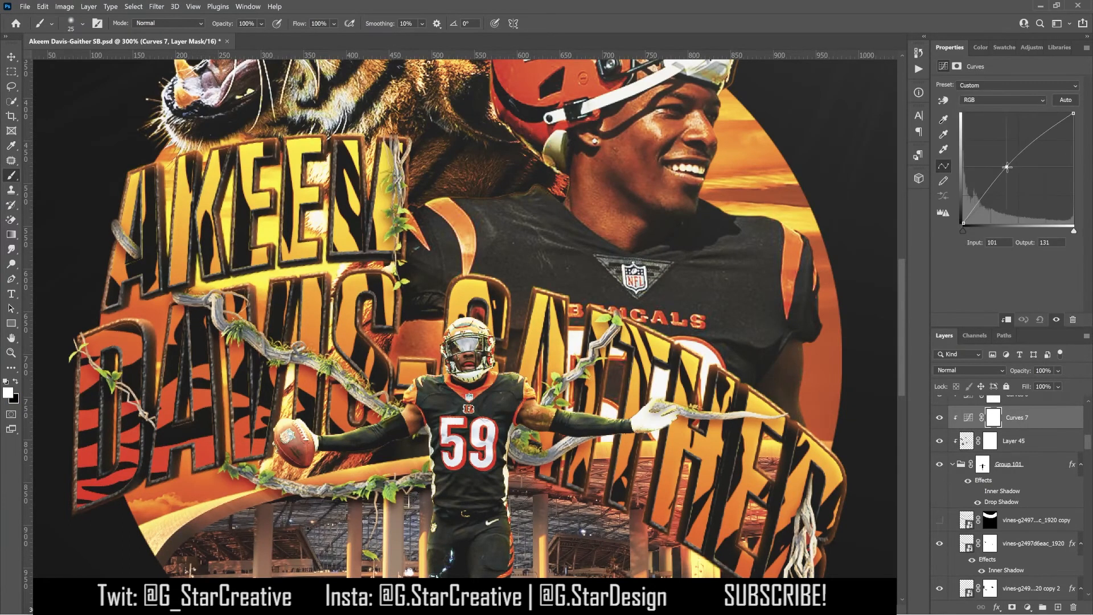
key(ctrl+0)
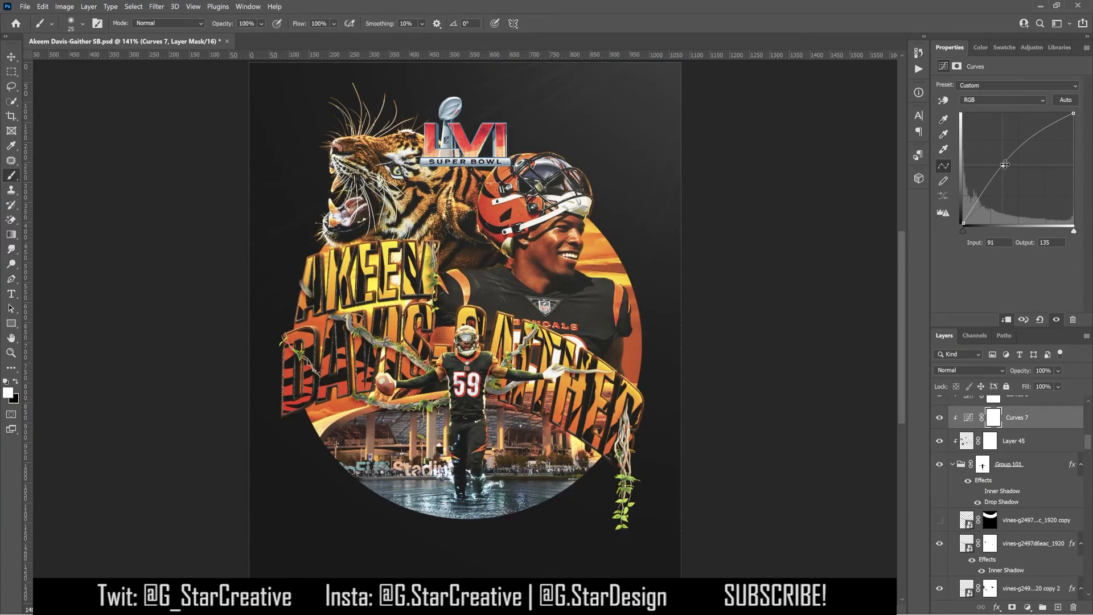
drag(1008, 169, 1005, 165)
key(ctrl+i)
key(bracketright)
key(ctrl+plus)
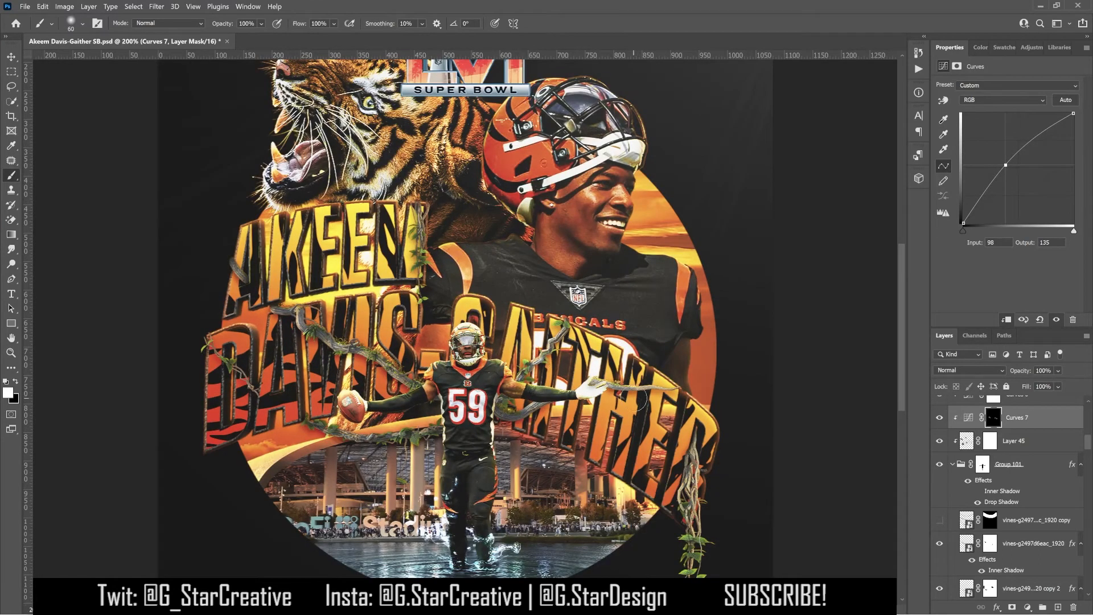
key(ctrl+0)
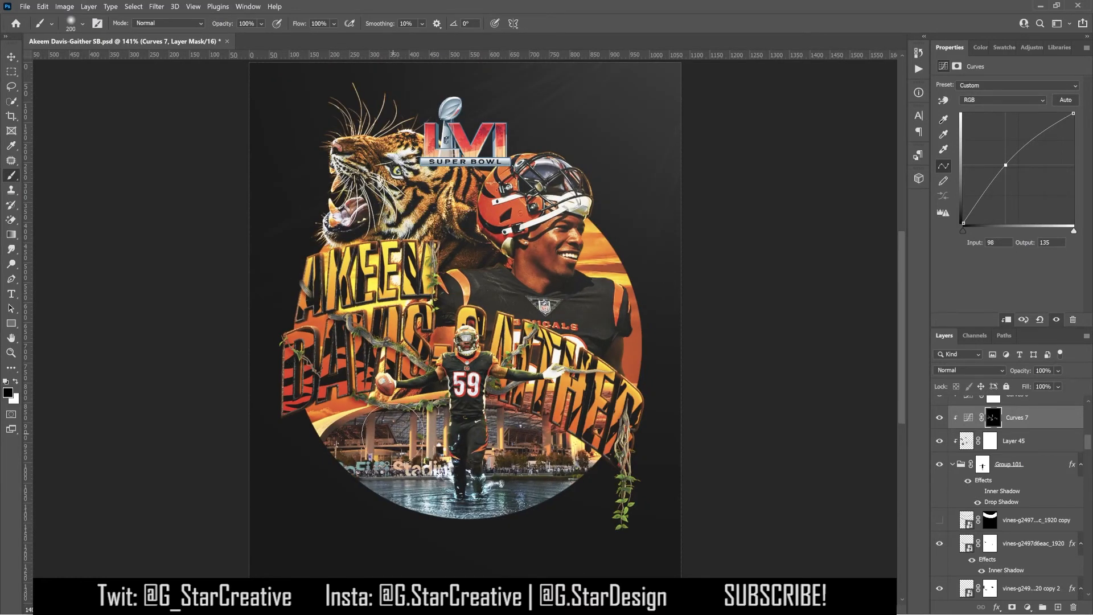
Show and select the branch layer vines-gf4c02ec5c_1920
key(ctrl+minus)
key(ctrl+plus)
key(v)
scroll(1025, 498, down, 3)
click(942, 584)
click(943, 584)
scroll(1013, 512, down, 2)
click(1014, 513)
Transform the branch to 786 by 842 px, rotated 102.85°, and place it across the lettering at X 215, Y 306 px
key(ctrl+0)
key(ctrl+t)
drag(386, 504, 503, 380)
drag(569, 341, 424, 575)
drag(452, 421, 582, 382)
drag(663, 312, 729, 332)
key(Return)
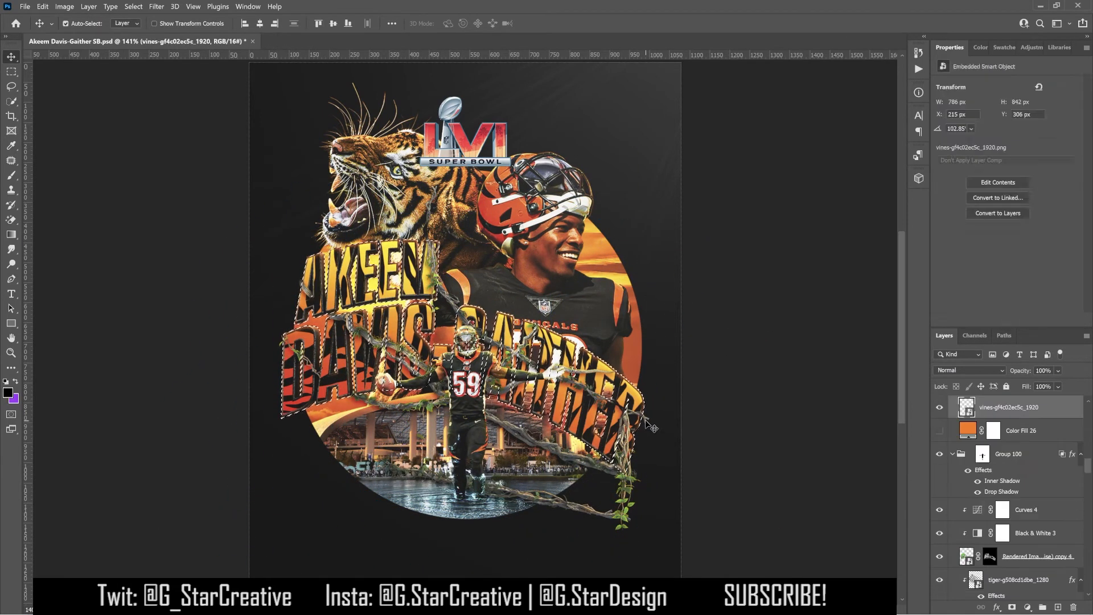
Hide the branch inside the letters with an inverted mask from the lettering selection, and paint out the excess with a 400 px brush
click(1012, 607)
key(ctrl+i)
key(b)
click(83, 23)
drag(119, 88, 158, 88)
mouse_move(401, 470)
mouse_down()
mouse_move(632, 519)
mouse_move(718, 435)
mouse_up()
mouse_move(483, 475)
mouse_down()
mouse_move(340, 397)
mouse_move(421, 159)
mouse_up()
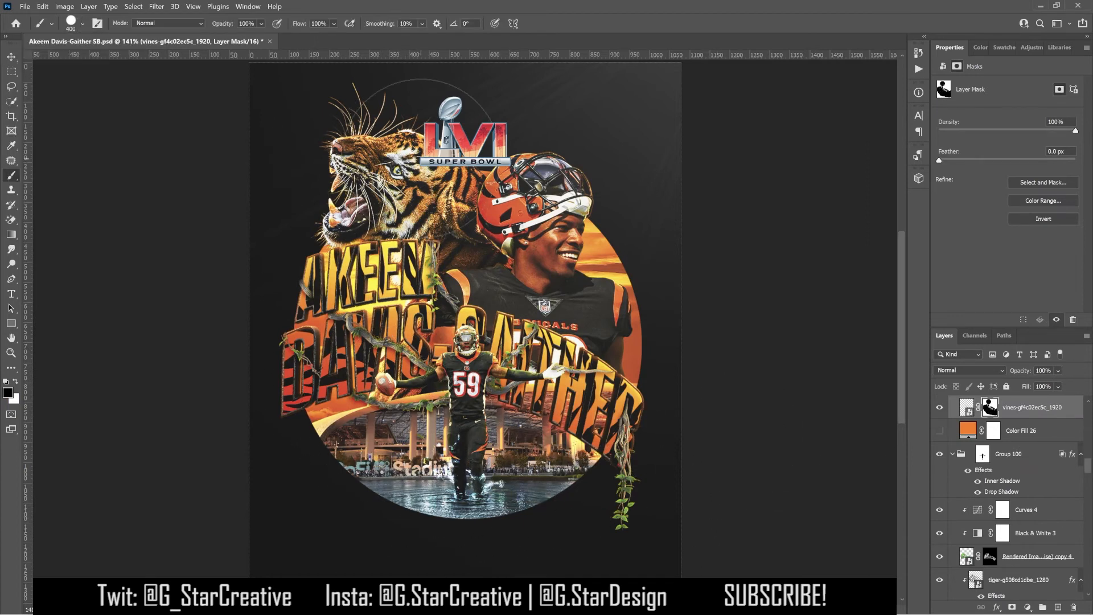
Duplicate the masked branch, move the copy to X 247, Y 289 px and fill its mask with black
key(v)
mouse_move(676, 359)
mouse_down()
mouse_move(732, 295)
mouse_move(704, 358)
mouse_up()
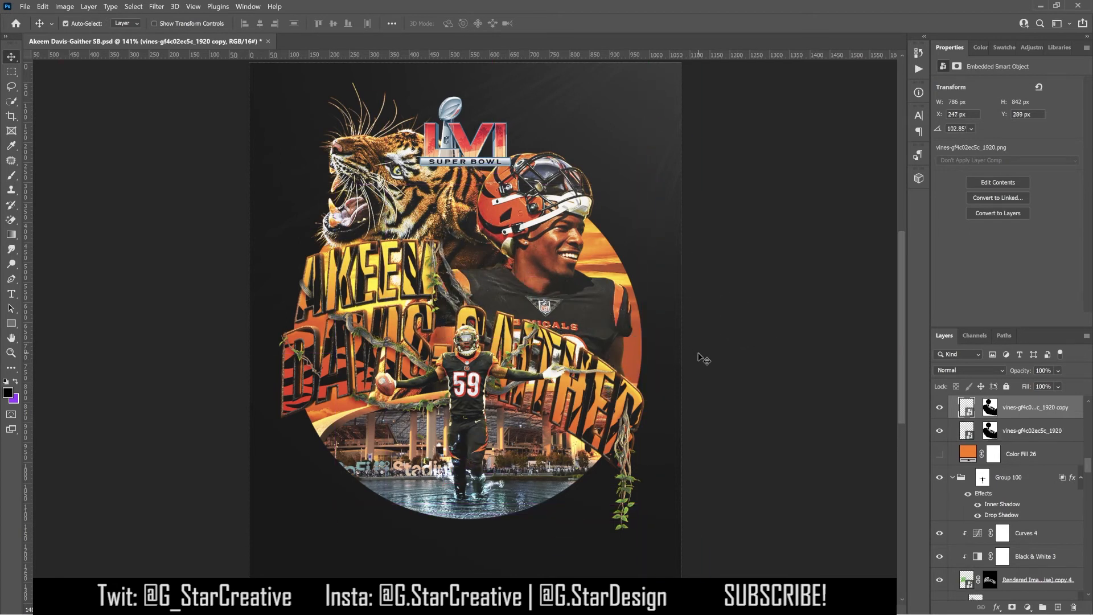
click(990, 407)
key(alt+BackSpace)
key(b)
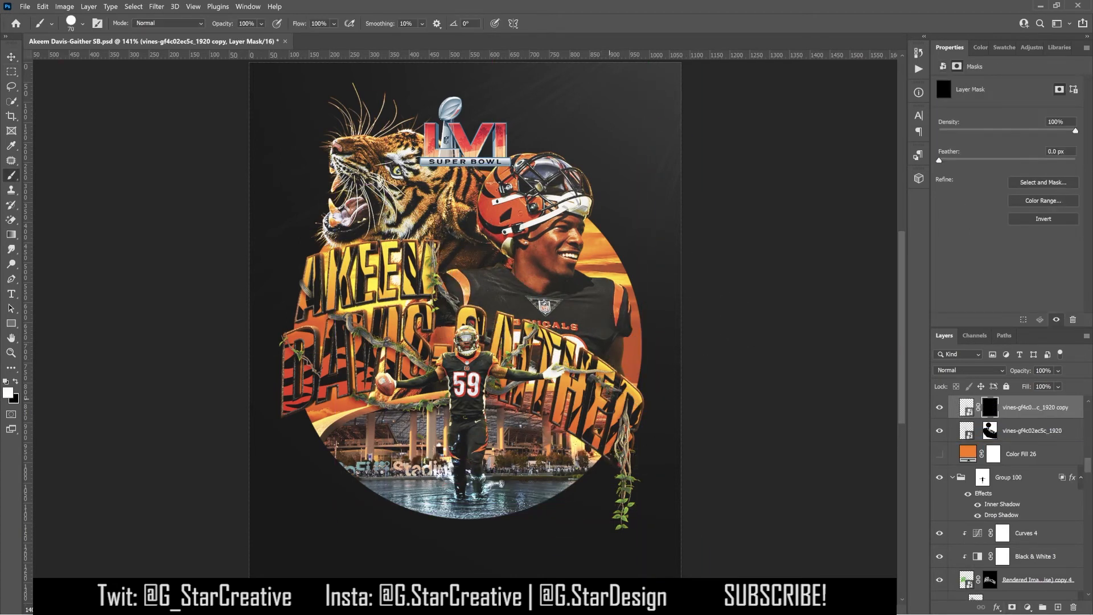
Reveal a bit of the branch copy between the last letters of GAITHER with a white 15 px brush
scroll(637, 440, up, 5)
key(bracketleft)
key(bracketleft)
key(bracketleft)
key(bracketleft)
key(bracketleft)
key(bracketleft)
key(bracketleft)
key(bracketleft)
key(bracketleft)
drag(563, 289, 548, 314)
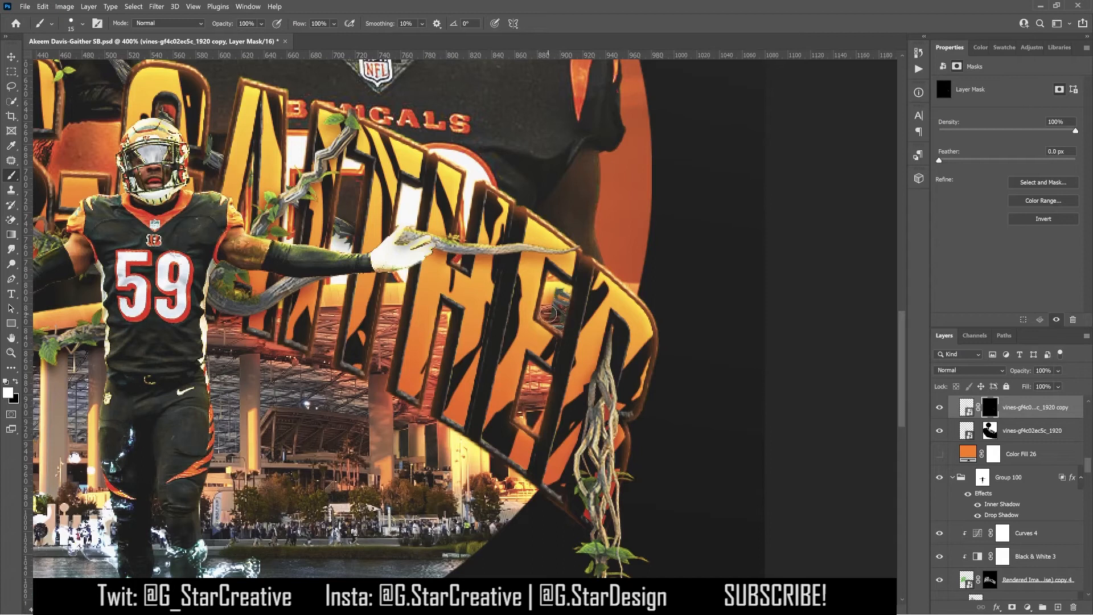
key(ctrl+0)
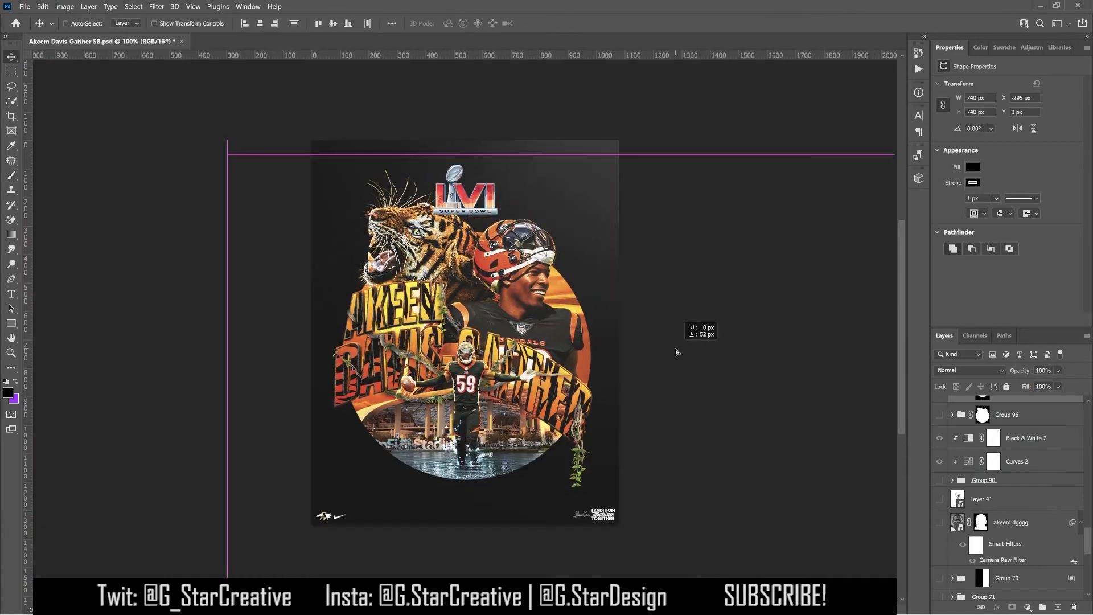
Lower the composition on the canvas and scale the Super Bowl LVI logo to 1.70%, centred above the artwork
drag(675, 350, 674, 313)
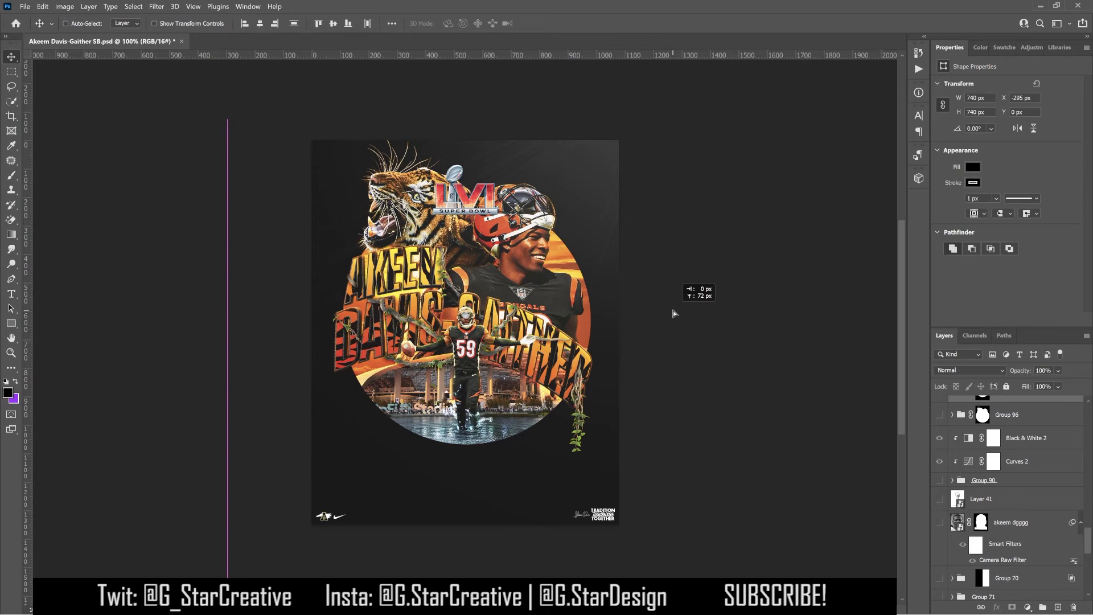
drag(673, 313, 674, 360)
ctrl+click(473, 194)
key(ctrl+t)
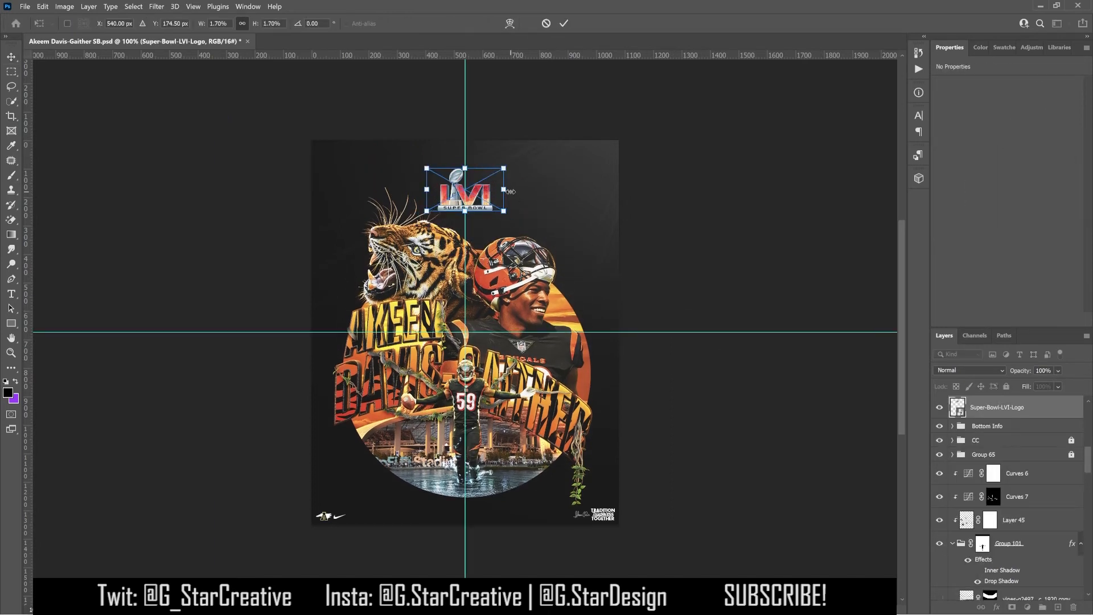
key(Return)
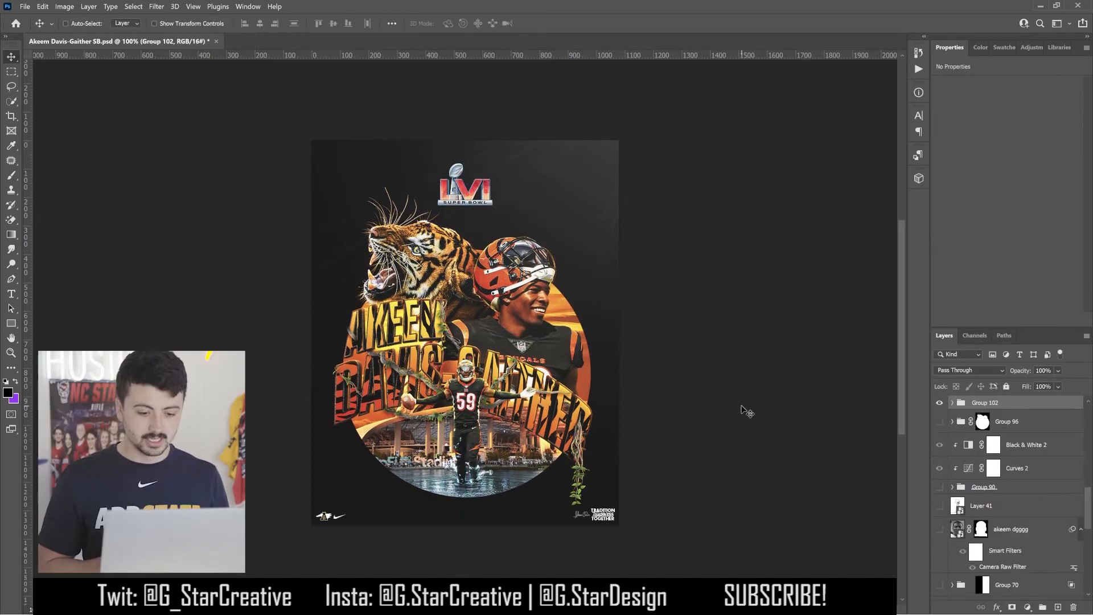
Move the composition up and set the Super Bowl LVI and Yosef logos side by side below the circle
drag(689, 378, 683, 325)
ctrl+click(473, 194)
drag(501, 273, 505, 488)
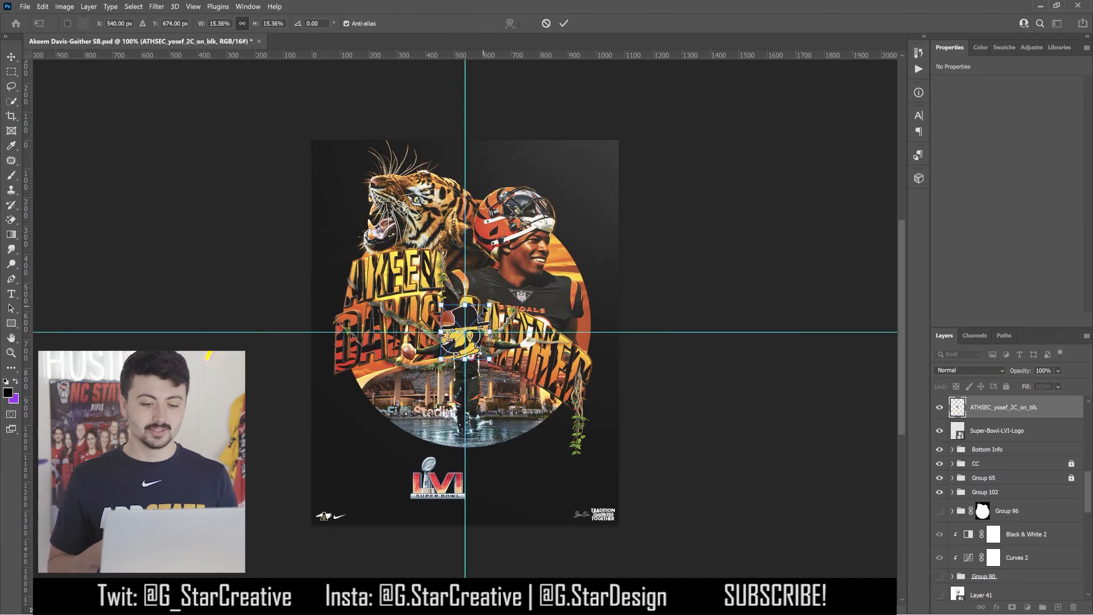
drag(470, 308, 507, 457)
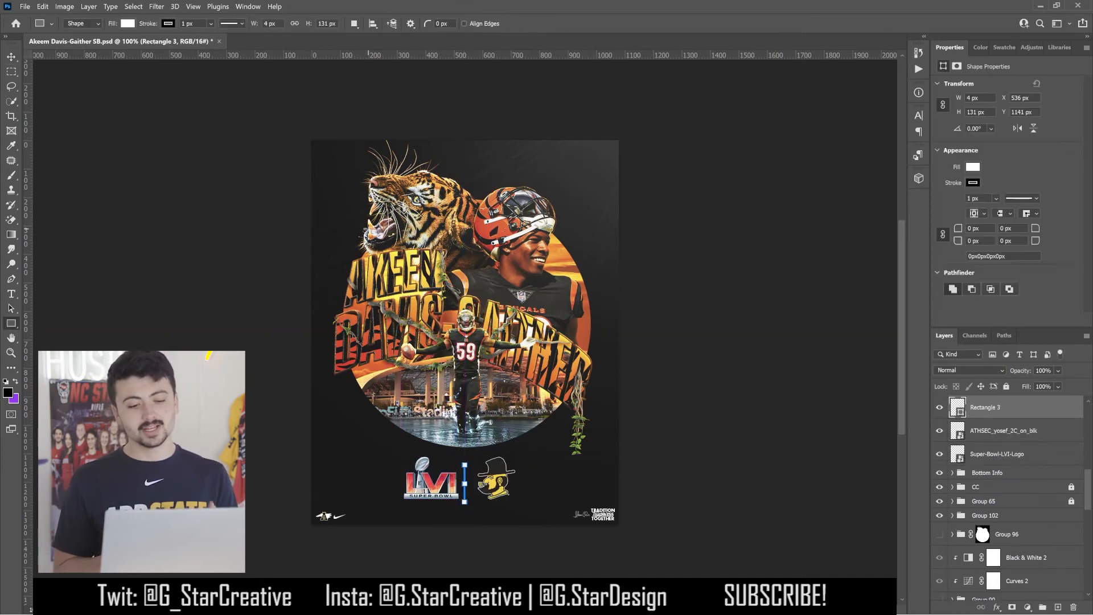
Remove the white divider's stroke, and move the divider with both logos, scaled down, to the poster's upper-right corner
click(168, 24)
click(93, 43)
click(11, 57)
key(ctrl+;)
shift+click(997, 454)
drag(512, 483, 615, 175)
key(ctrl+t)
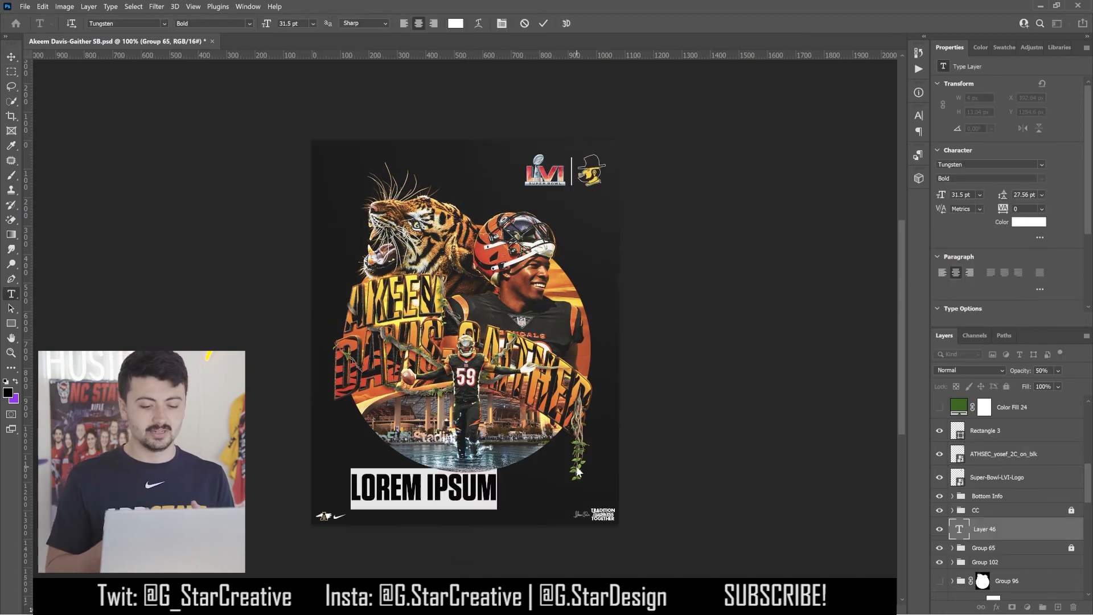
Add the text AKEEM DAVIS-GAITHER in NTF-Grand Regular at 12 pt
text(AKEEM DAVIS-G)
click(165, 24)
click(143, 85)
click(266, 23)
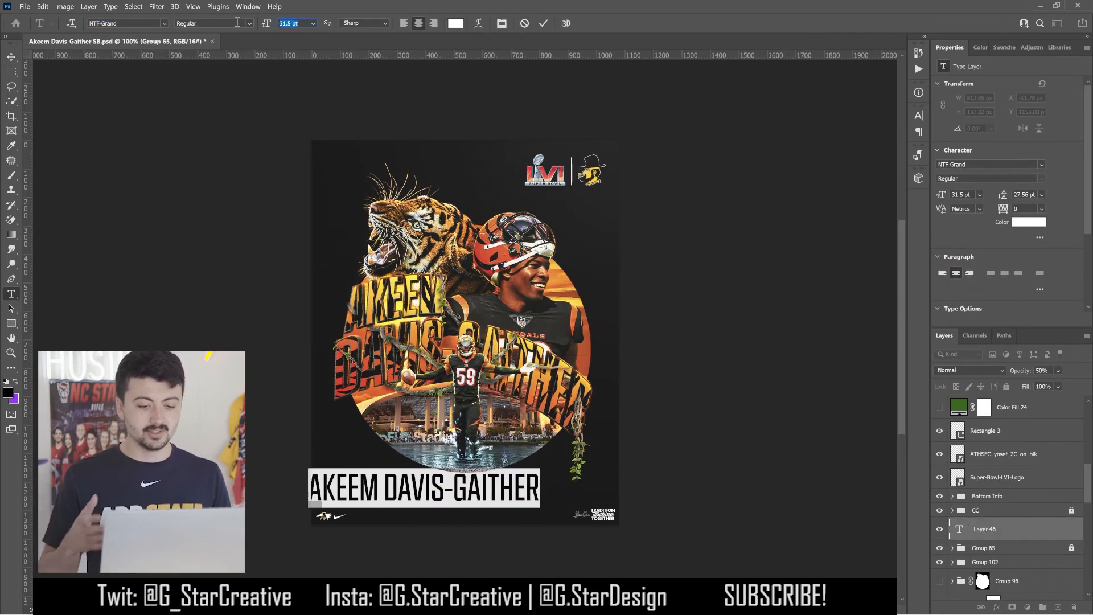
text(12)
key(Return)
key(ctrl+Return)
Centre the name text below the circle, hide the guides and save the document
key(v)
drag(511, 446, 504, 448)
key(ctrl+semicolon)
key(ctrl+s)
Set the name text's tracking to 300
double_click(960, 529)
click(918, 116)
double_click(878, 157)
text(20)
key(Return)
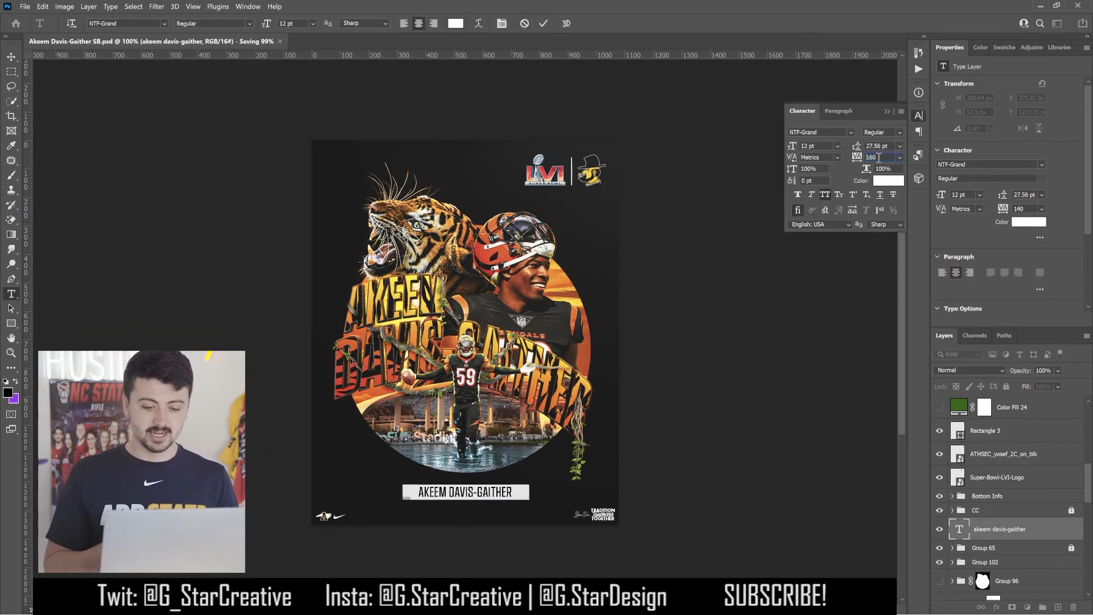
text(300)
key(Return)
key(ctrl+Return)
key(v)
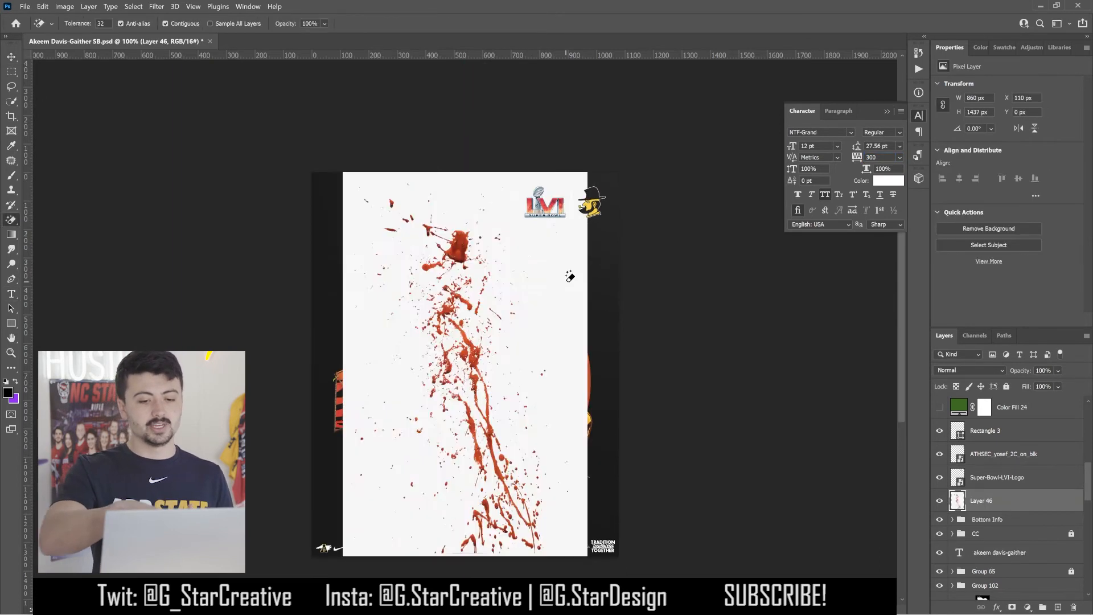
Erase the white background of the red splatter layer with the Magic Eraser
click(483, 387)
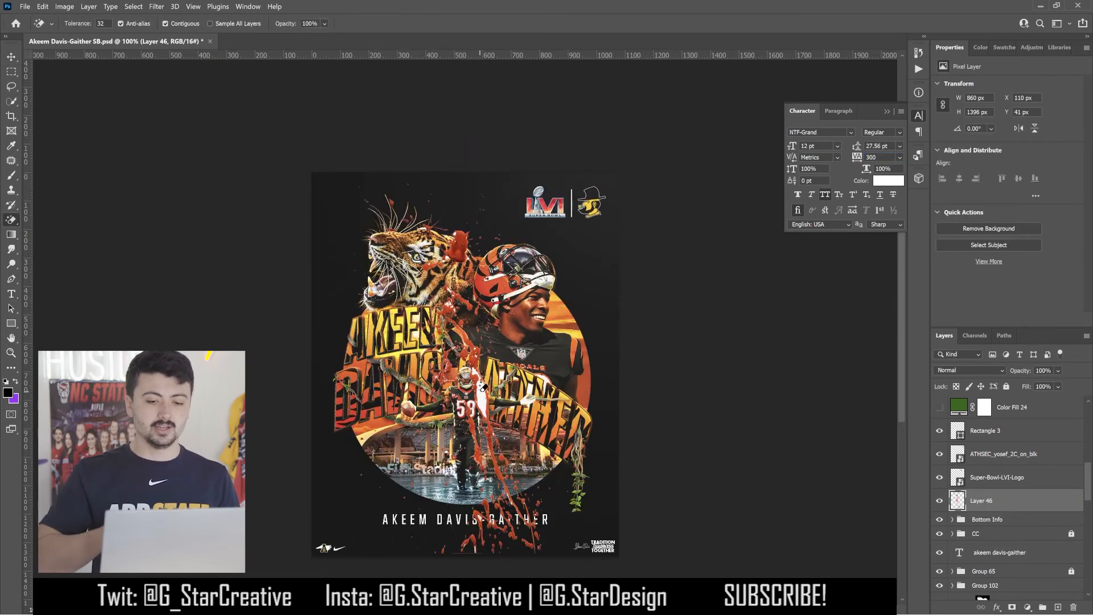
Try a light blue Color Overlay on the splatter layer with Linear Dodge (Add) blending and reduced opacity
double_click(1048, 506)
click(657, 425)
click(898, 298)
mouse_move(789, 387)
mouse_down()
mouse_move(789, 406)
mouse_move(789, 396)
mouse_up()
click(890, 324)
key(Down)
key(Down)
key(Down)
key(Down)
key(Down)
key(Down)
key(Down)
key(Down)
key(Down)
key(Down)
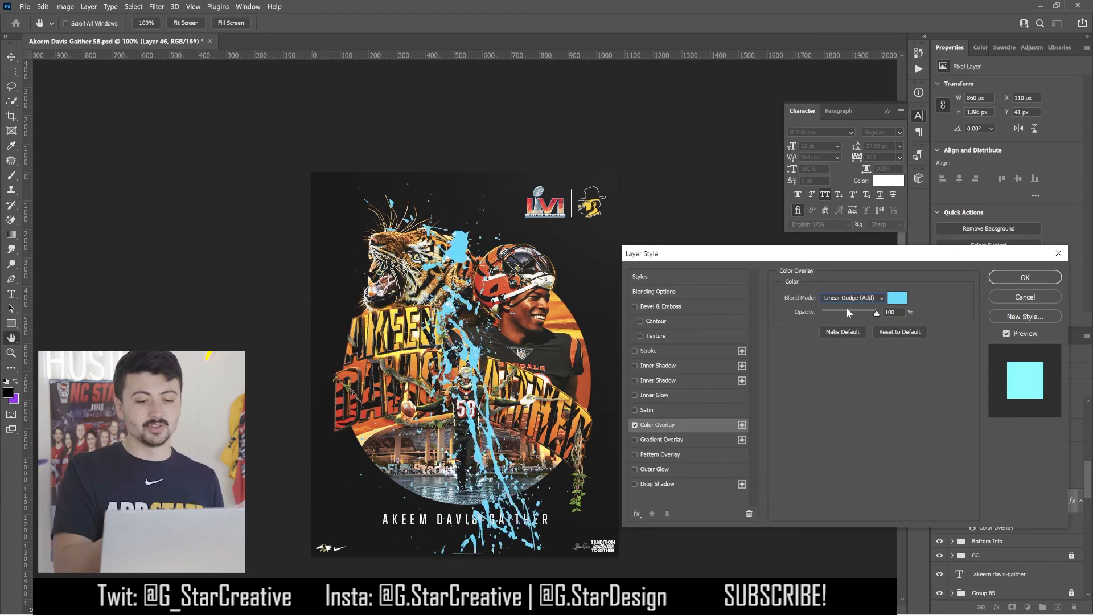
drag(878, 312, 858, 312)
key(Return)
Try the splatter as a smart object with a clipped Curves, and discard the adjustment and the blue recolouring
right_click(1011, 498)
click(1011, 499)
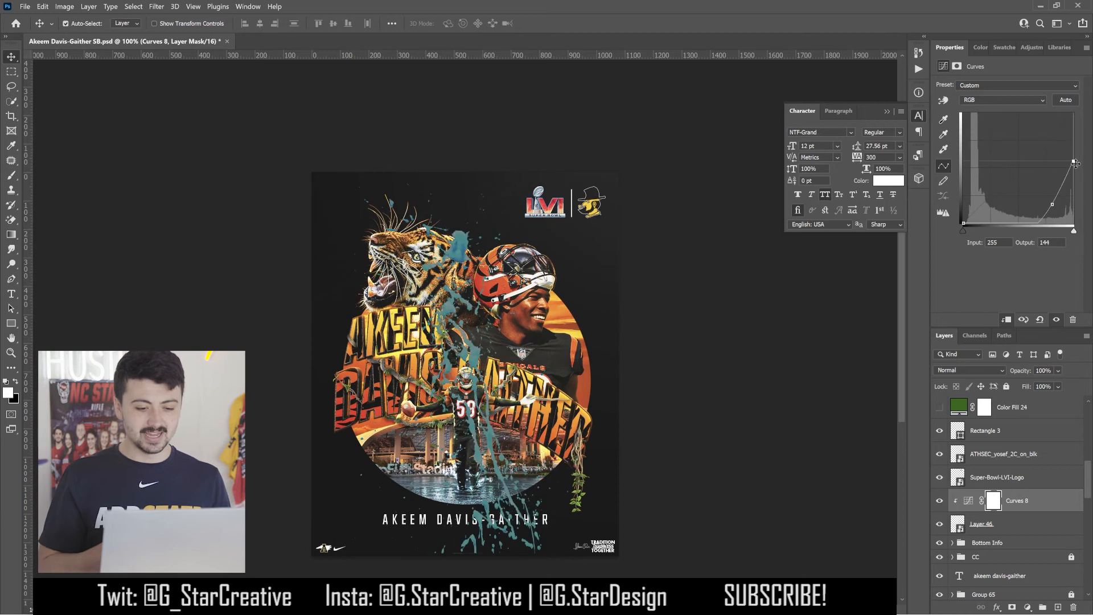
key(Delete)
drag(979, 515, 1073, 607)
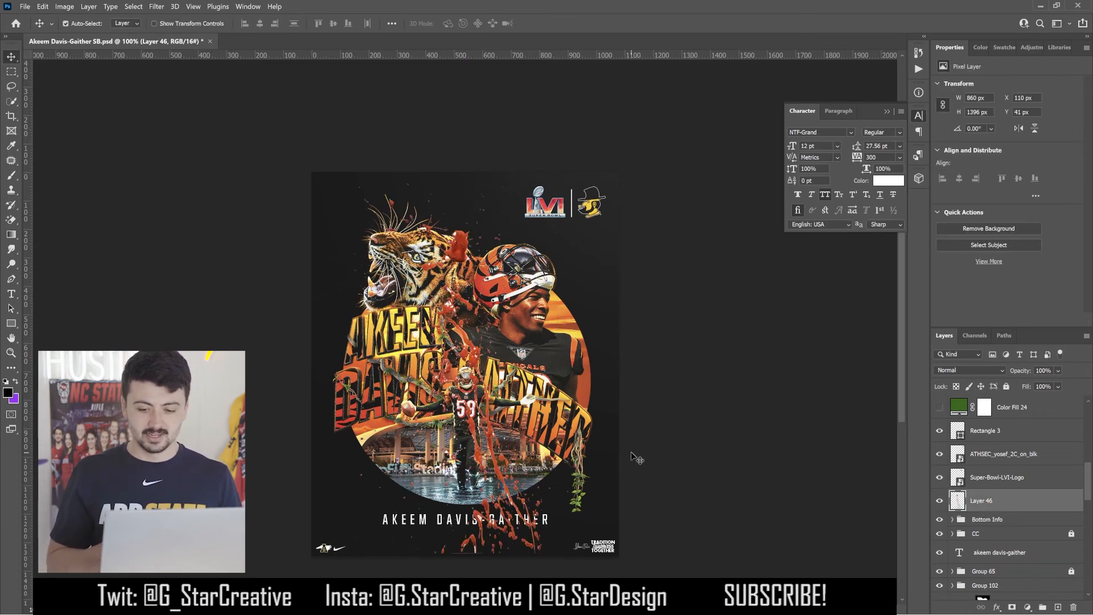
Position the red splatter between the tiger and the player, and convert its layer to a smart object
drag(631, 452, 630, 385)
key(b)
drag(343, 488, 349, 504)
key(ctrl+z)
click(1011, 607)
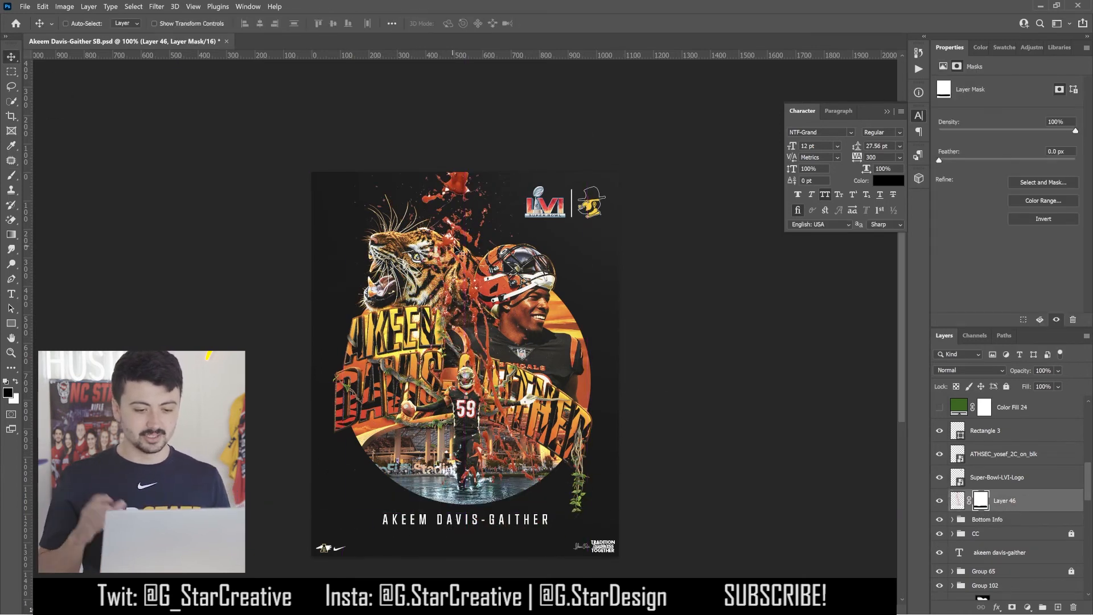
drag(454, 248, 458, 308)
right_click(1019, 499)
click(979, 194)
Clip a Black & White adjustment to the splatter layer with Reds at 123
click(1032, 48)
click(971, 93)
alt+click(1005, 511)
drag(1004, 127, 1031, 127)
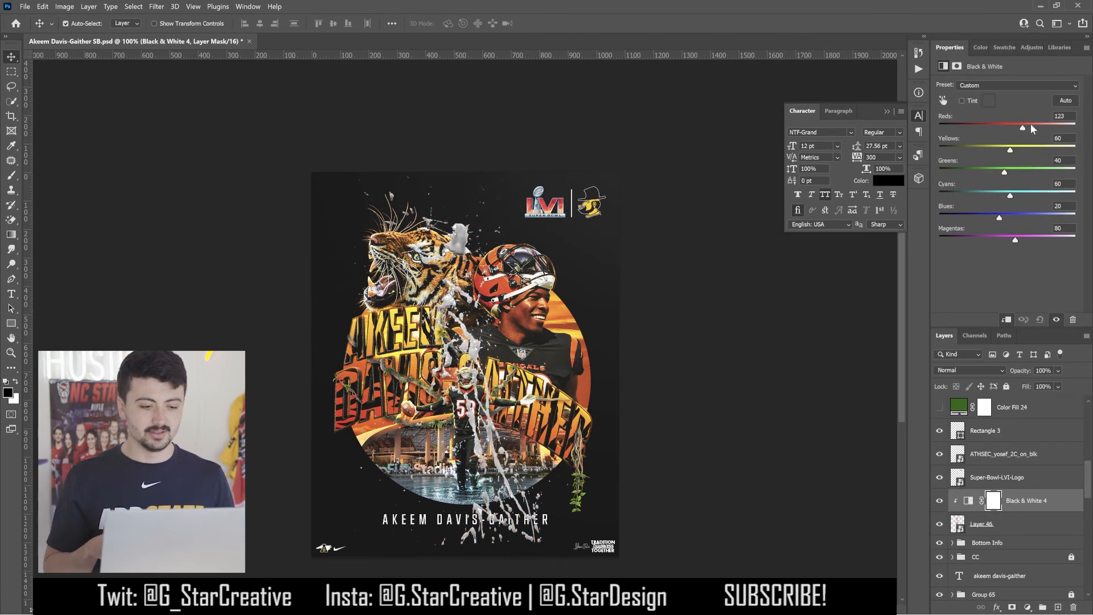
Shrink the splatter to fit beside the tiger's open mouth and add a layer mask to it
click(981, 524)
key(ctrl+t)
scroll(509, 322, up, 2)
scroll(508, 322, up, 2)
drag(508, 322, 299, 185)
key(Return)
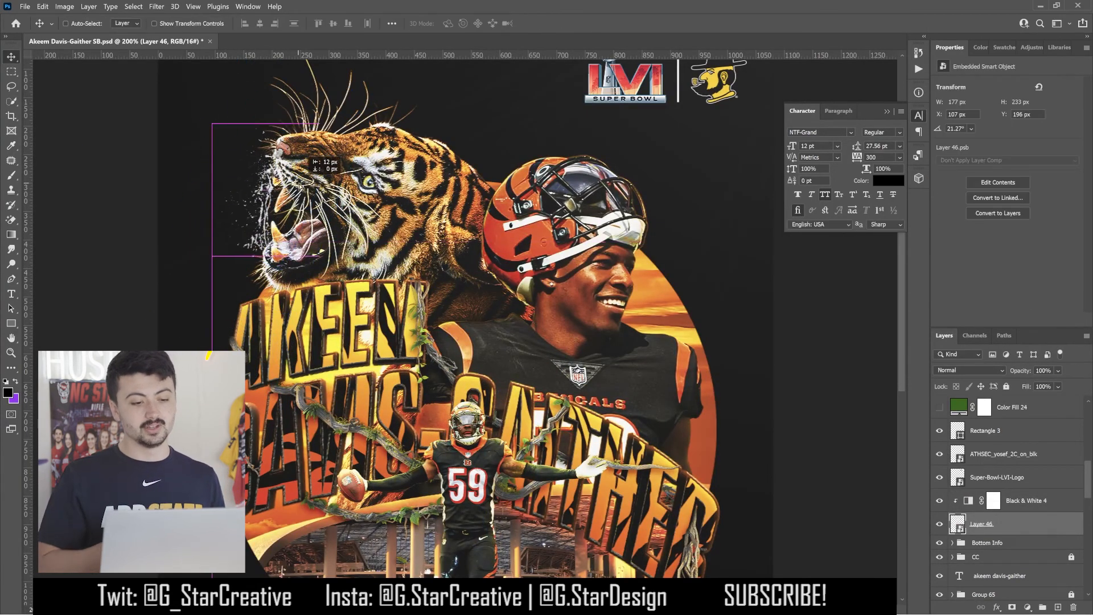
key(b)
click(1011, 607)
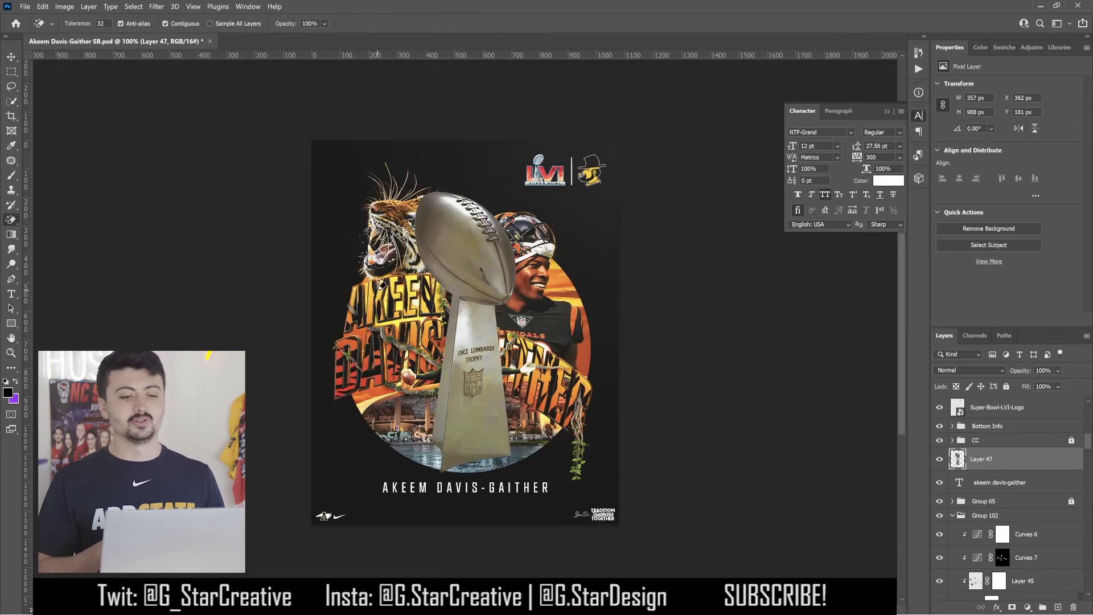
Recolour the trophy layer light orange and add a Gradient Overlay in Overlay mode at 70° and 108% scale
right_click(1025, 501)
click(888, 153)
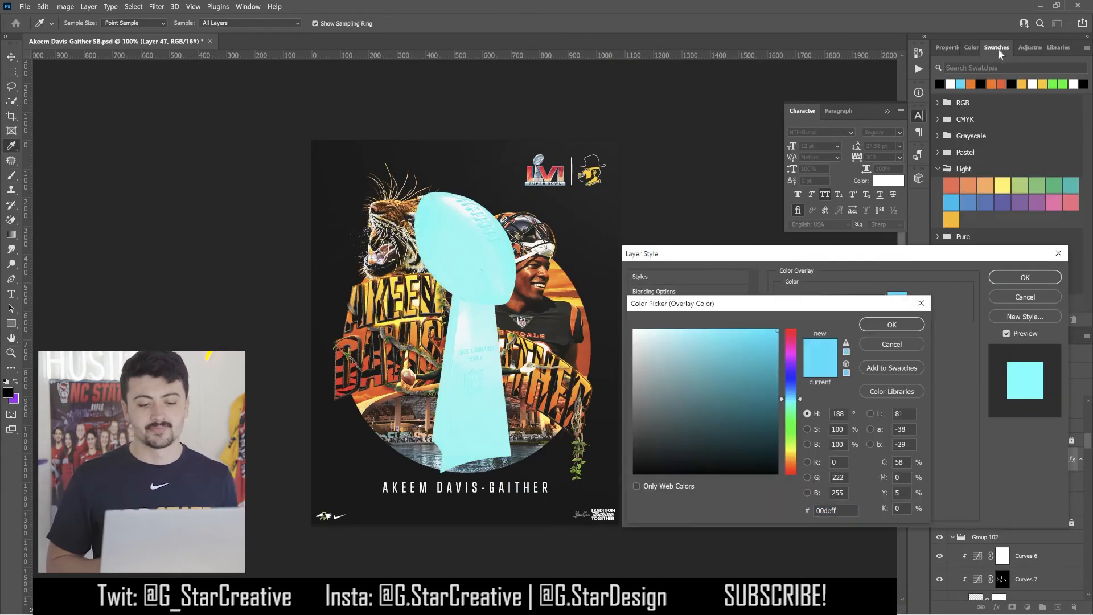
click(893, 317)
click(1024, 278)
click(662, 439)
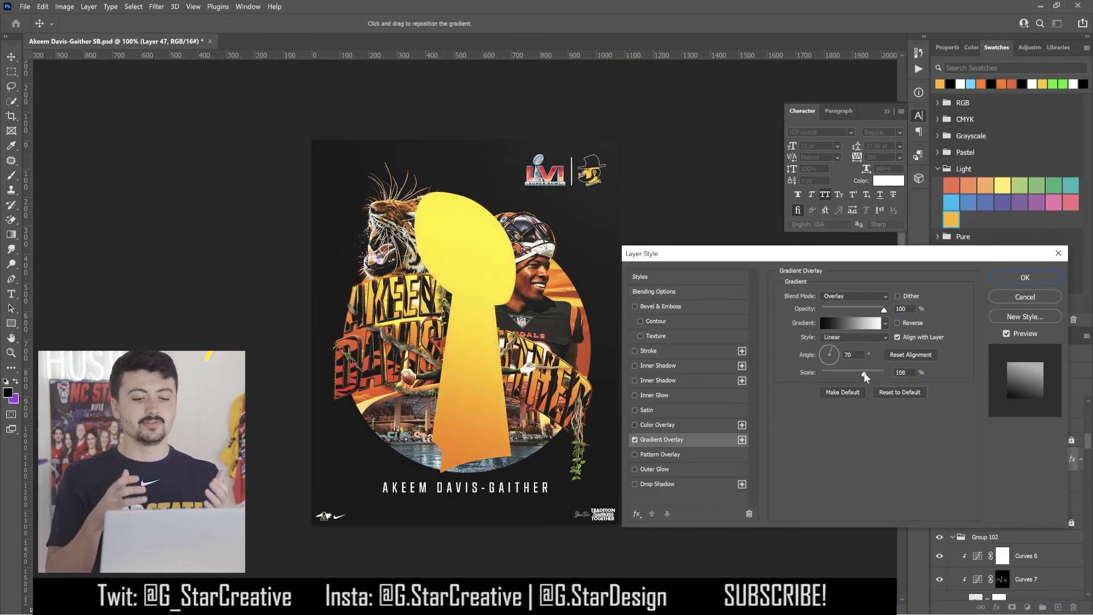
click(1025, 277)
Try masking the artwork group with an enlarged copy of the trophy silhouette
key(ctrl+j)
key(ctrl+t)
drag(483, 192, 495, 331)
key(Return)
click(939, 459)
scroll(1008, 484, down, 5)
click(962, 465)
click(998, 465)
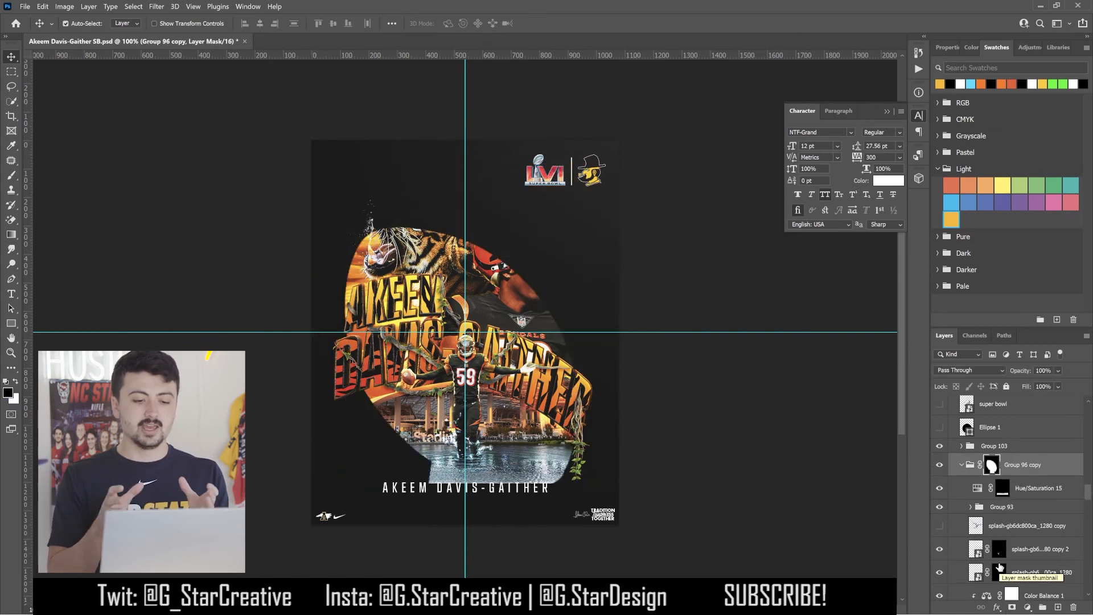
Undo the trophy mask and reposition the enlarged trophy silhouette over the artwork
key(ctrl+z)
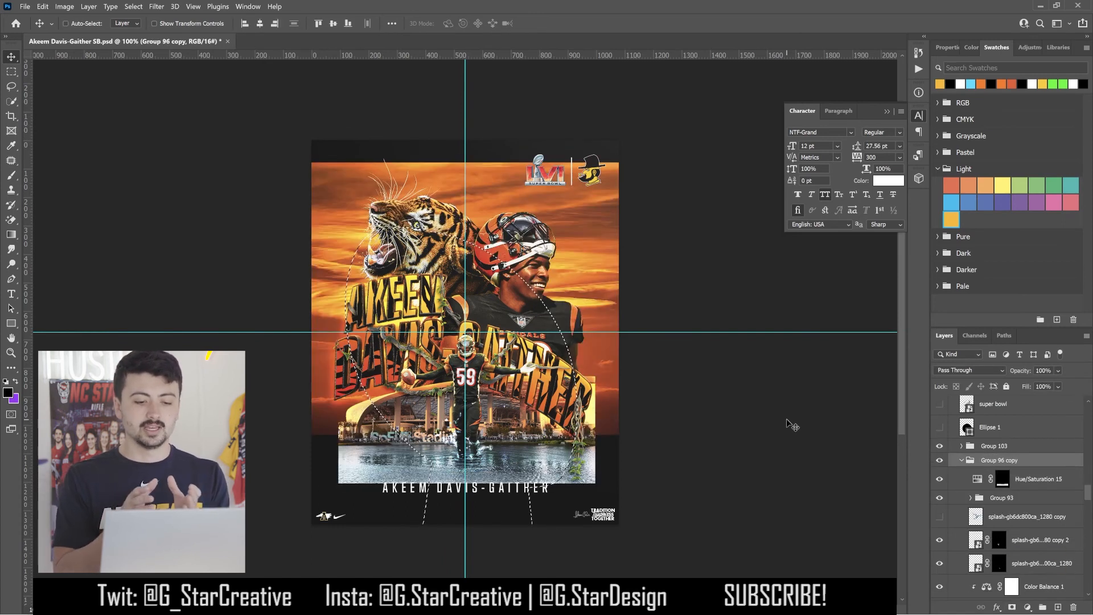
key(ctrl+z)
key(ctrl+z)
key(6)
key(6)
drag(704, 387, 725, 399)
key(0)
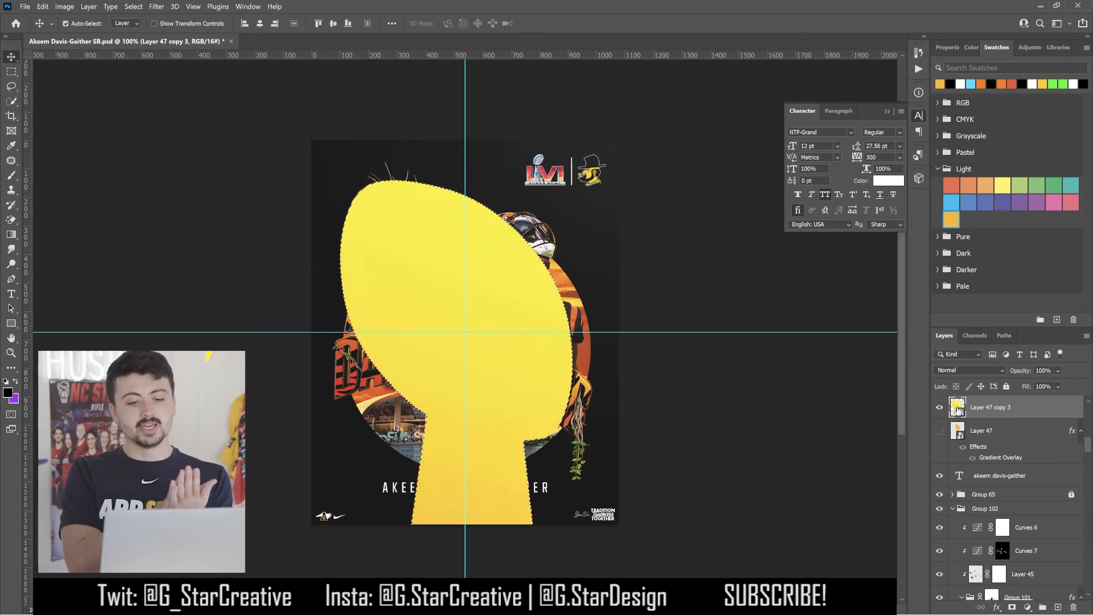
Duplicate the artwork group and replace the copy's mask with the enlarged trophy silhouette
ctrl+click(957, 406)
click(939, 406)
scroll(1002, 484, down, 5)
click(961, 483)
click(1016, 488)
click(939, 507)
right_click(991, 483)
click(1000, 506)
click(1011, 607)
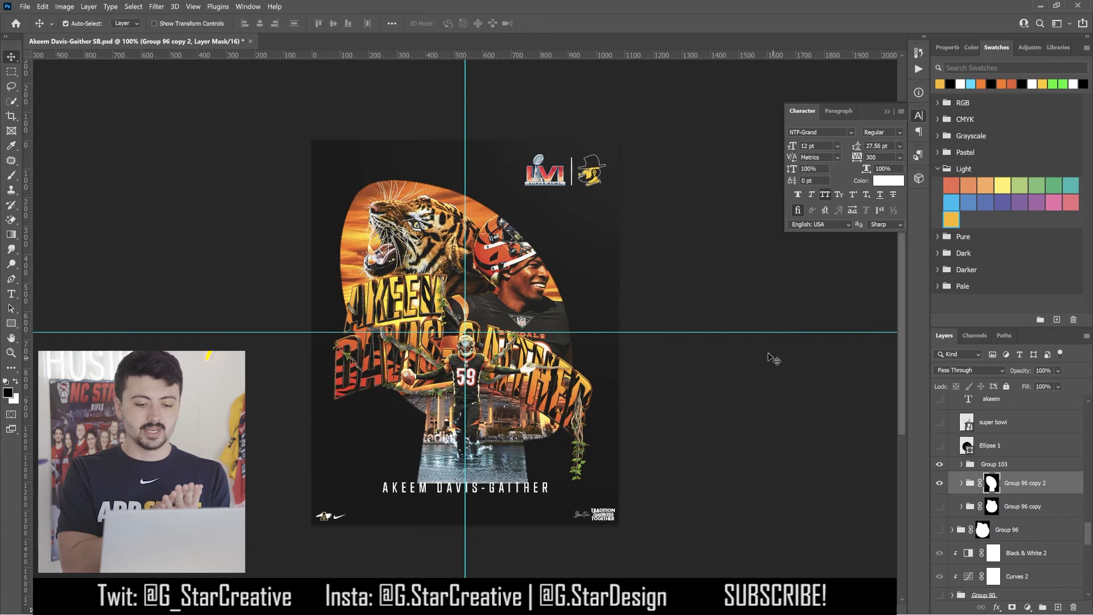
Paint white on the group's mask inside the player cutout's outline to reveal his whole helmet and shoulders
click(538, 281)
scroll(1002, 512, up, 3)
ctrl+click(999, 461)
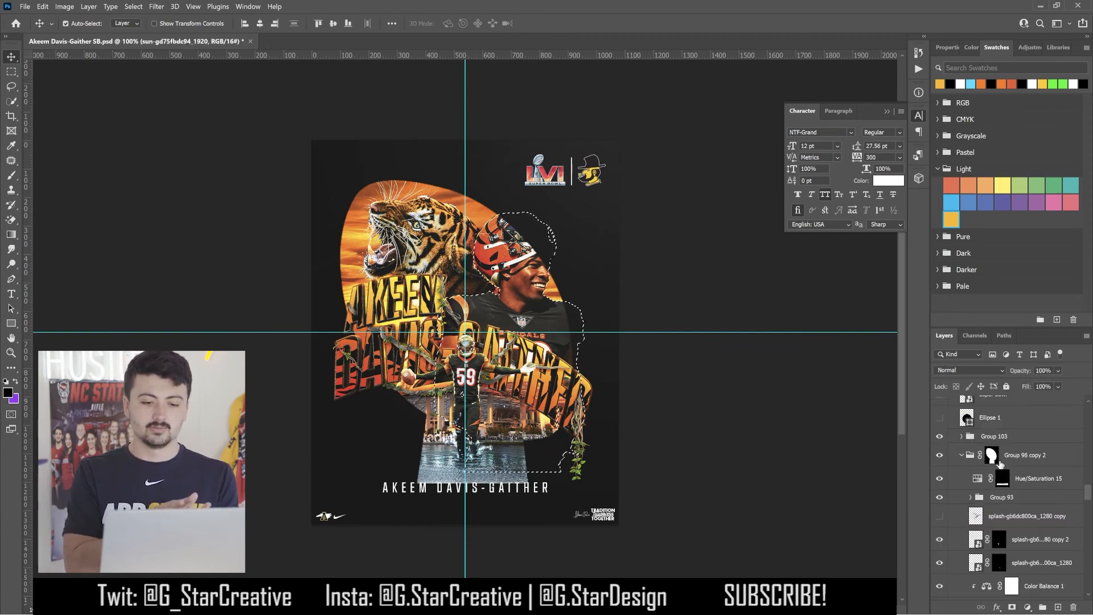
click(994, 459)
key(b)
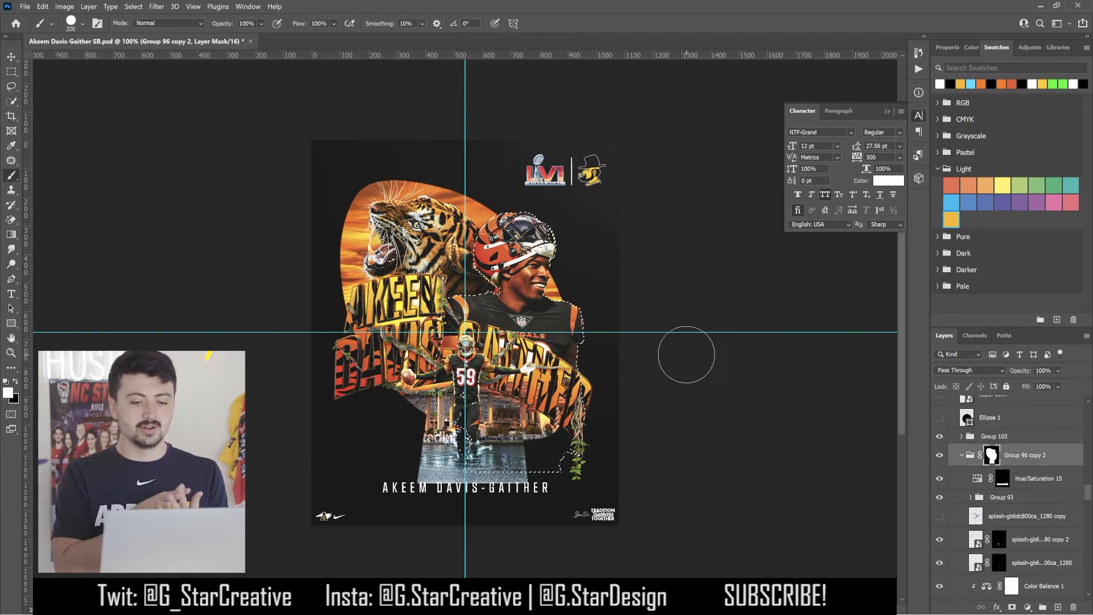
key(ctrl+d)
Load the tiger cutout's outline as a selection for editing the artwork group's mask
key(v)
click(421, 245)
ctrl+click(989, 544)
scroll(1025, 464, up, 10)
scroll(1025, 463, down, 5)
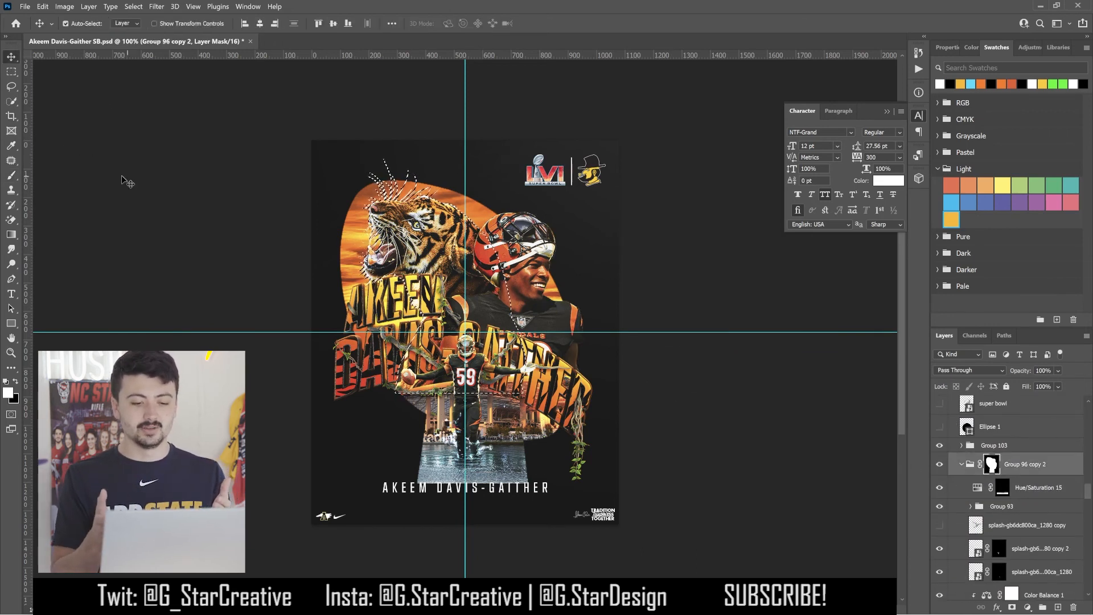
Place the football image over the artwork, flip it horizontally and adjust its size and position
drag(479, 20, 619, 342)
key(Return)
click(43, 7)
mouse_move(62, 248)
click(219, 443)
drag(493, 407, 483, 430)
key(ctrl+t)
drag(618, 357, 605, 359)
drag(501, 409, 501, 377)
key(Return)
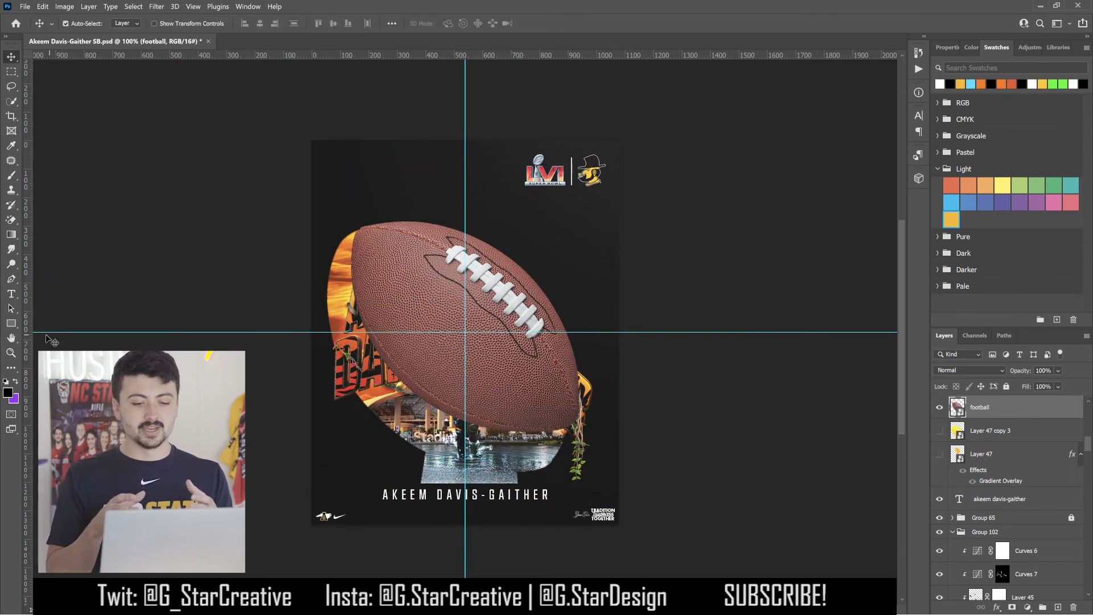
Shape the white rectangle below the football into a trophy base that widens toward its bottom
drag(539, 569, 540, 570)
key(v)
drag(499, 410, 477, 410)
key(ctrl+t)
drag(520, 570, 610, 570)
drag(411, 571, 323, 569)
drag(511, 368, 512, 401)
drag(551, 493, 546, 491)
key(Return)
Duplicate the football and the white base, and convert the copies into one smart object
shift+click(996, 431)
key(ctrl+j)
right_click(996, 431)
click(879, 275)
Try trimming the artwork group's mask to the combined football and base silhouette
ctrl+click(957, 407)
drag(940, 408, 939, 454)
scroll(1025, 512, down, 10)
click(992, 437)
key(ctrl+shift+i)
key(Delete)
key(ctrl+z)
key(ctrl+z)
key(ctrl+z)
key(ctrl+z)
key(ctrl+z)
key(ctrl+z)
Enlarge the combined football and base silhouette slightly
key(ctrl+t)
mouse_move(582, 222)
mouse_down()
mouse_move(608, 194)
mouse_move(599, 190)
mouse_move(588, 232)
mouse_up()
key(Return)
Replace the artwork group's mask with the enlarged football and base silhouette
ctrl+click(958, 407)
click(940, 408)
scroll(1007, 476, down, 15)
right_click(993, 459)
click(1003, 483)
click(1012, 607)
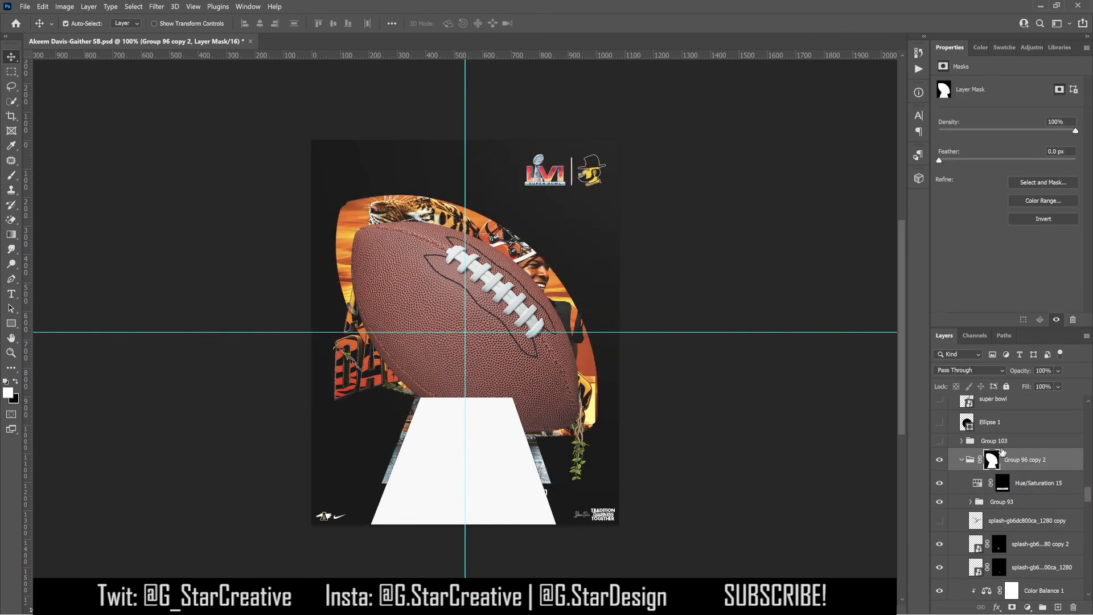
Hide the separate football and white base layers
click(535, 364)
click(939, 407)
scroll(951, 456, up, 4)
click(939, 477)
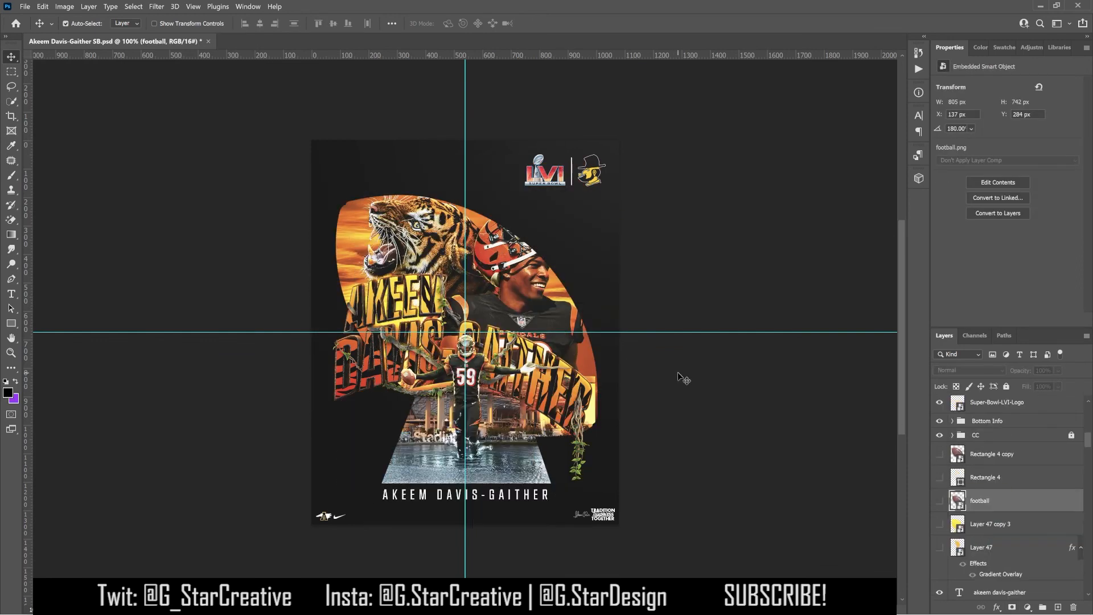
Flip the combined football and base silhouette horizontally, and mask the artwork group again with the flipped shape
click(939, 454)
scroll(1002, 467, up, 1)
click(991, 482)
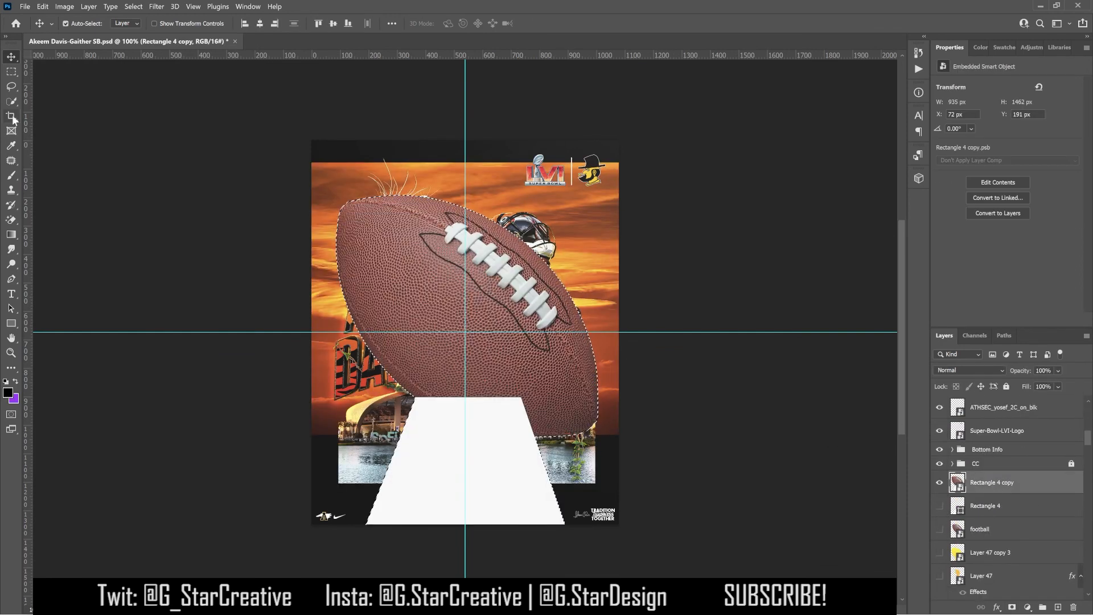
click(42, 7)
mouse_move(102, 249)
click(222, 441)
click(939, 482)
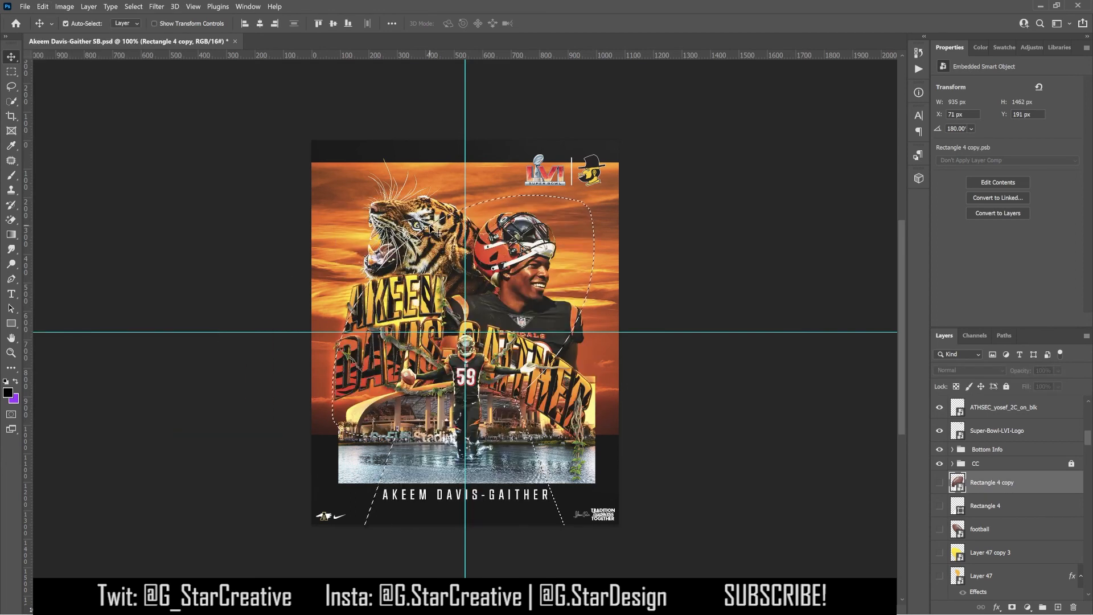
scroll(1002, 483, down, 5)
click(997, 511)
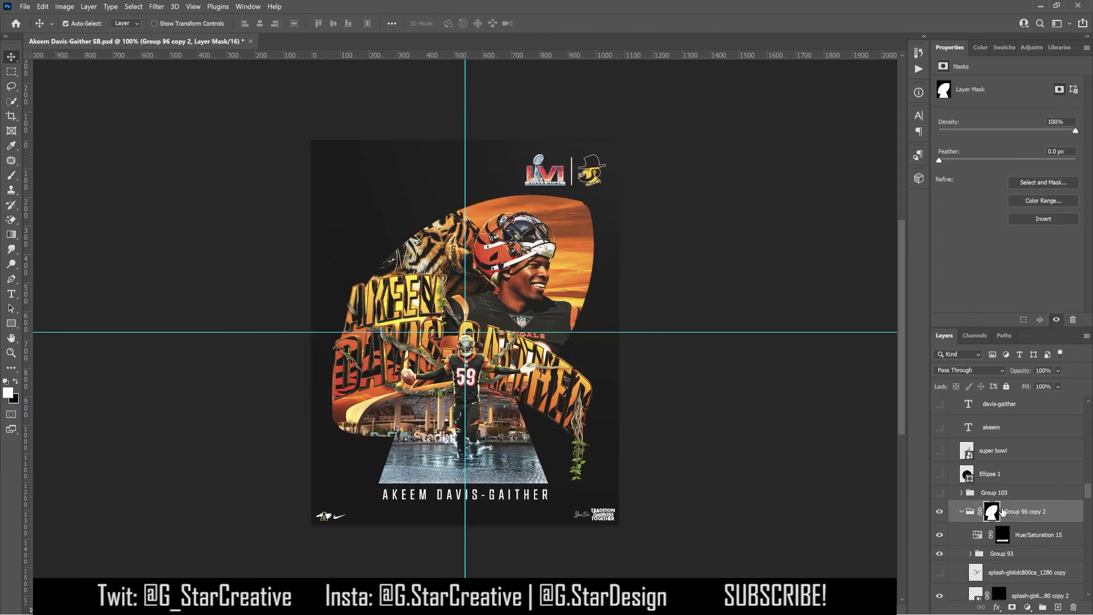
Extend the artwork group's mask so the water base widens on its right side
ctrl+click(588, 275)
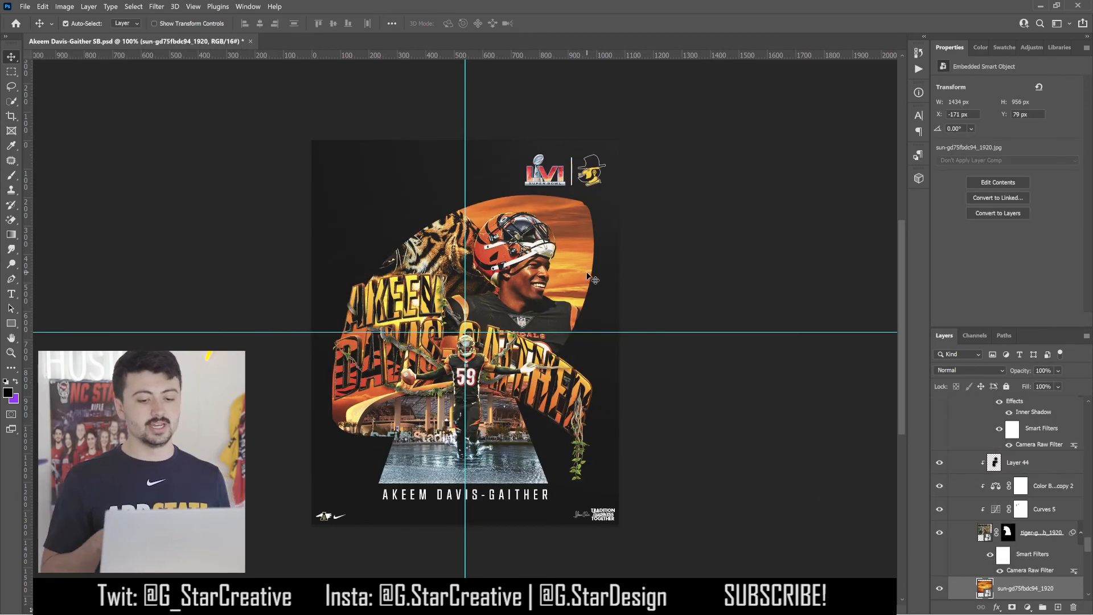
click(528, 447)
scroll(993, 500, up, 3)
ctrl+click(992, 500)
key(ctrl+d)
click(992, 501)
key(b)
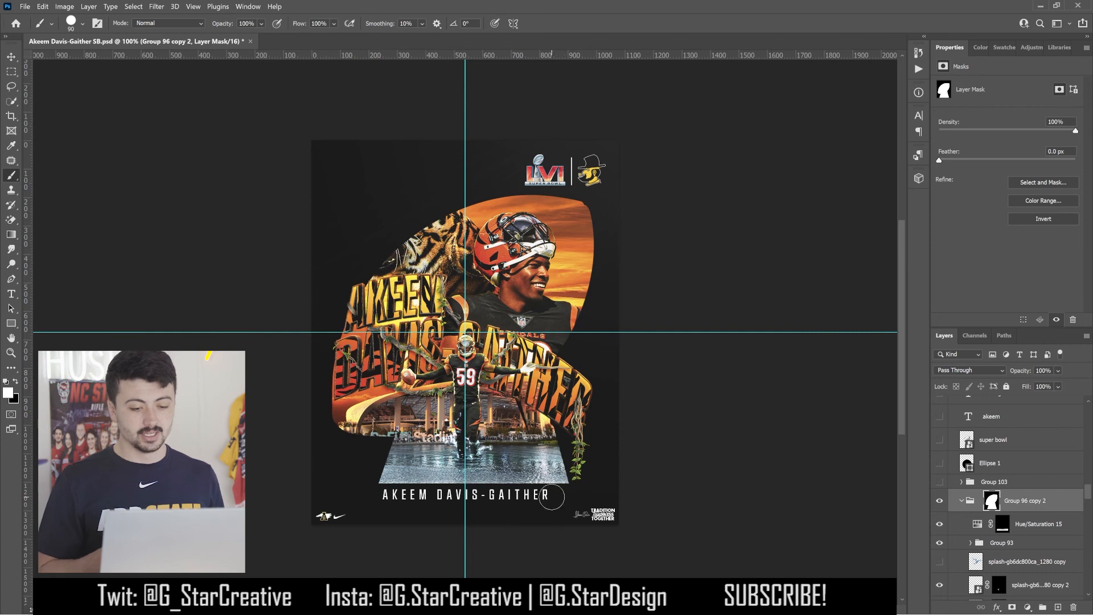
Undo the last stroke on the group's mask and reduce the brush size to 35 px
key(ctrl+z)
key(ctrl+plus)
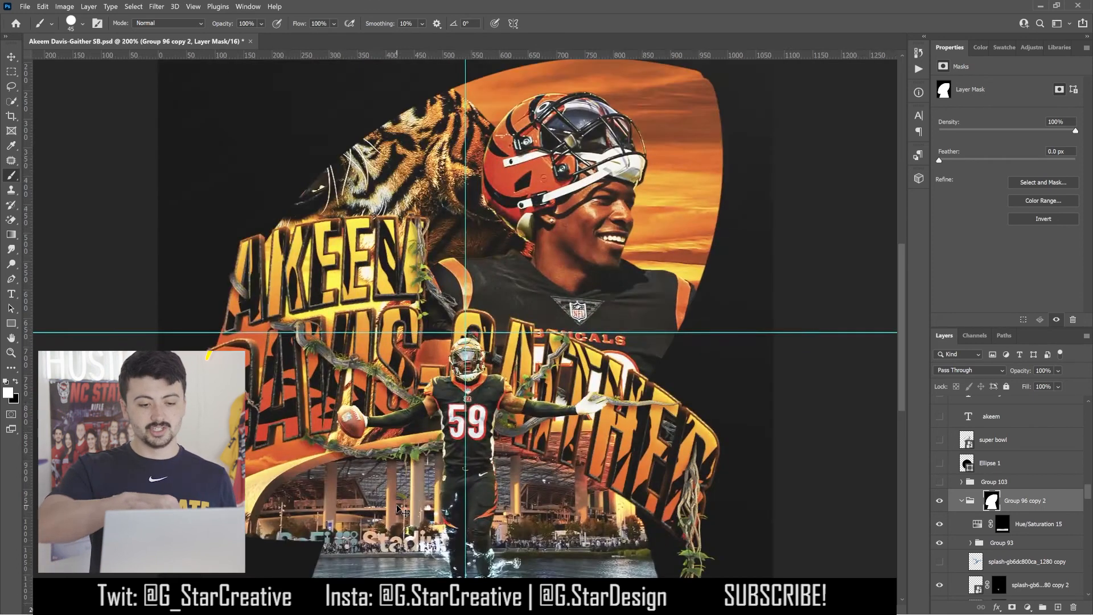
key(ctrl+minus)
key(bracketleft)
key(bracketleft)
key(bracketleft)
key(bracketleft)
key(bracketleft)
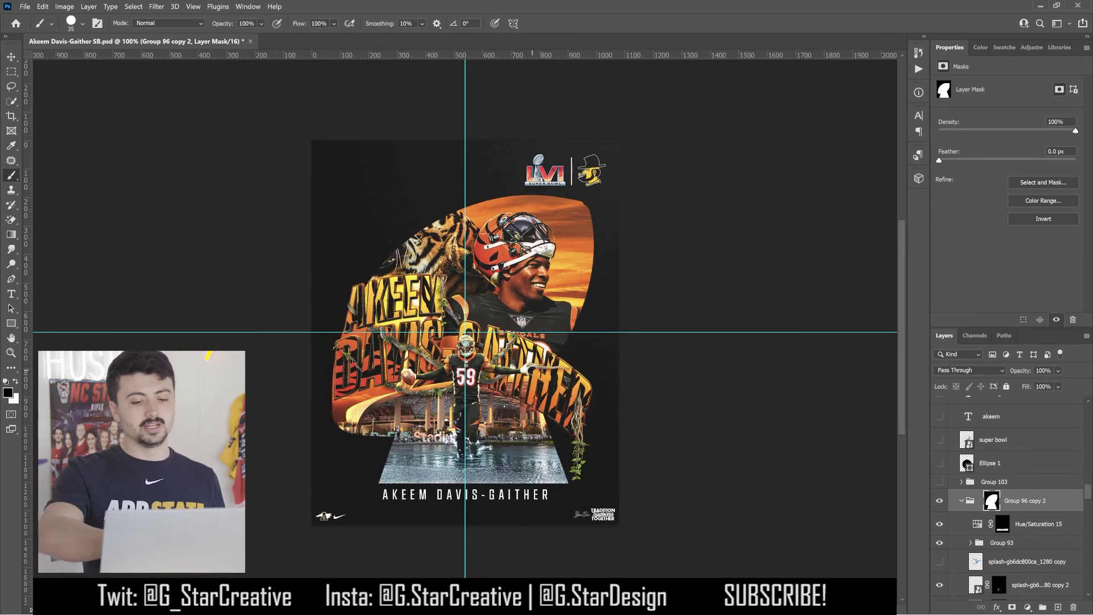
Reveal the whole tiger head by painting on the group's mask inside the tiger cutout's outline
key(v)
click(427, 242)
scroll(1019, 512, down, 5)
ctrl+click(978, 446)
scroll(1002, 501, up, 10)
click(991, 581)
key(b)
mouse_move(438, 217)
mouse_down()
mouse_move(352, 220)
mouse_move(379, 256)
mouse_up()
key(ctrl+d)
Rotate the curved lettering layers together by about -1.5° and shift them slightly left
key(v)
key(ctrl+t)
scroll(1019, 484, up, 3)
click(1027, 400)
shift+click(1032, 523)
key(ctrl+t)
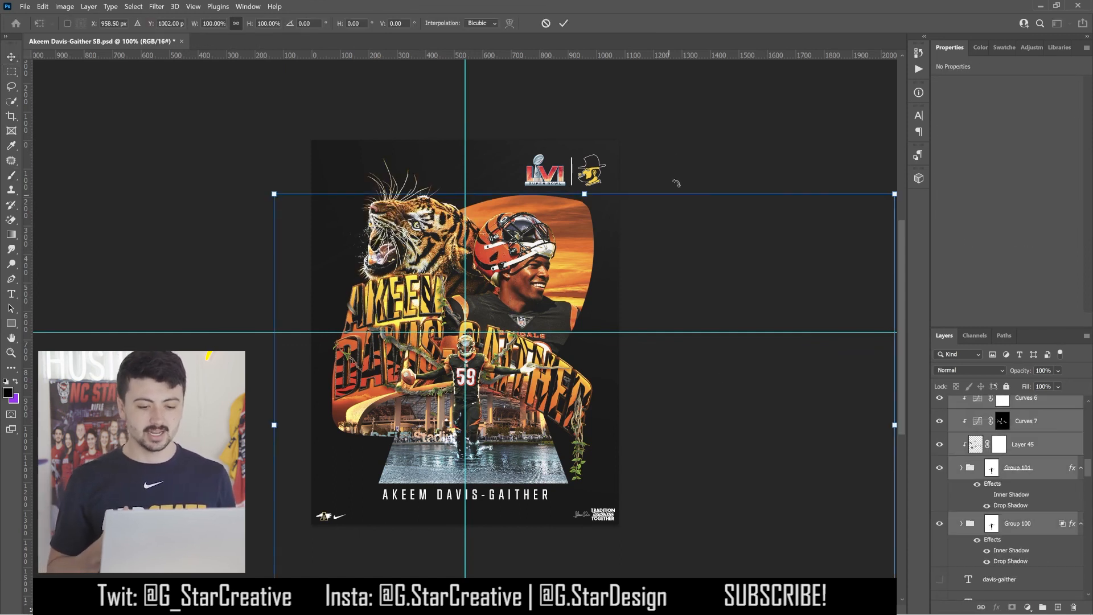
drag(676, 183, 674, 156)
drag(623, 282, 616, 283)
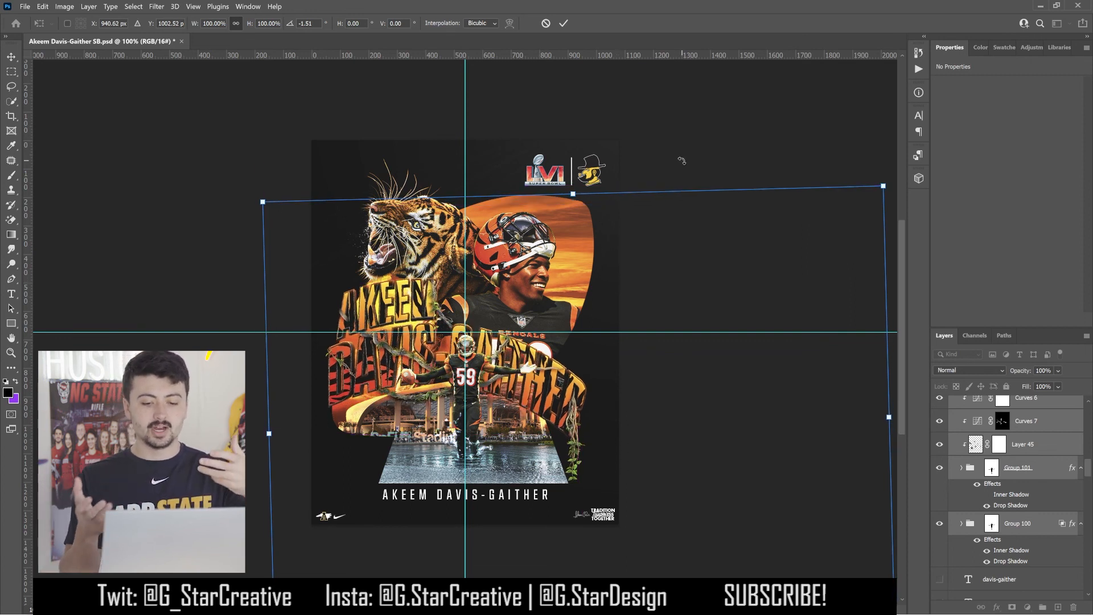
key(Return)
Touch up the artwork group's mask around the water base with a 20 px brush
key(b)
key(ctrl+equal)
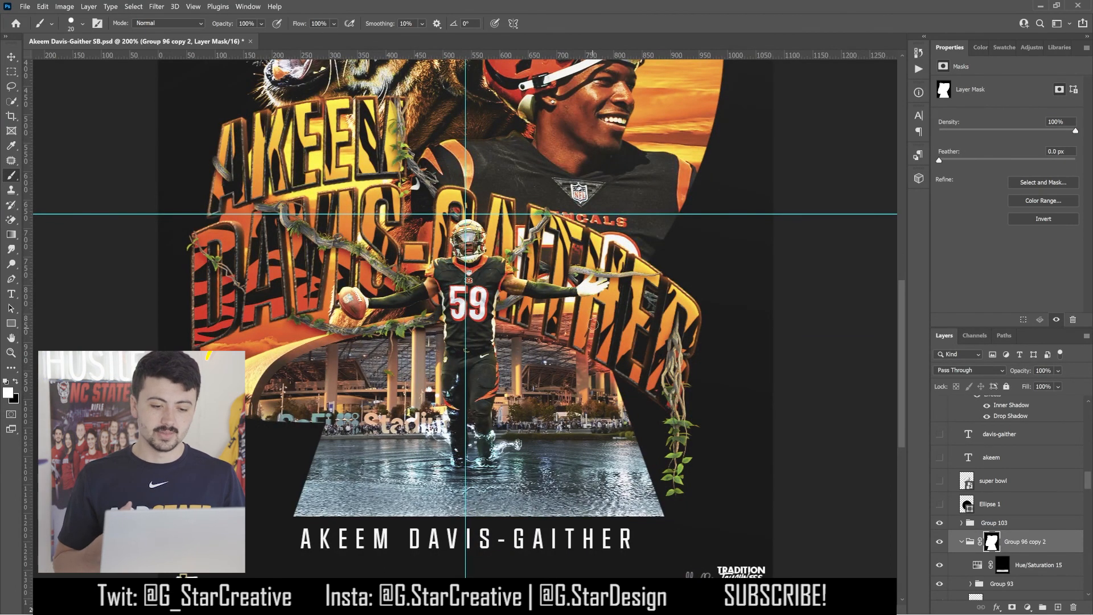
scroll(592, 328, down, 2)
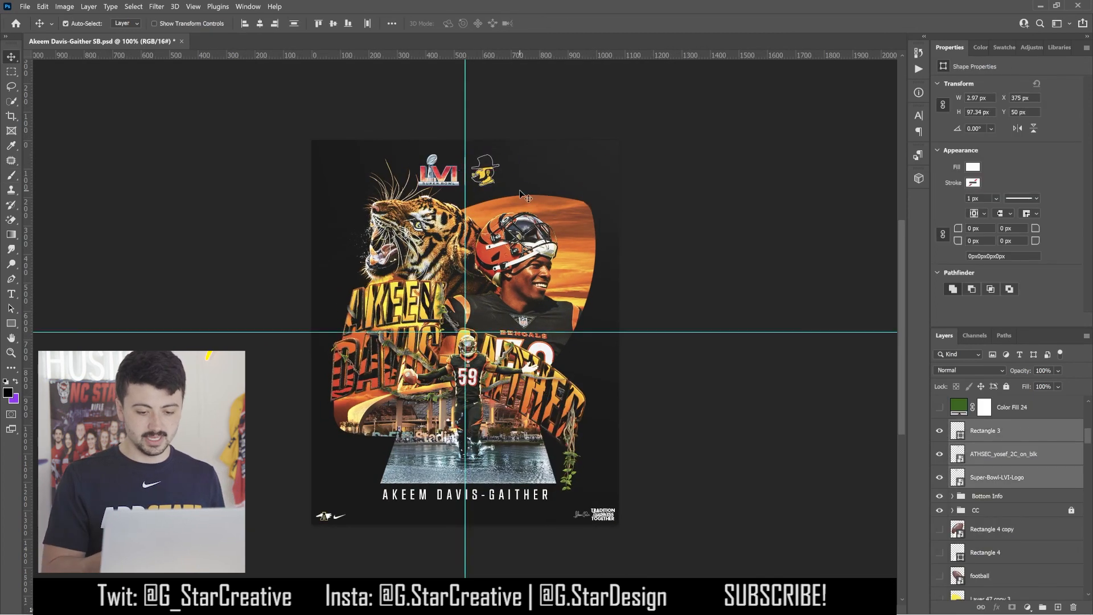
Shrink the centred logo lockup and swap the Super Bowl LVI and Yosef logos on either side of the divider
drag(525, 196, 501, 175)
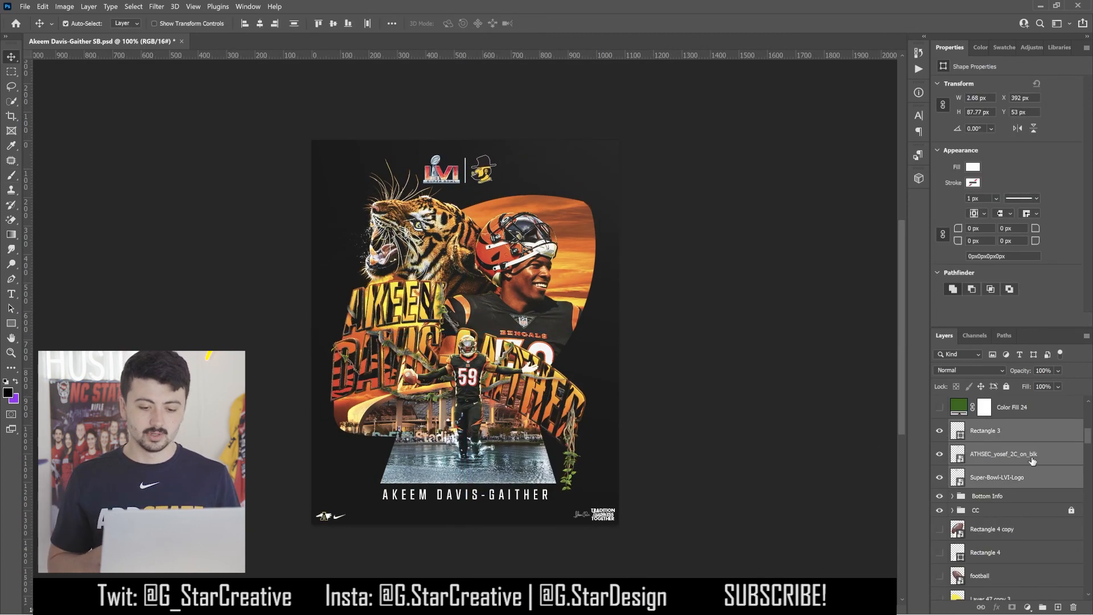
scroll(1002, 489, down, 5)
drag(486, 178, 416, 178)
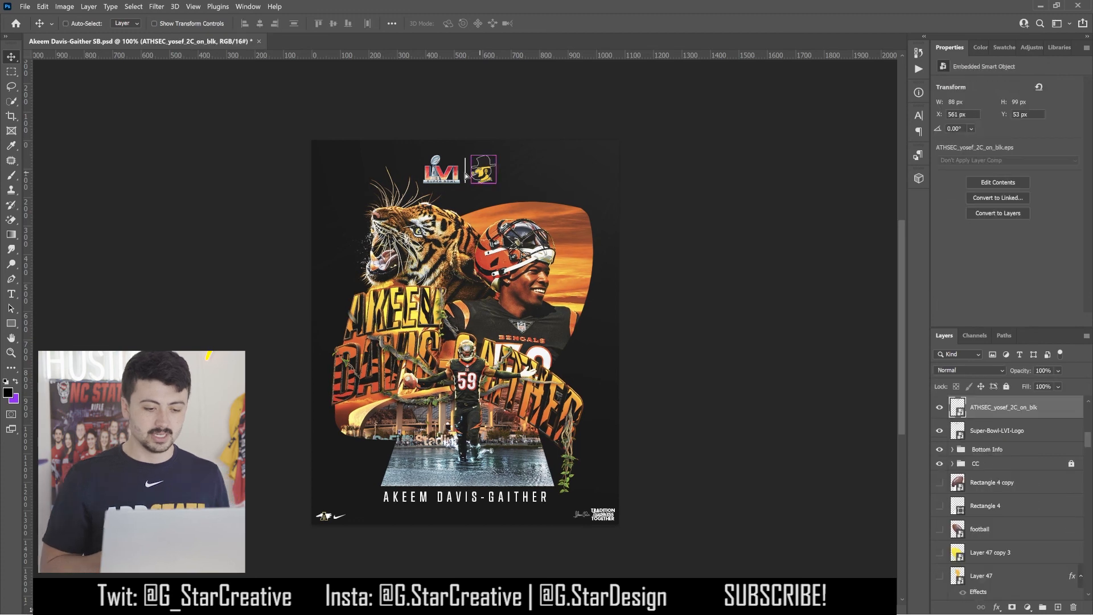
drag(442, 180, 498, 180)
drag(431, 184, 464, 184)
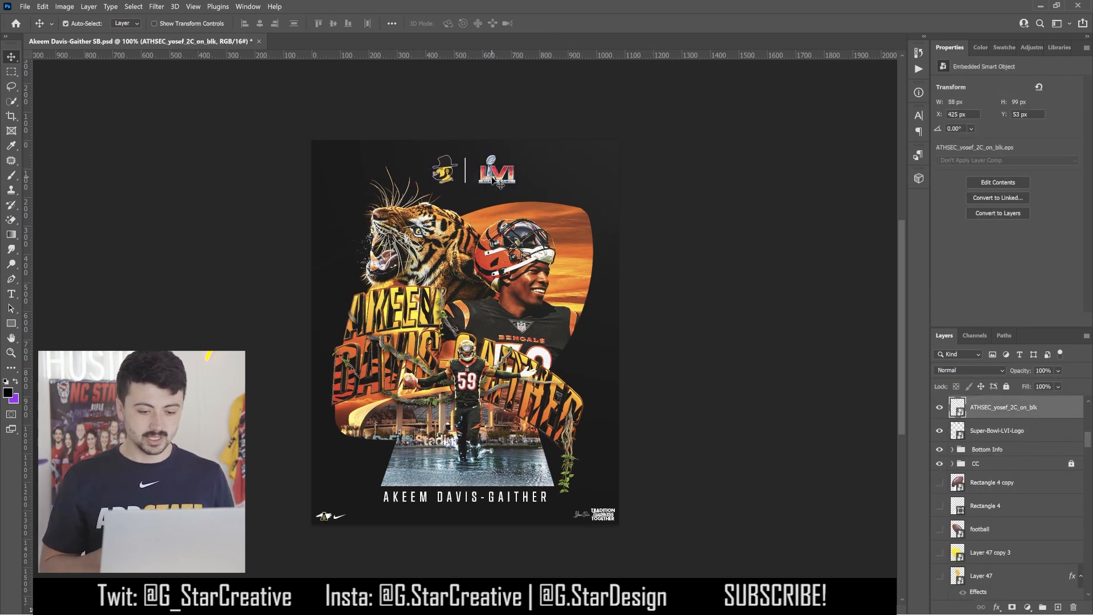